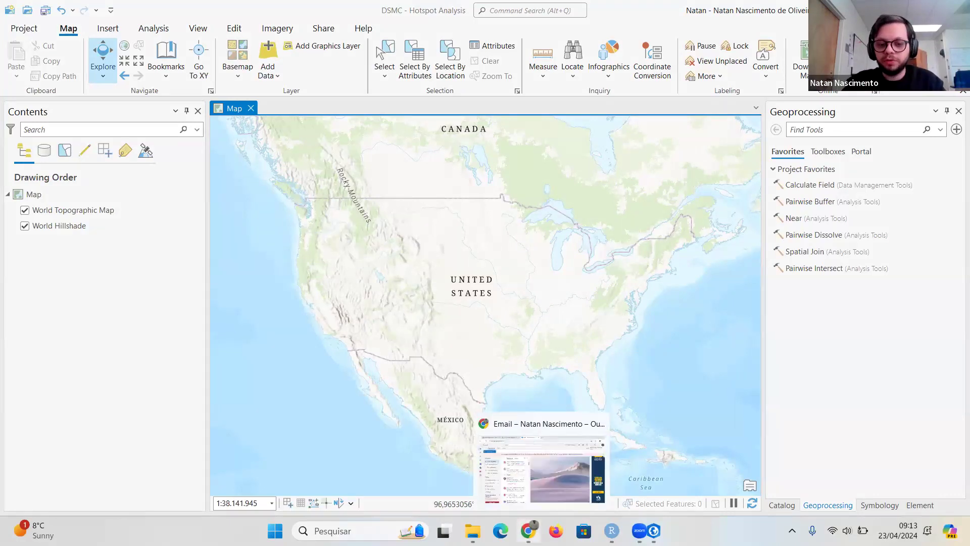
- Switch to Chrome and open the IBGE website (ibge.gov.br) in a new tab
left_click(528, 493)
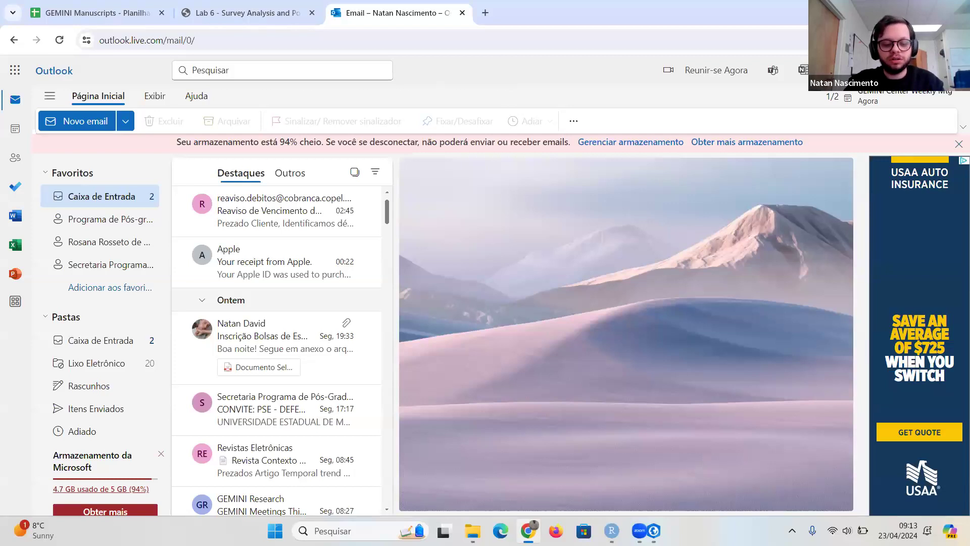
key("ctrl+t")
type("ibg")
key("Return")
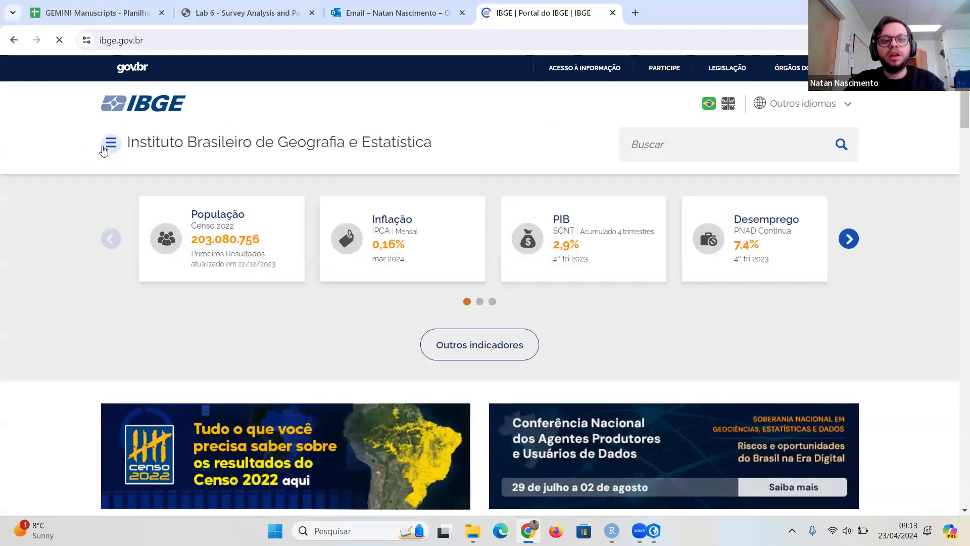
- Accept the IBGE cookie notice and open the Geociências Downloads page to examine its folders of public geographic data
left_click(108, 145)
scroll(344, 384, "down", 2)
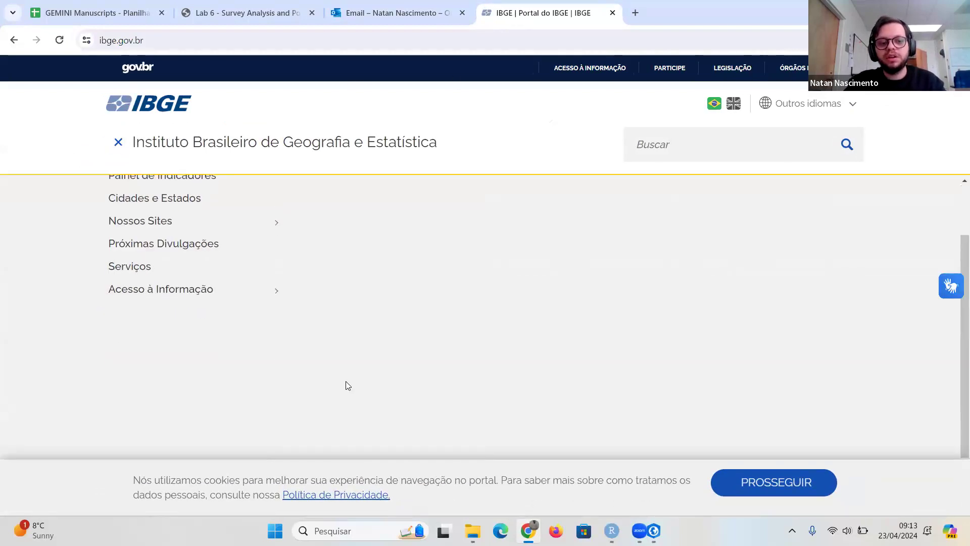
scroll(392, 377, "down", 2)
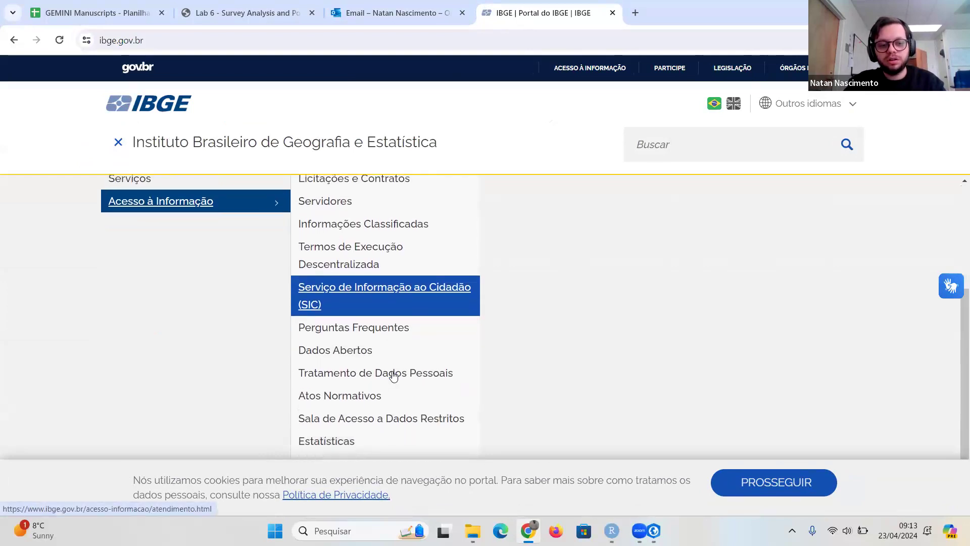
left_click(773, 491)
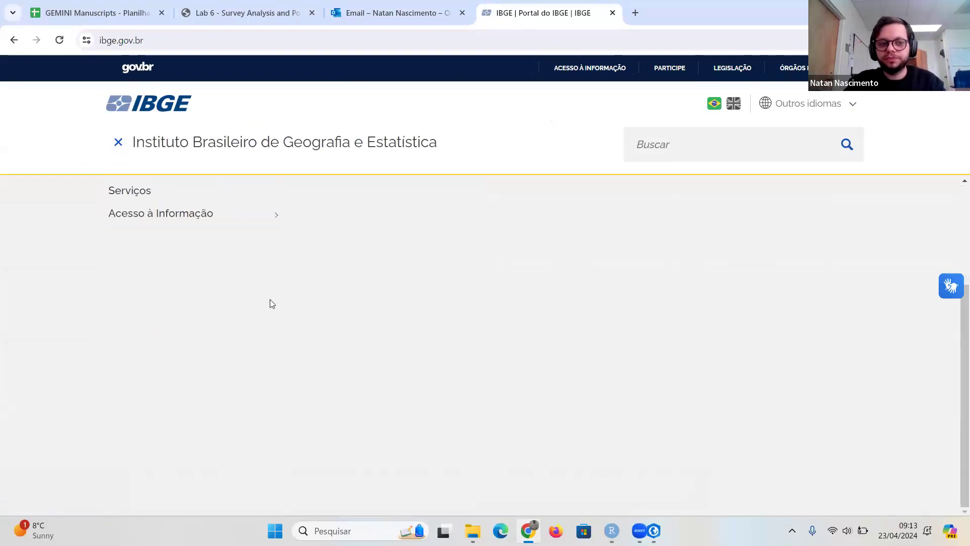
mouse_move(188, 229)
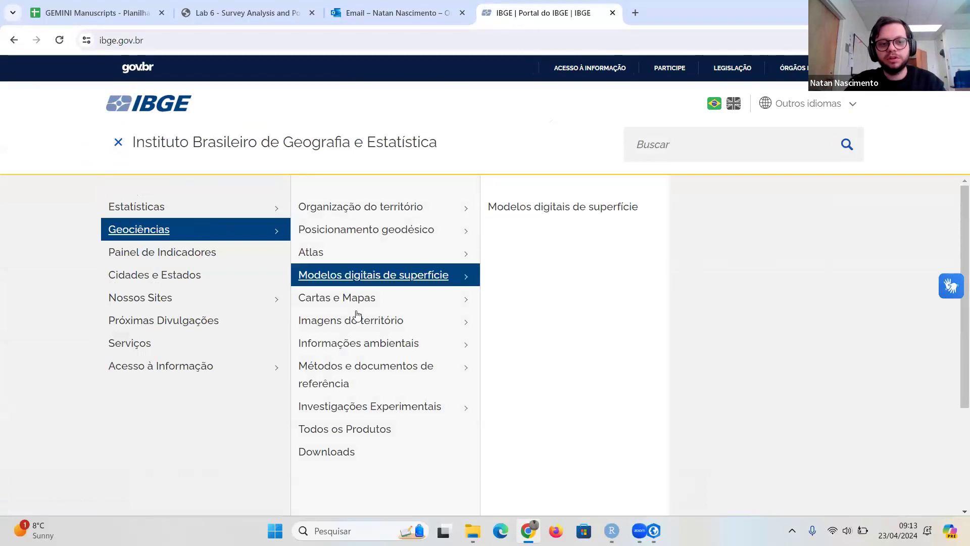
left_click(340, 454)
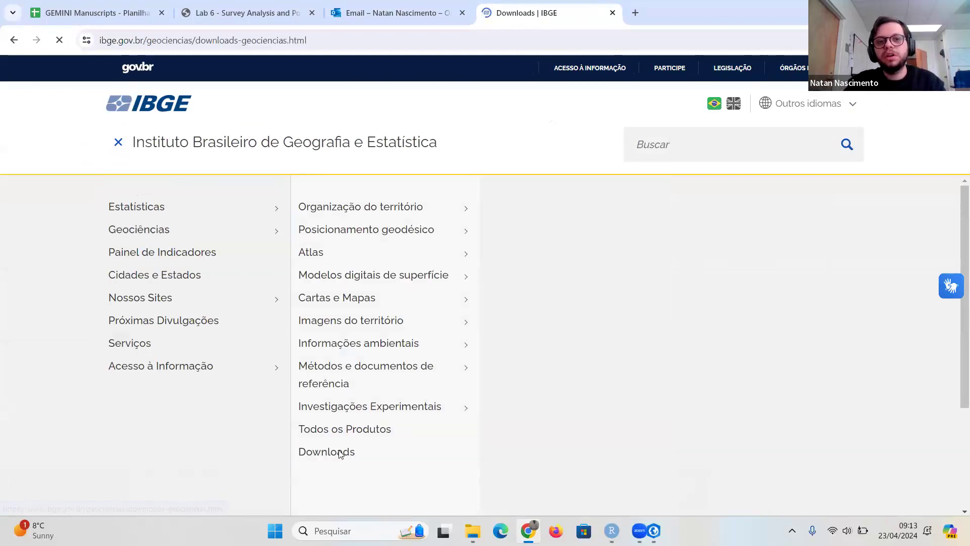
scroll(260, 348, "down", 5)
scroll(261, 347, "up", 2)
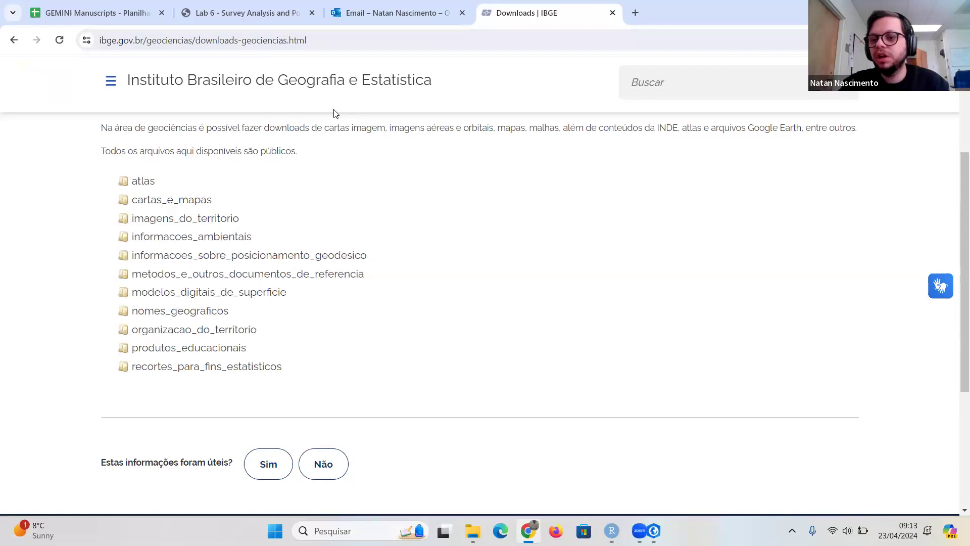
scroll(333, 113, "up", 4)
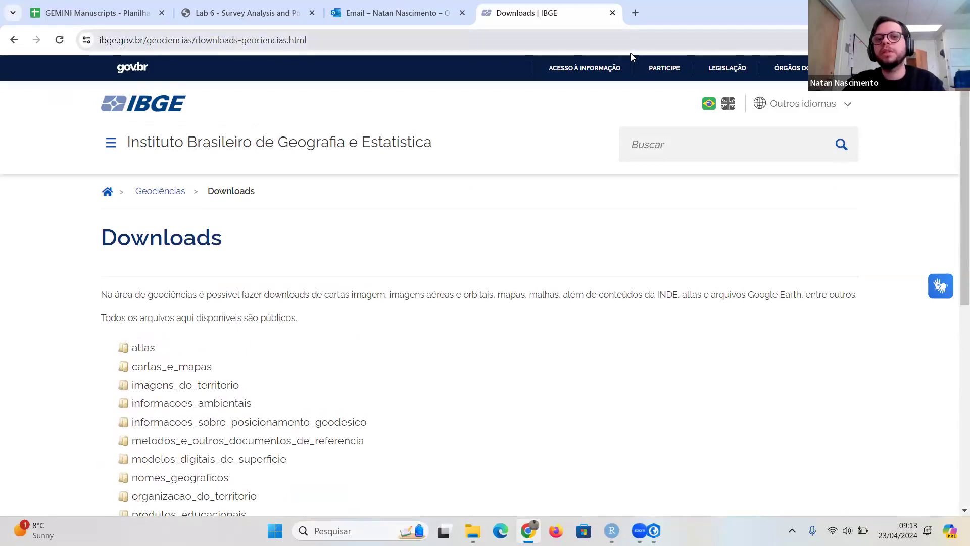
- Search the web for "shapefile north carolina" and open the NC OneMap page for North Carolina State and County Boundary Polygons
key("ctrl+l")
type("shape")
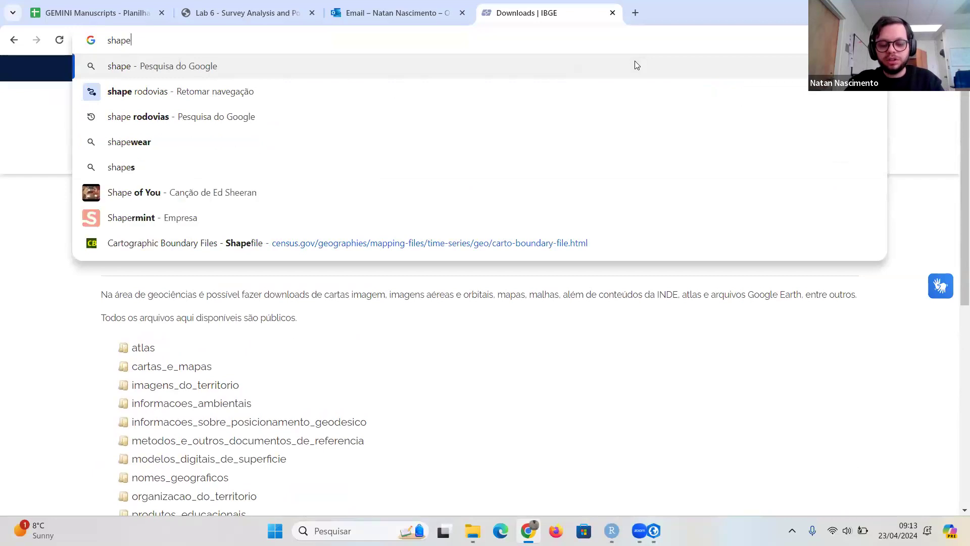
type("file north carolina")
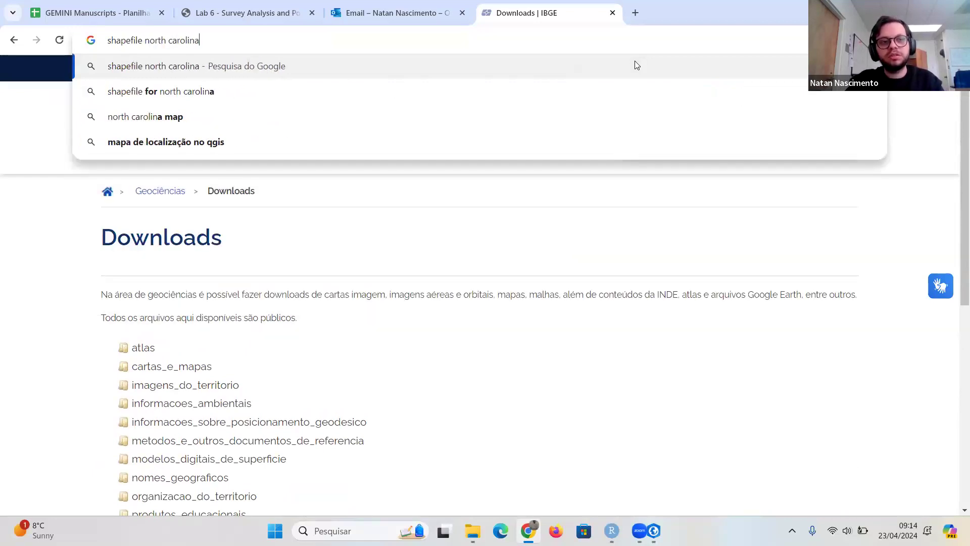
key("Return")
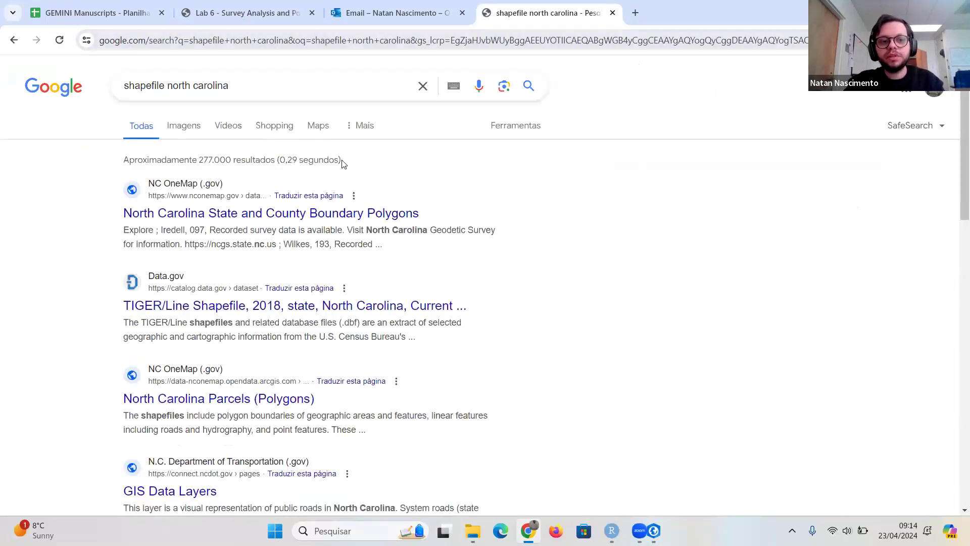
left_click(201, 215)
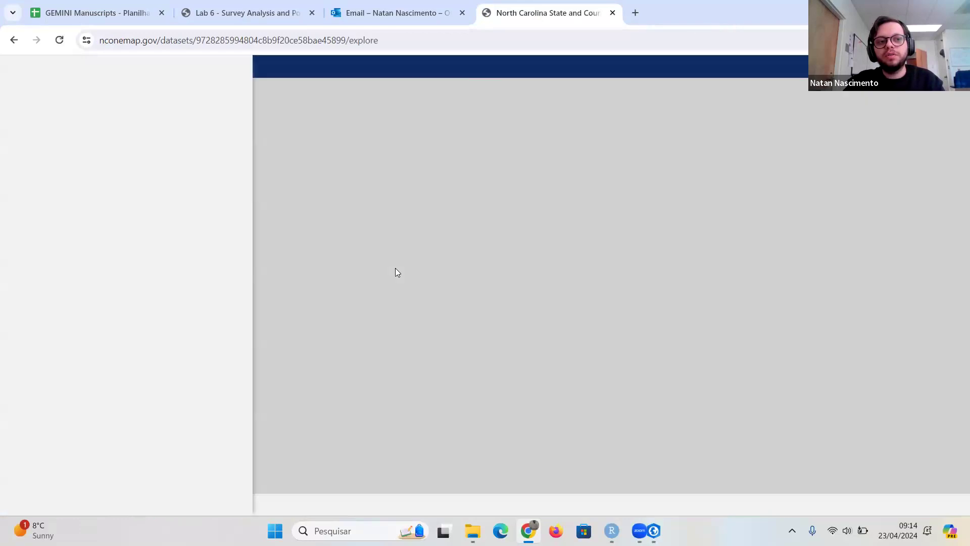
- Download the North Carolina State and County Boundary Polygons dataset in Shapefile format
scroll(199, 296, "down", 2)
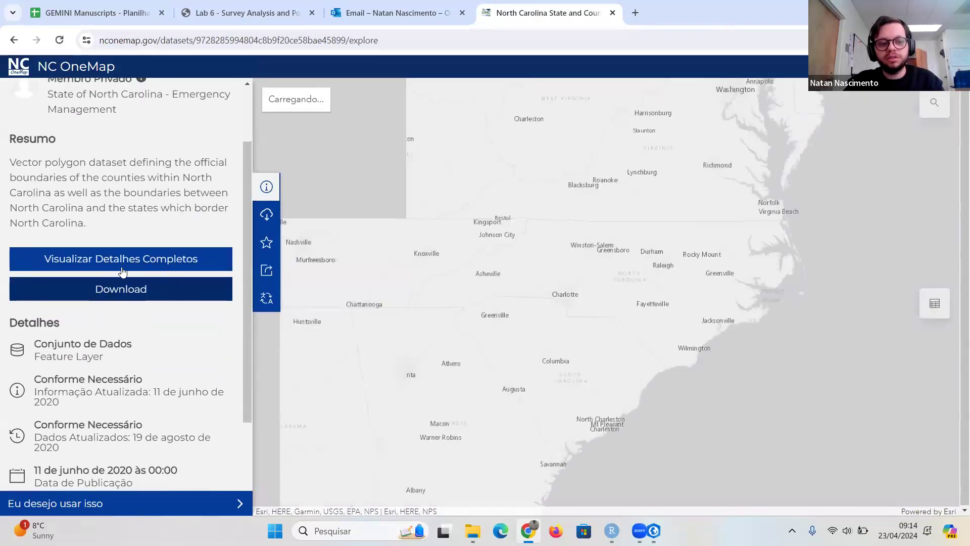
left_click(129, 288)
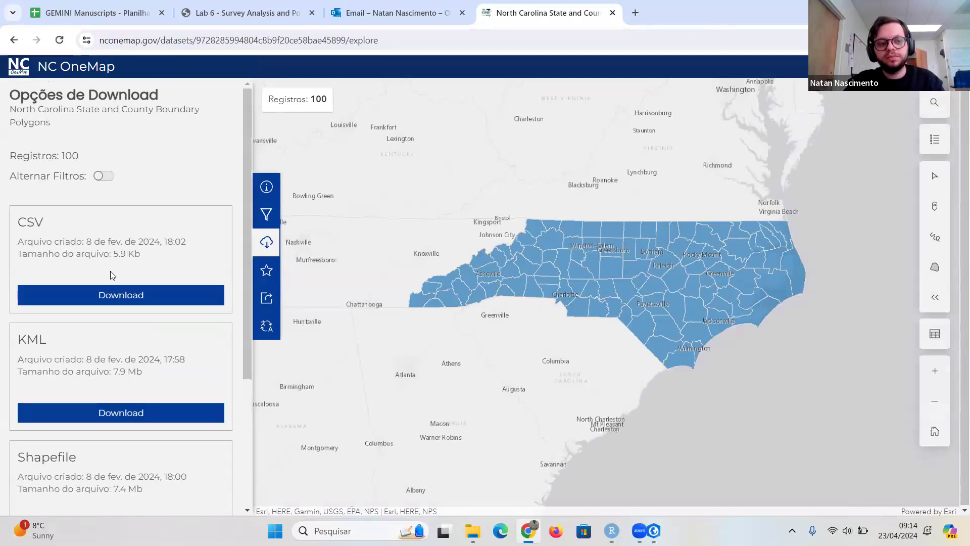
scroll(89, 339, "down", 1)
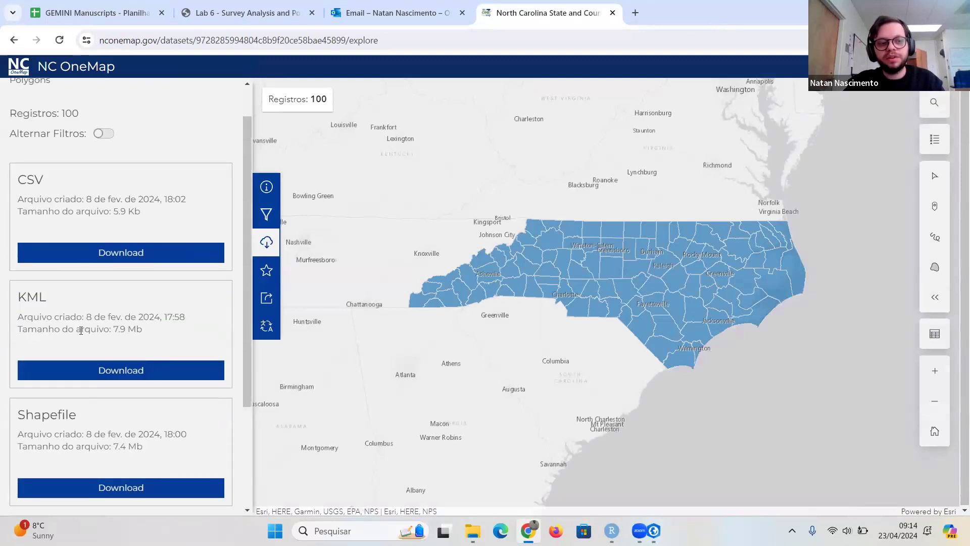
scroll(81, 331, "down", 3)
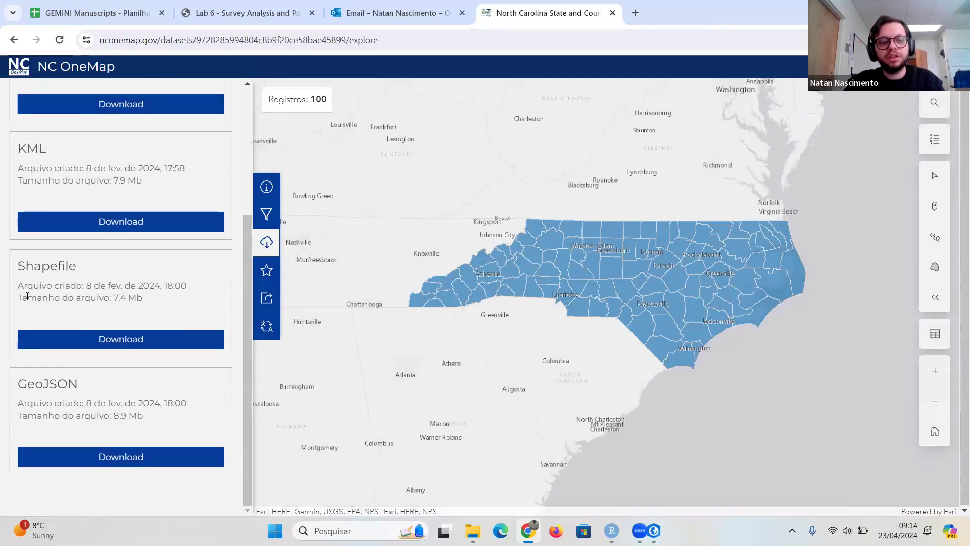
left_click(105, 338)
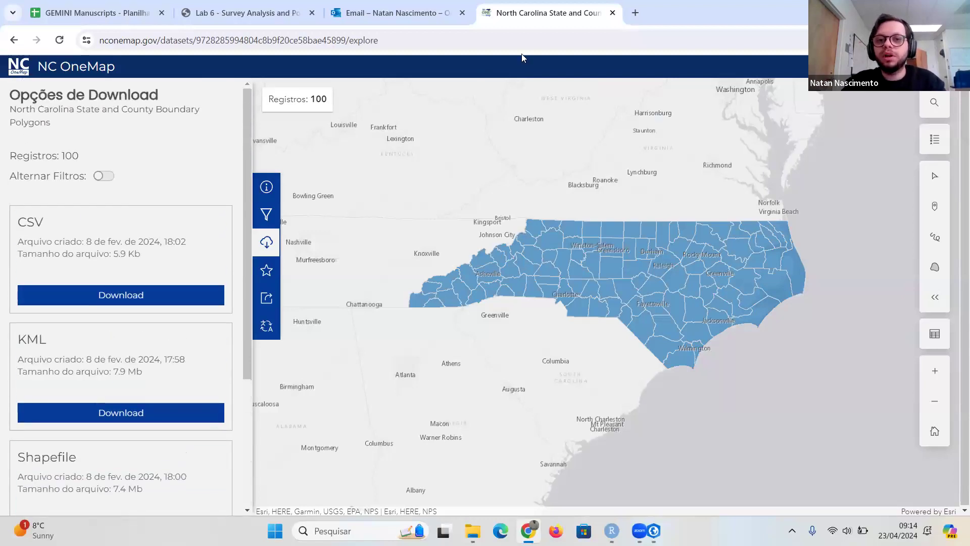
- Close the dataset page and return to the map in ArcGIS Pro, dismissing the Add Data dialog without adding anything
left_click(612, 13)
mouse_move(612, 531)
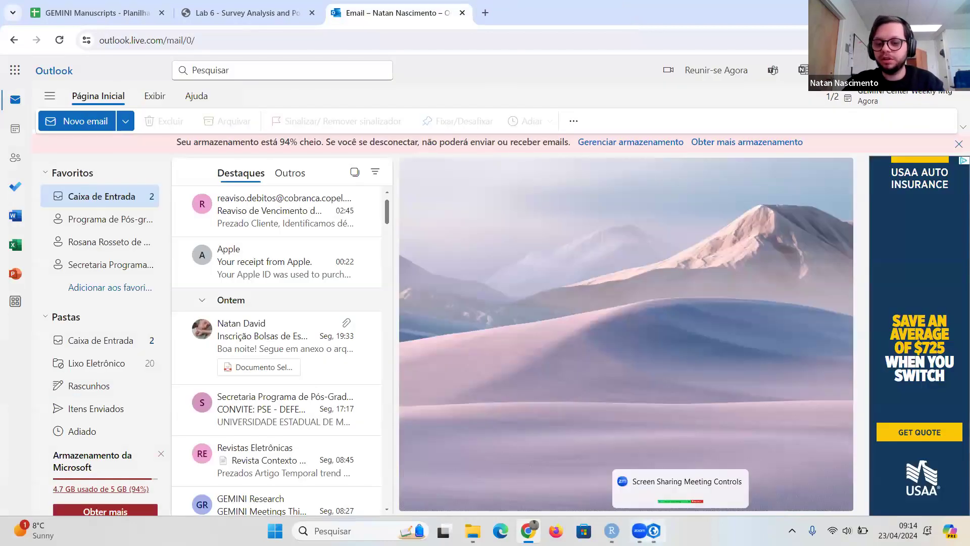
left_click(643, 483)
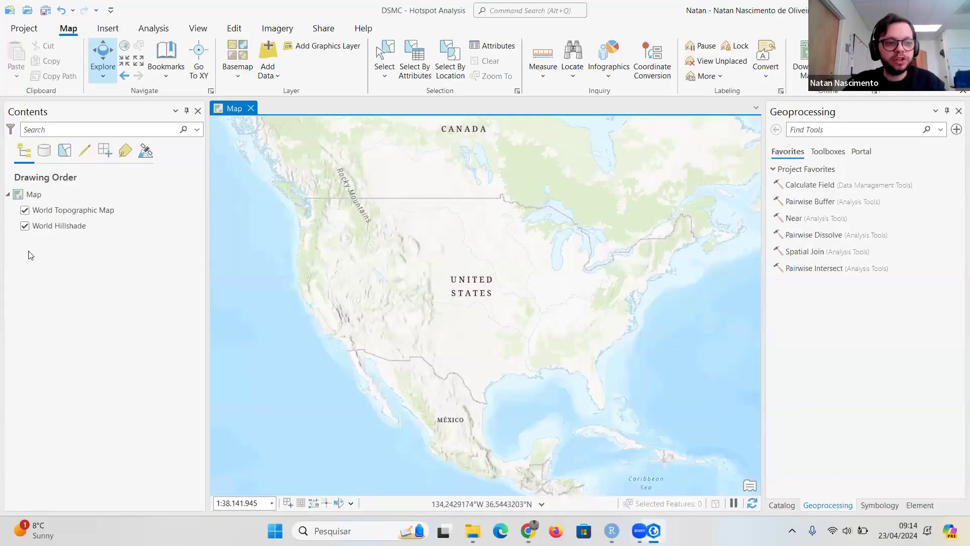
left_click(267, 56)
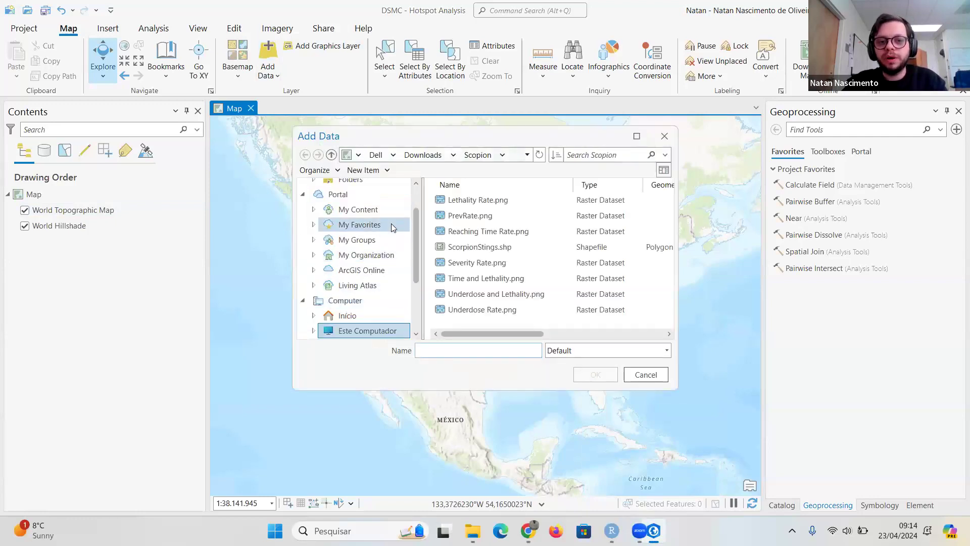
left_click(642, 375)
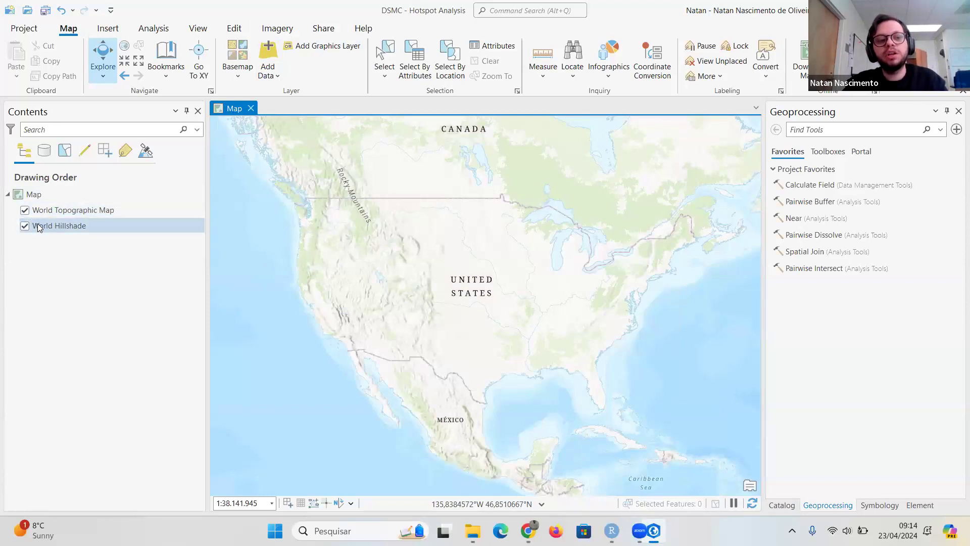
- Hide and show again the World Topographic Map and World Hillshade layers in turn to compare their effect on the map
left_click(23, 212)
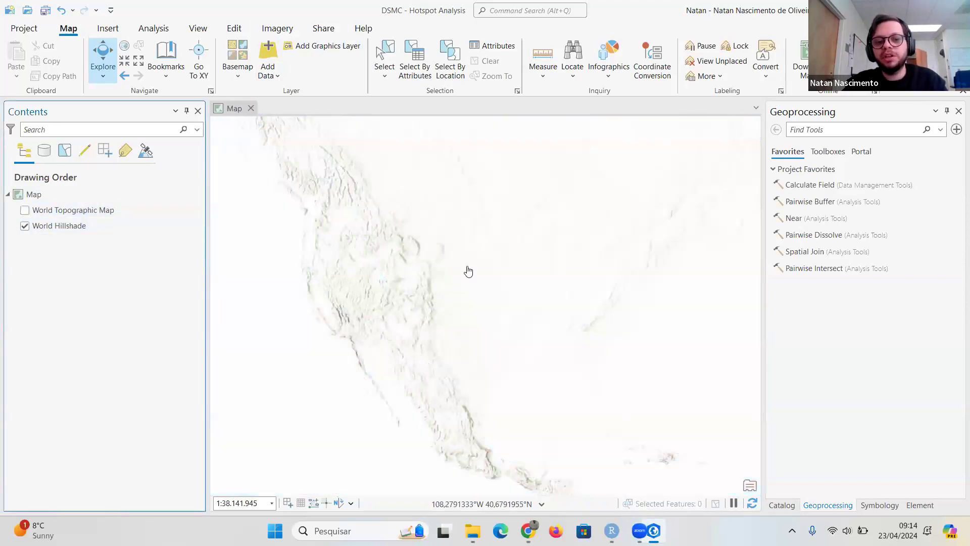
left_click(26, 216)
left_click(25, 213)
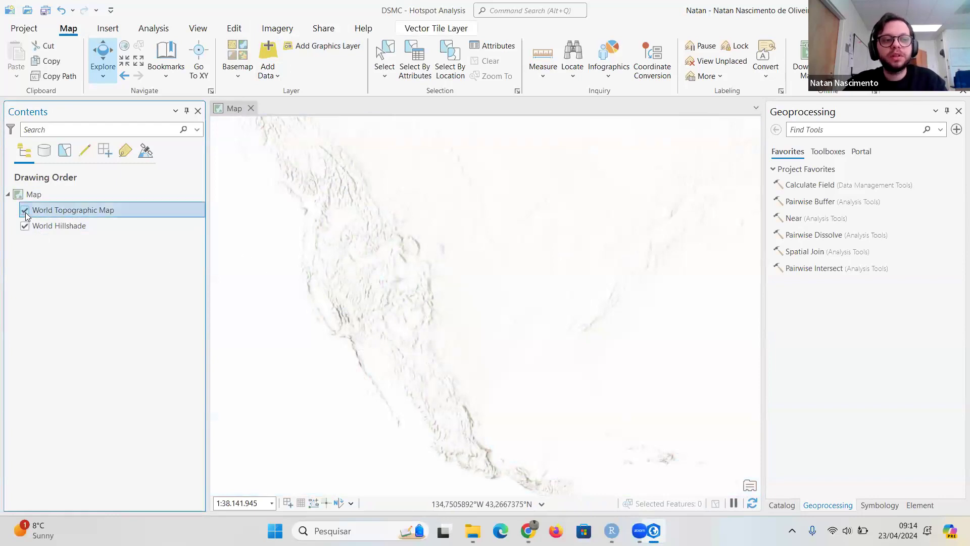
left_click(24, 226)
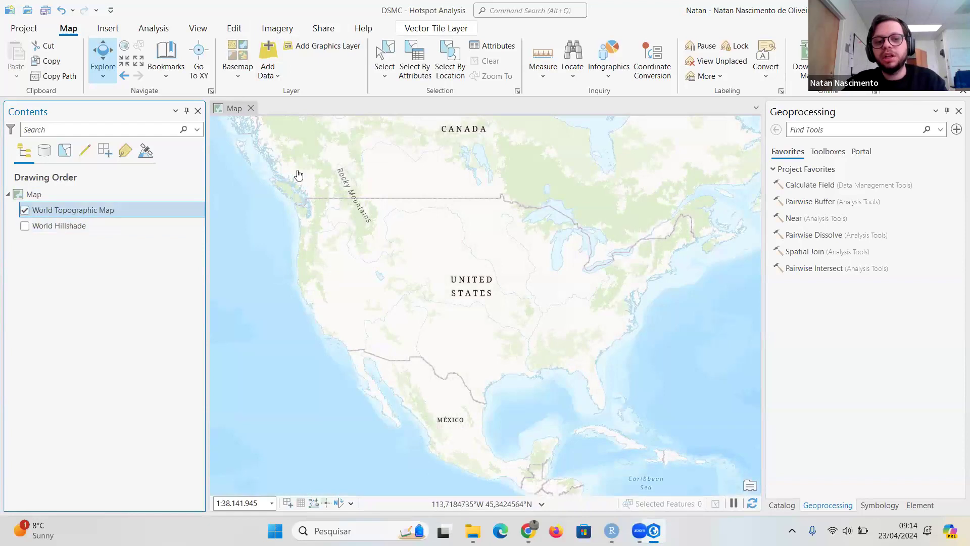
left_click(24, 226)
- Examine South America on the basemap, including Brazil, and bring the map back to the United States
left_click_drag(539, 381, 413, 201)
left_click_drag(579, 324, 467, 198)
left_click_drag(653, 445, 499, 242)
left_click_drag(567, 315, 669, 418)
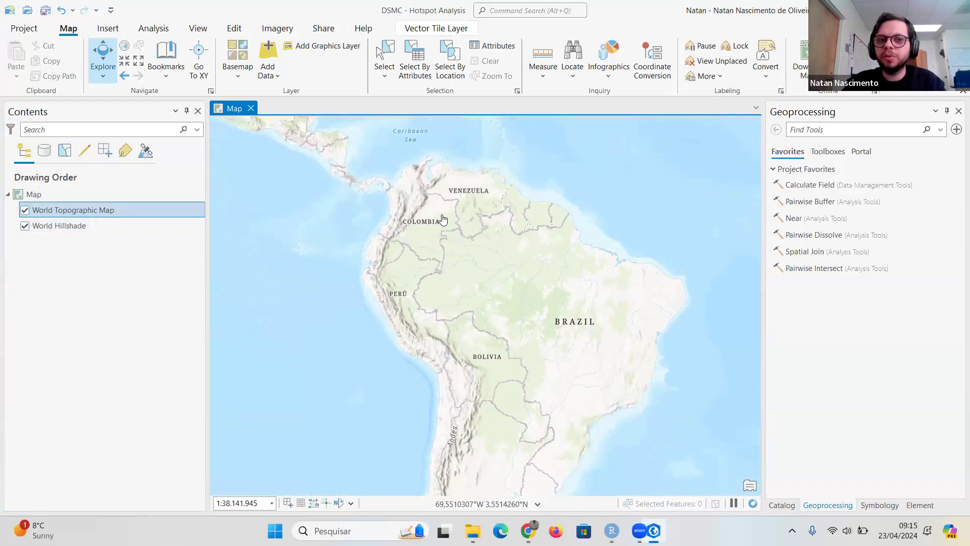
left_click_drag(443, 218, 571, 362)
left_click_drag(473, 202, 634, 452)
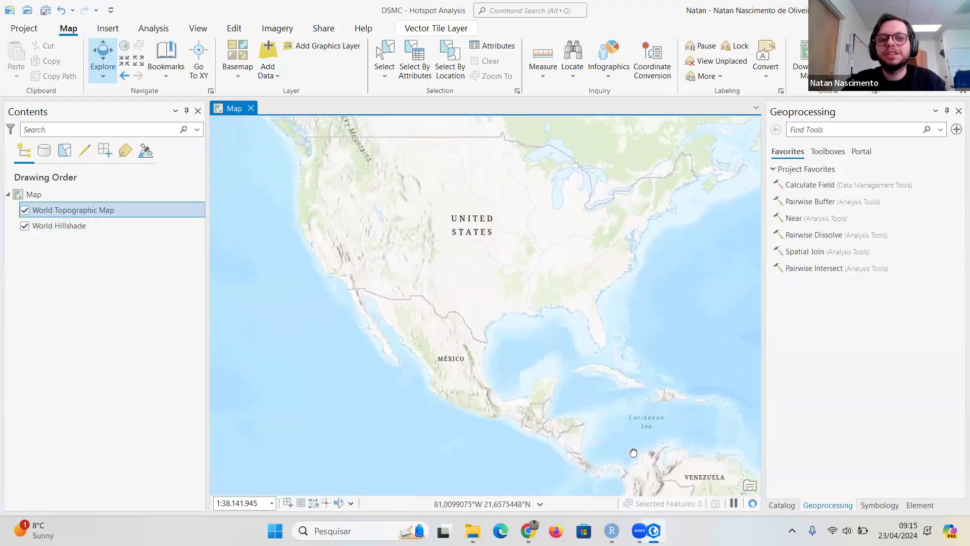
left_click_drag(526, 330, 559, 411)
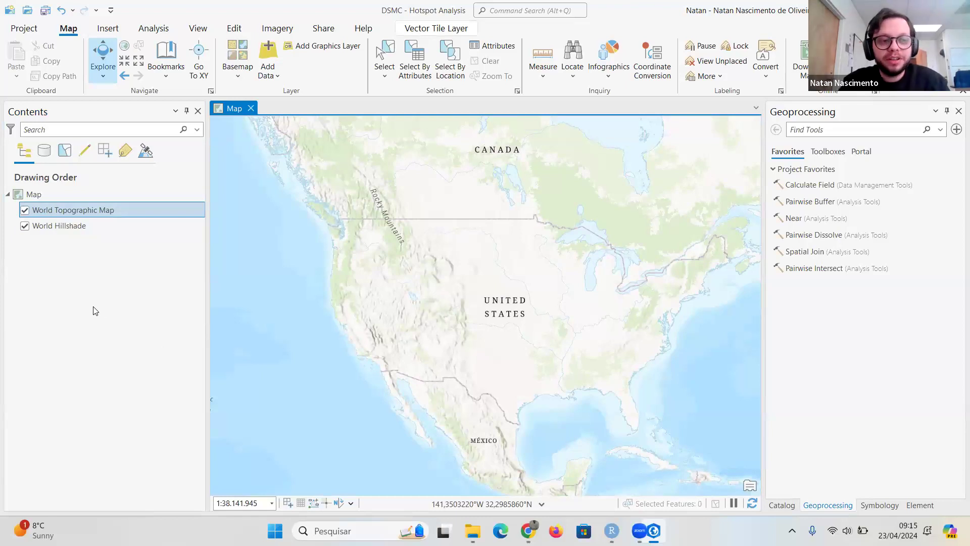
left_click_drag(448, 361, 418, 327)
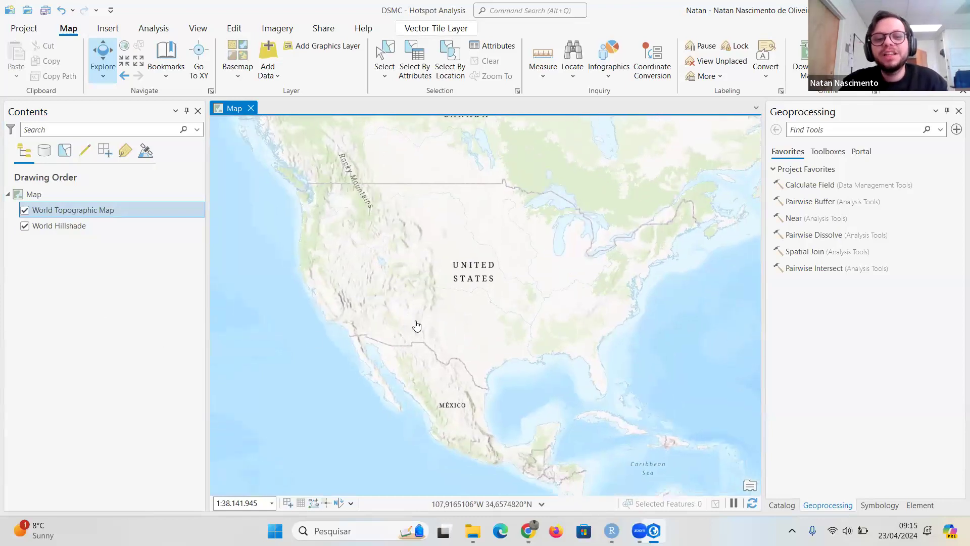
- Turn off the World Hillshade layer, leaving the World Topographic Map displayed
left_click(24, 229, "ctrl")
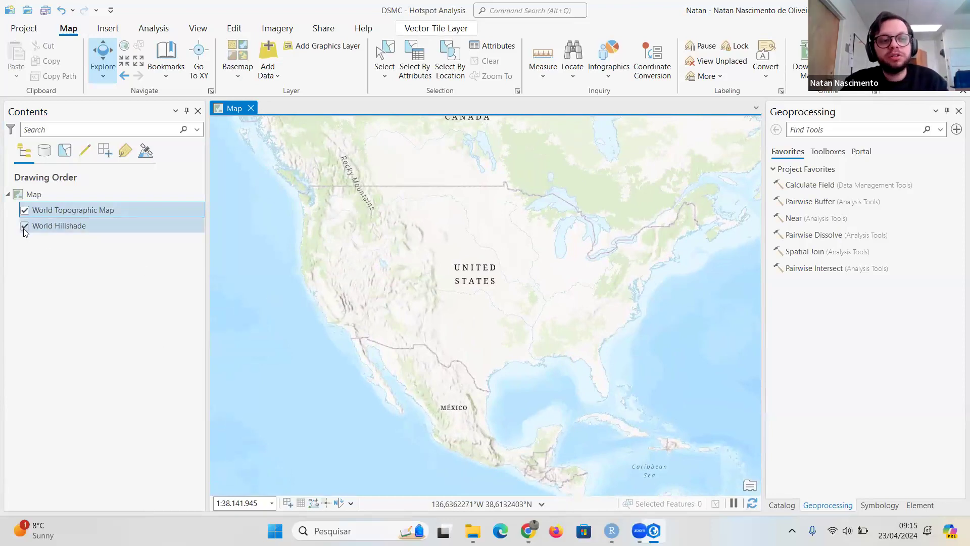
left_click(24, 226)
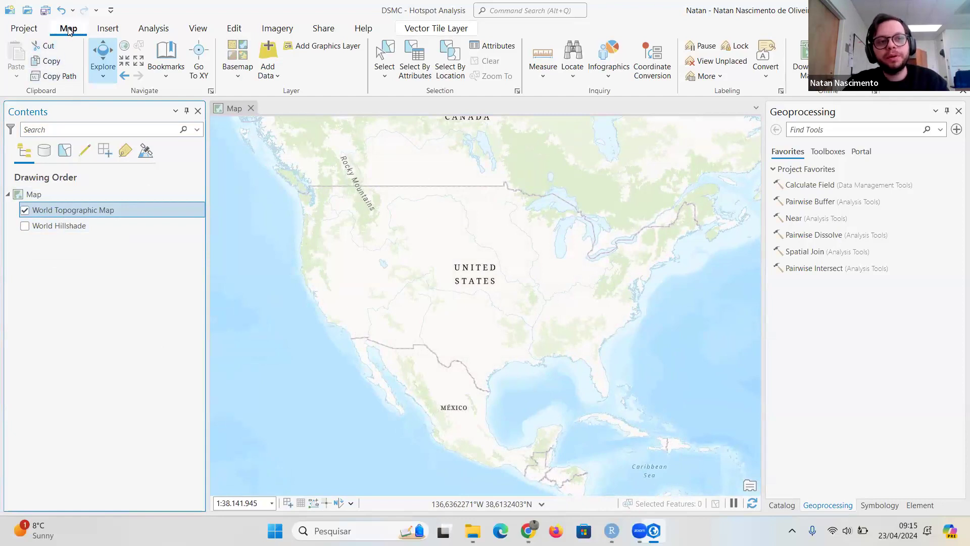
left_click(276, 76)
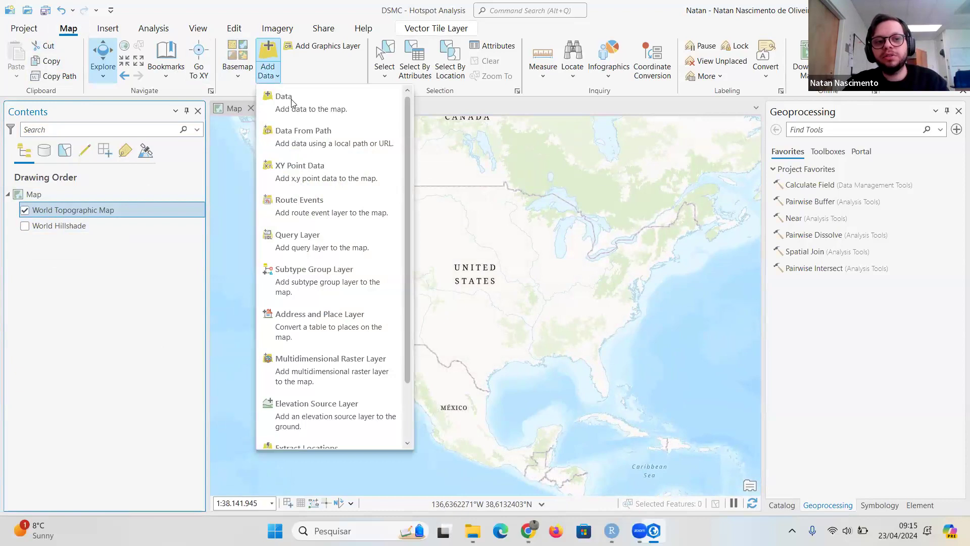
scroll(311, 324, "down", 2)
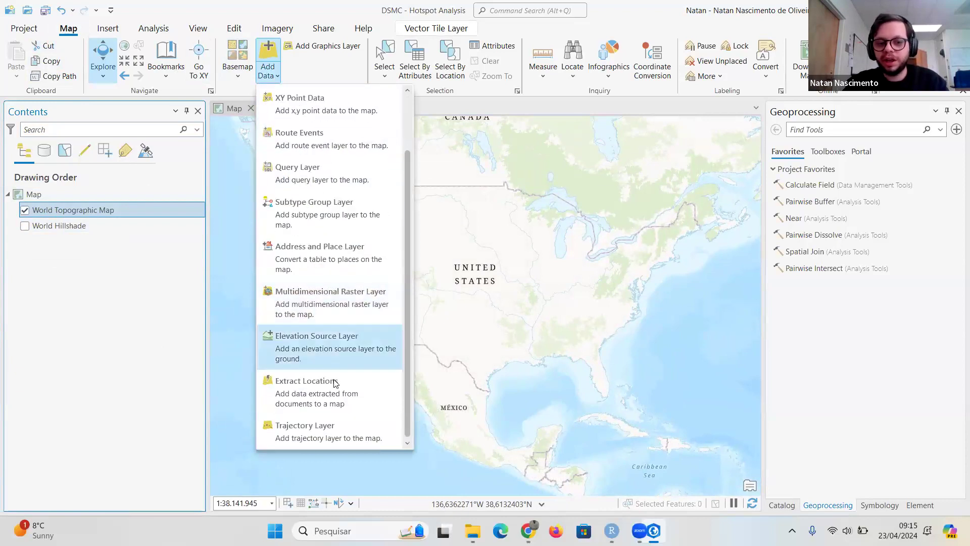
scroll(335, 392, "up", 2)
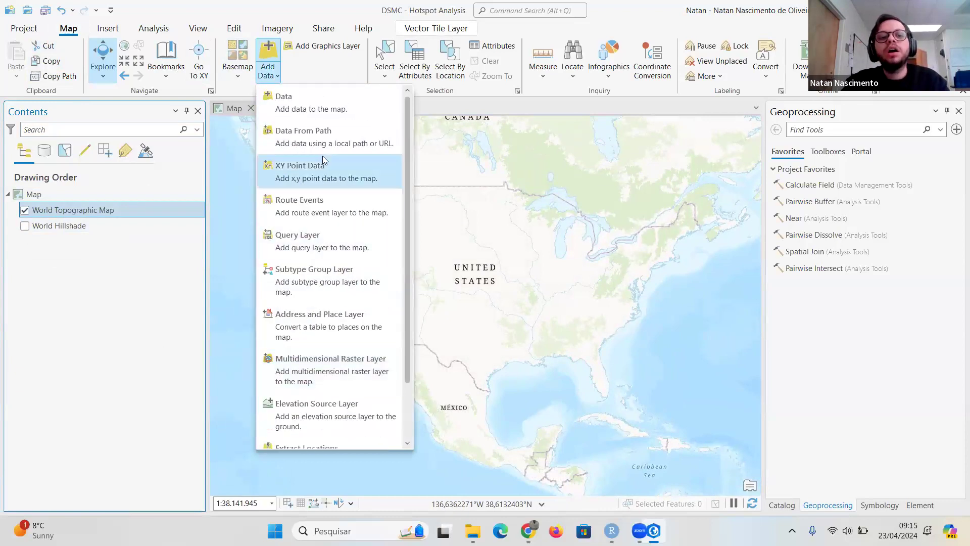
left_click(307, 72)
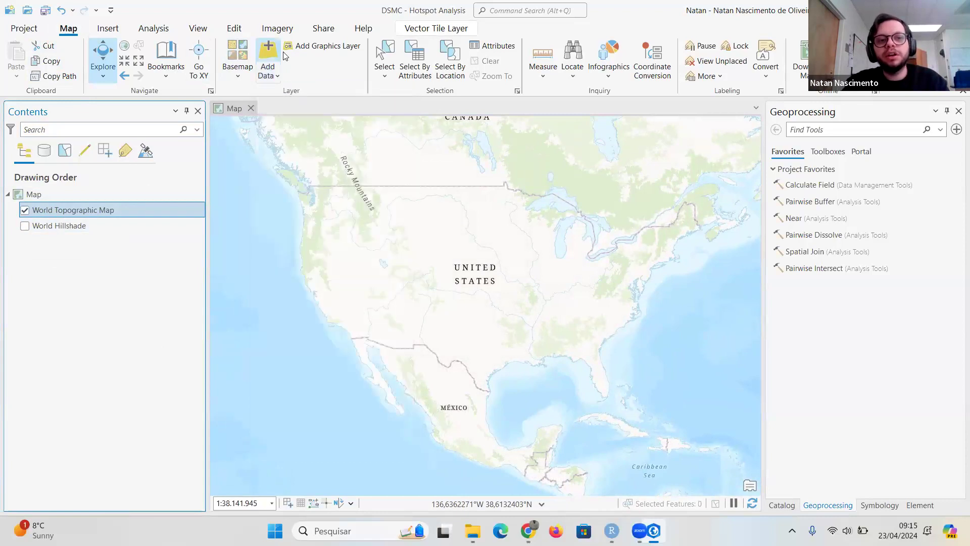
- Add the PR_Municipios_2020.shp shapefile to the map from the Documentos\DATASUS\SIM\SIM - DOEXT\Shape folder
left_click(268, 54)
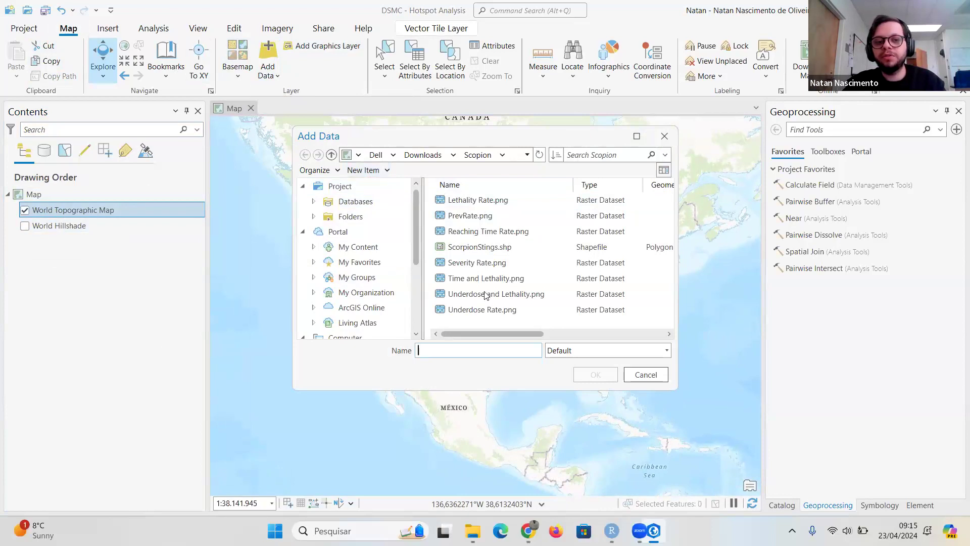
scroll(369, 283, "down", 3)
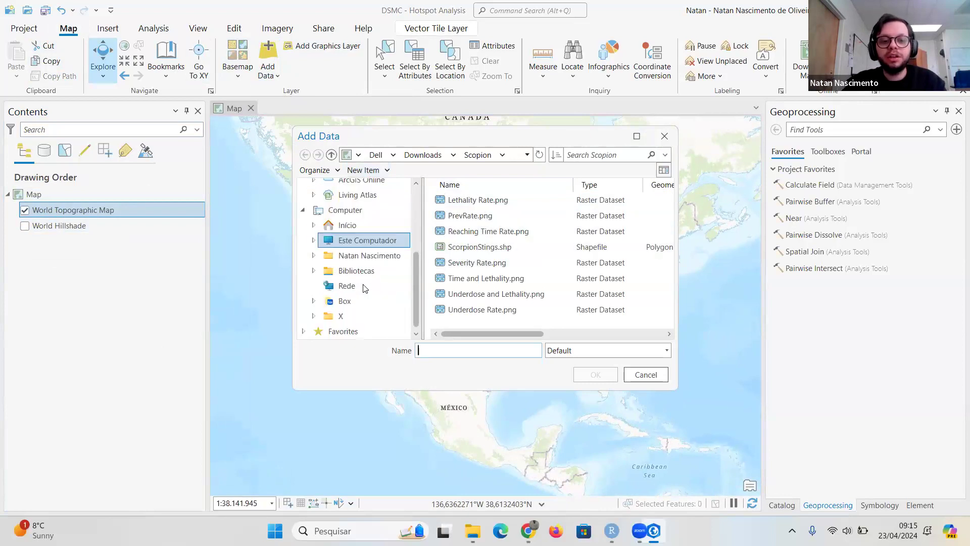
left_click(353, 226)
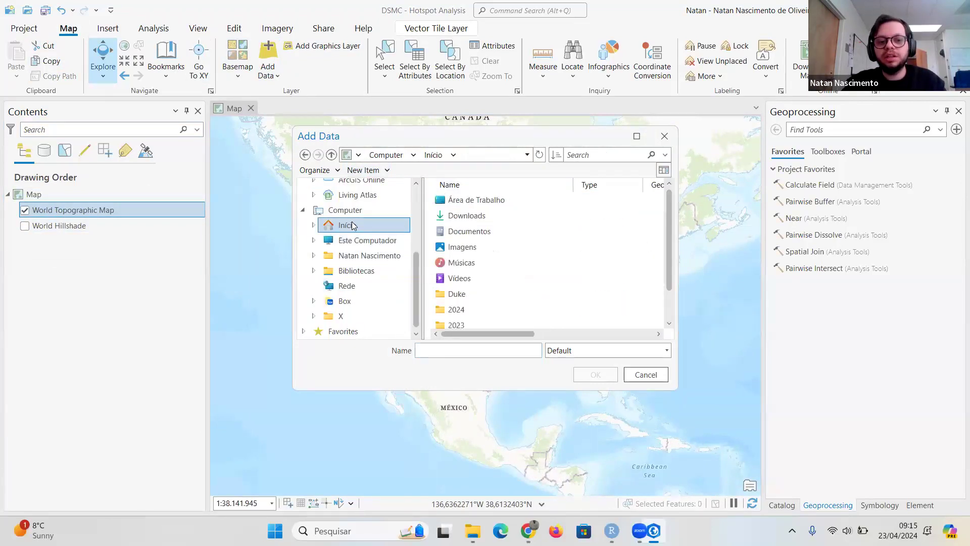
left_click(476, 232)
double_click(476, 231)
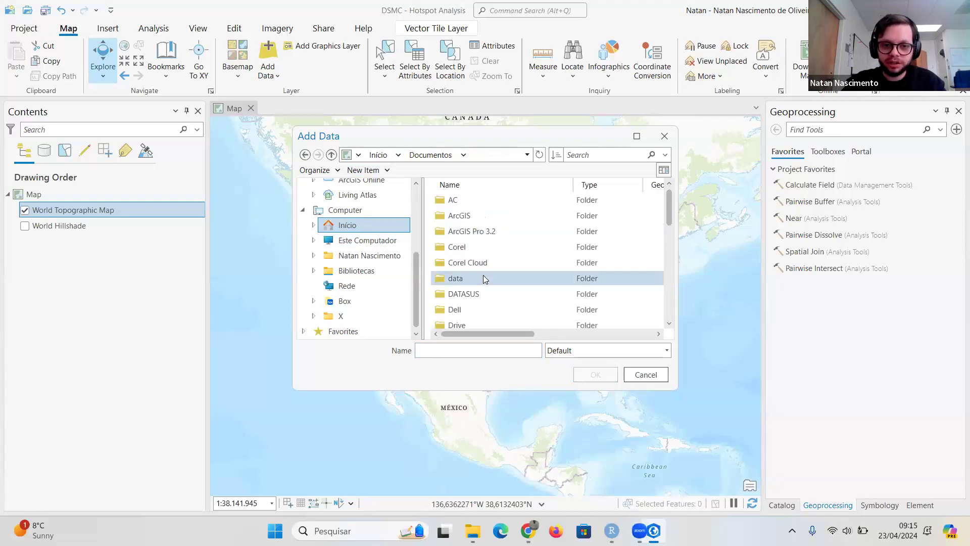
left_click(476, 293)
double_click(476, 293)
double_click(463, 226)
left_click(477, 217)
double_click(478, 216)
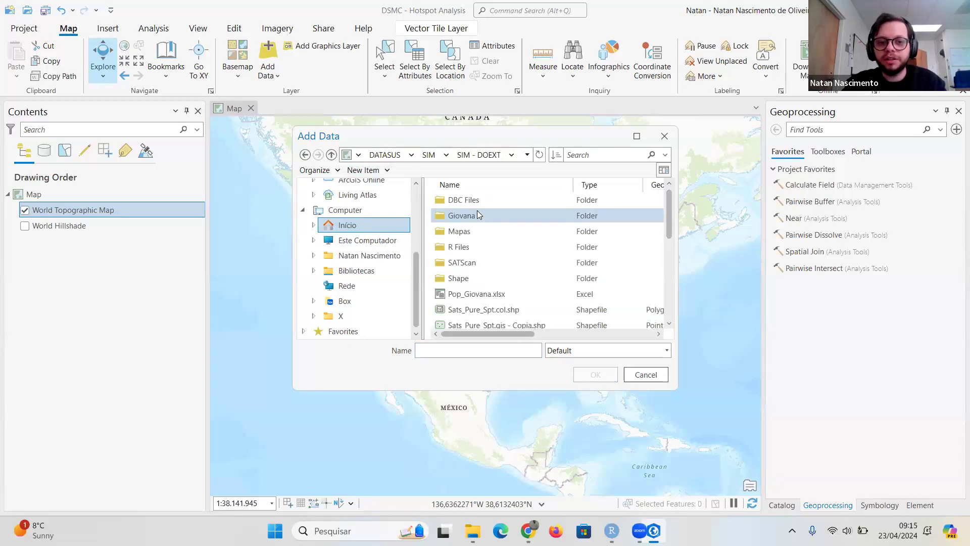
double_click(483, 276)
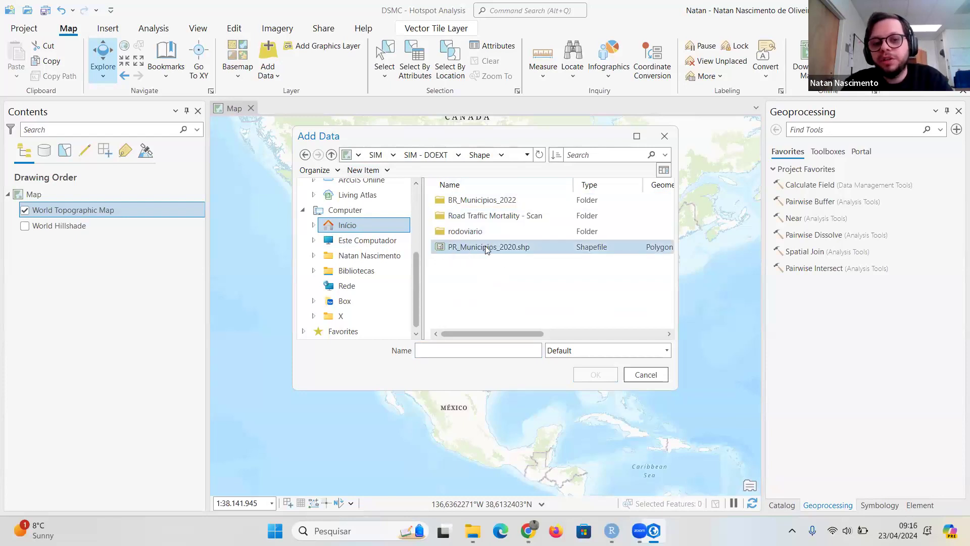
left_click(514, 246)
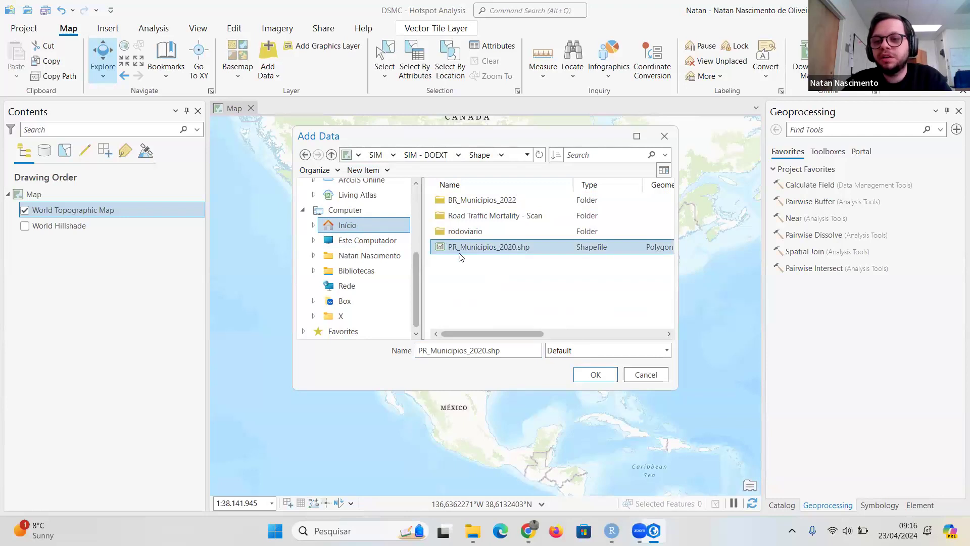
left_click(590, 373)
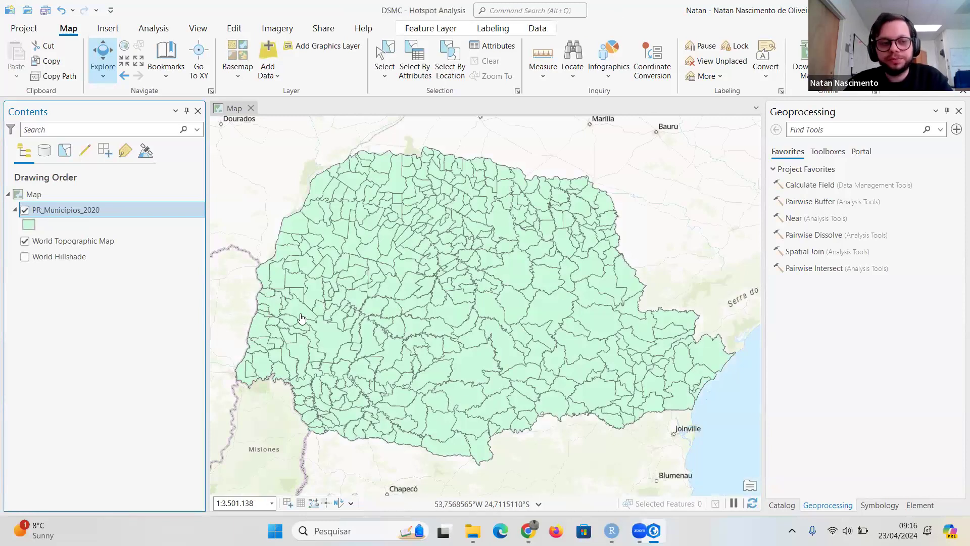
- Review the fields and rows in the attribute table of the PR_Municipios_2020 layer, closing the table when done
right_click(65, 218)
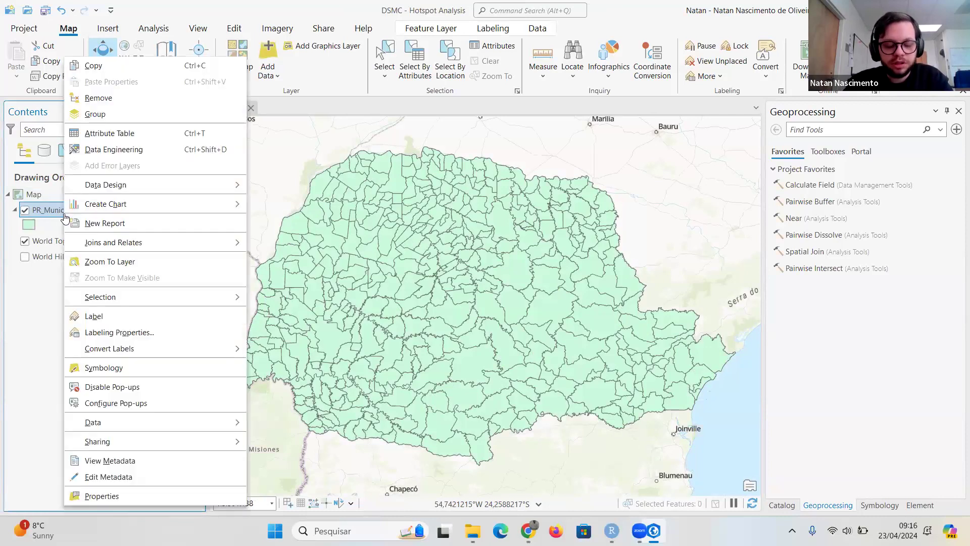
left_click(118, 133)
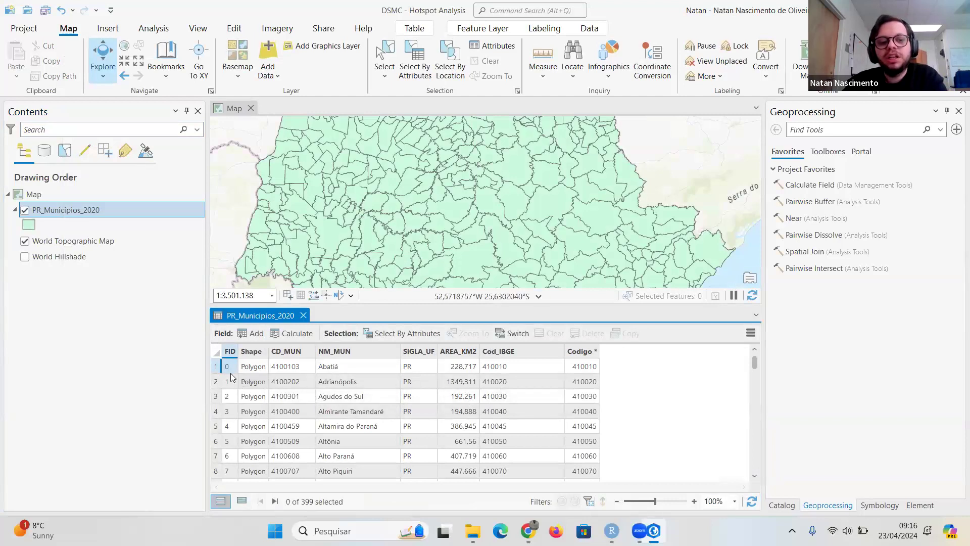
scroll(225, 450, "down", 1)
scroll(225, 449, "down", 2)
scroll(225, 449, "up", 4)
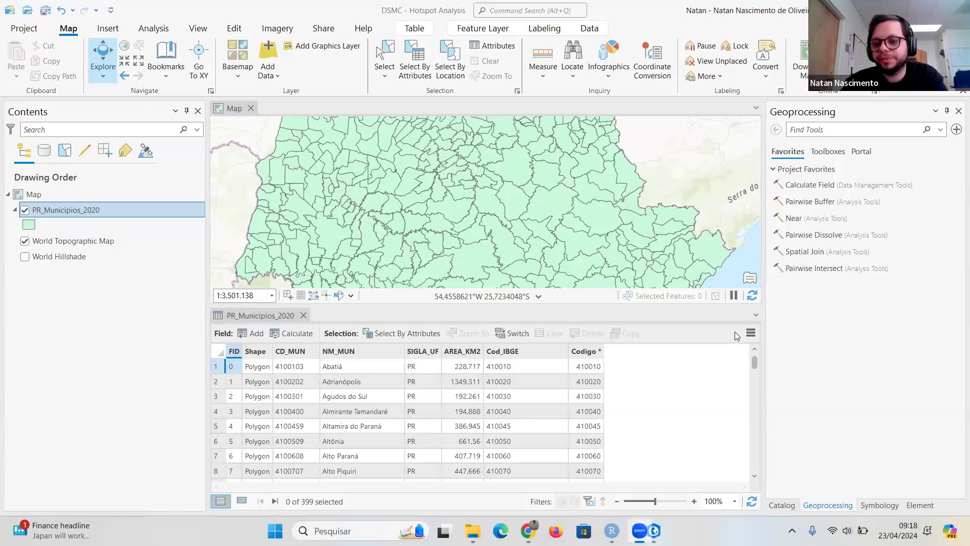
left_click(756, 315)
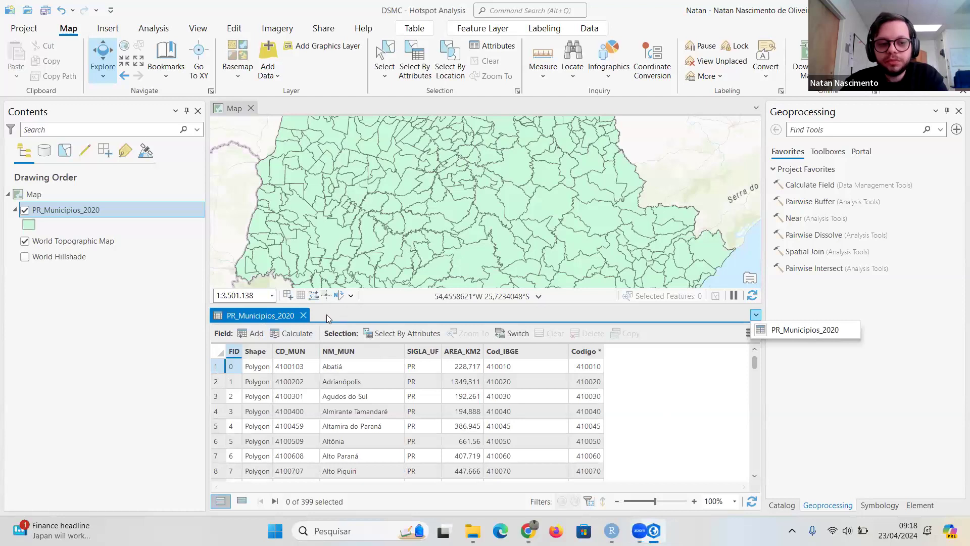
left_click(634, 424)
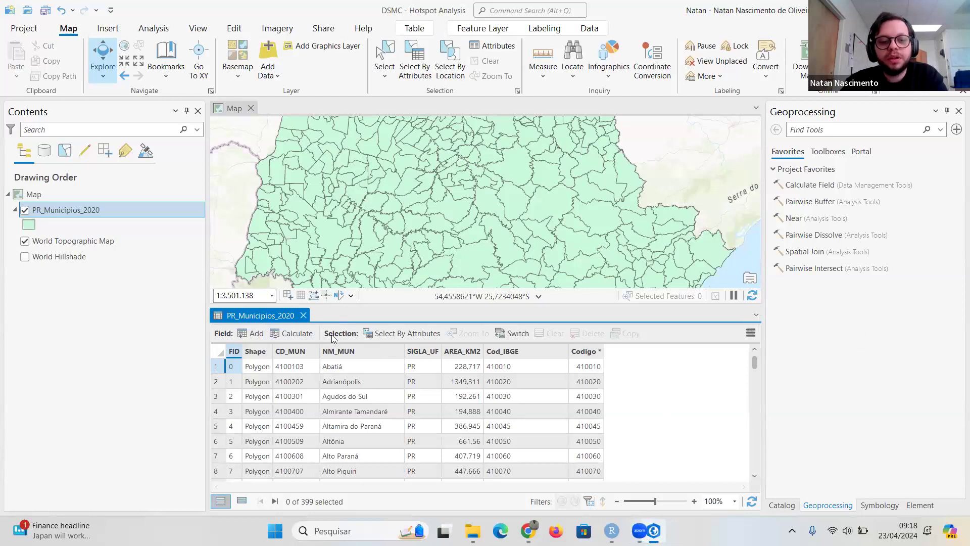
left_click(304, 315)
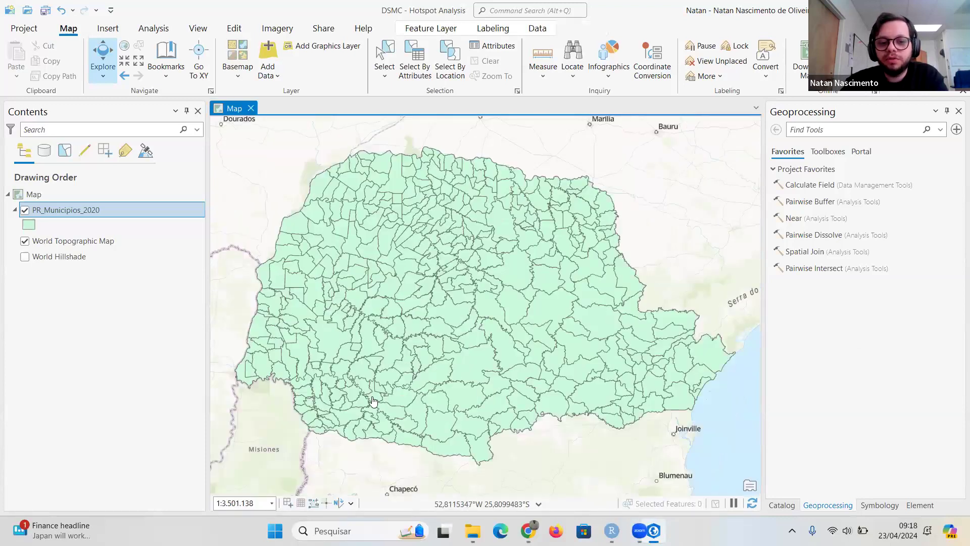
- Examine where the municipality polygons lie in South America relative to the eastern United States, and return to the full layer
scroll(372, 401, "down", 5)
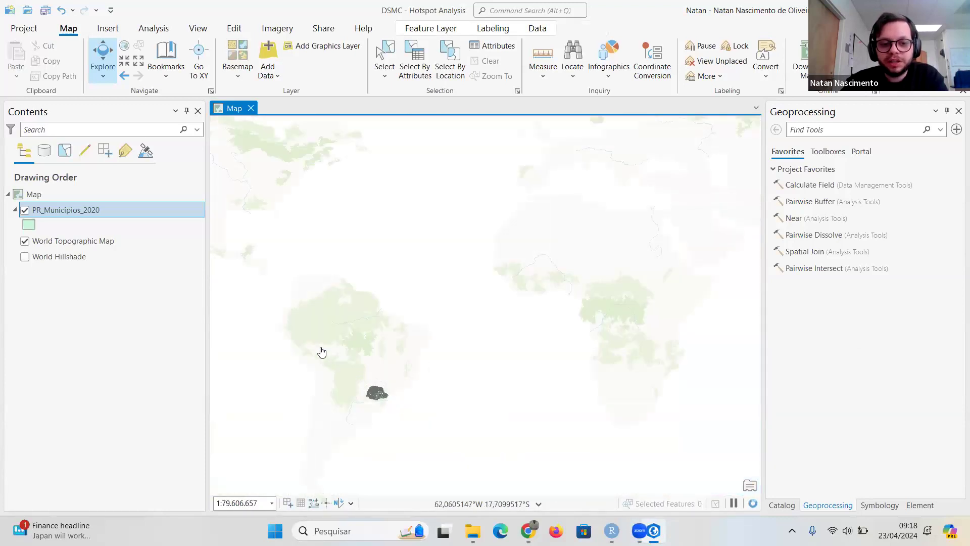
left_click_drag(349, 343, 476, 309)
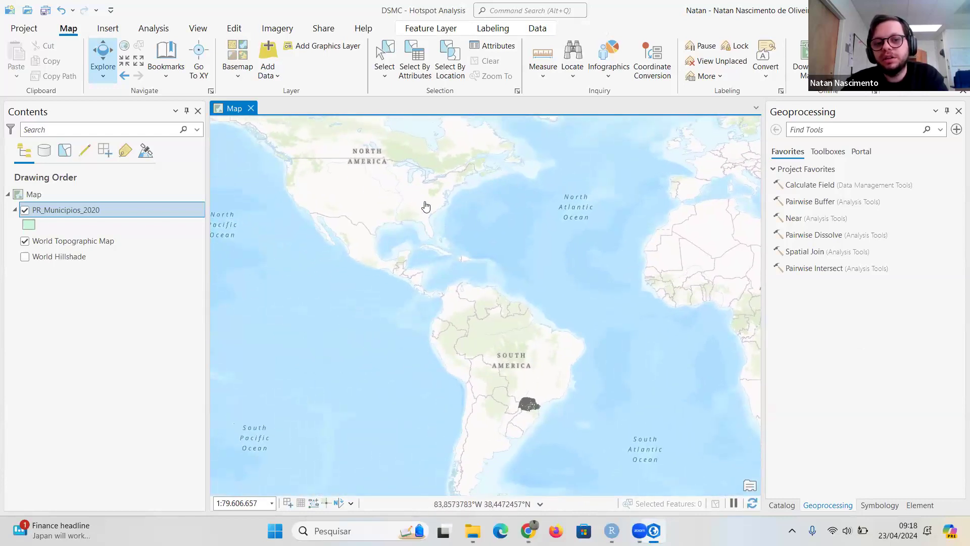
scroll(424, 208, "up", 5)
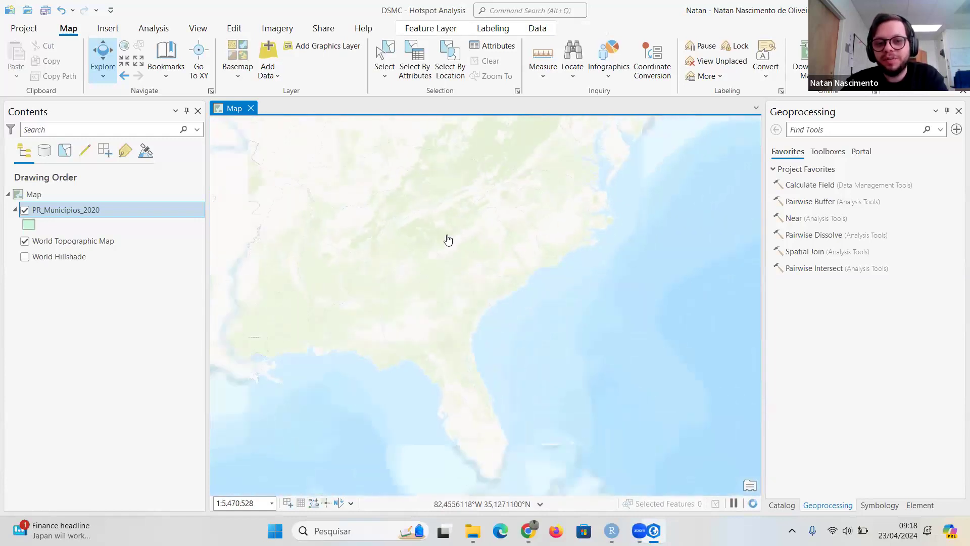
left_click_drag(451, 201, 455, 252)
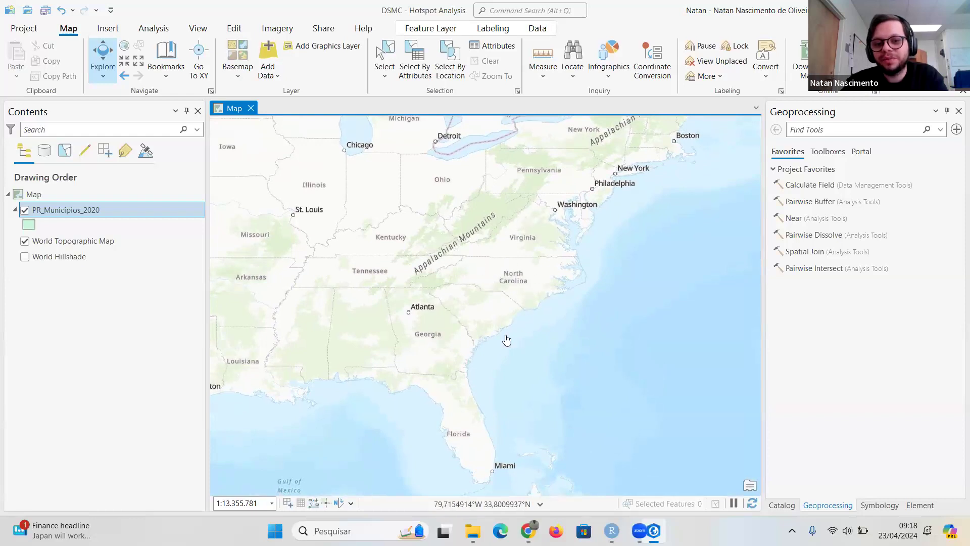
scroll(505, 338, "down", 4)
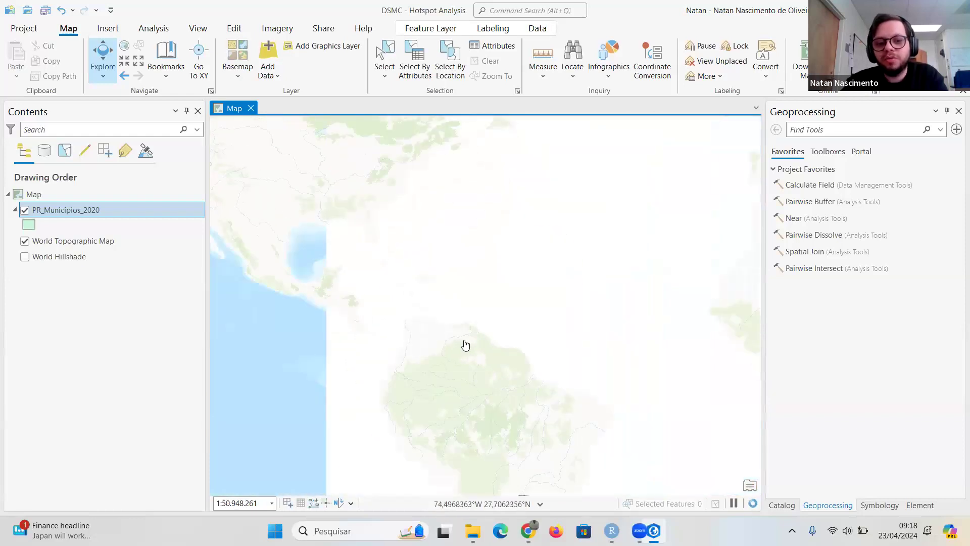
left_click_drag(468, 358, 417, 262)
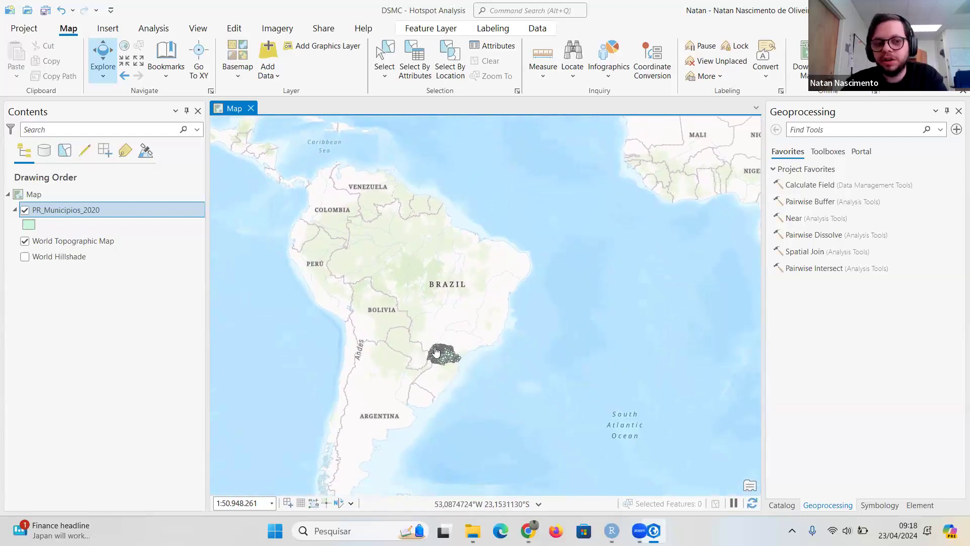
scroll(447, 342, "up", 1)
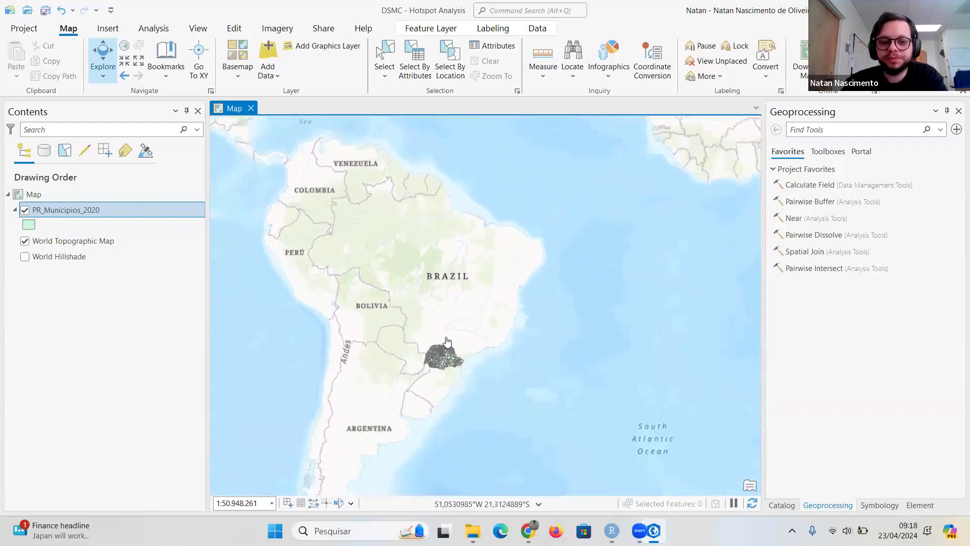
scroll(447, 342, "up", 6)
left_click_drag(539, 386, 599, 228)
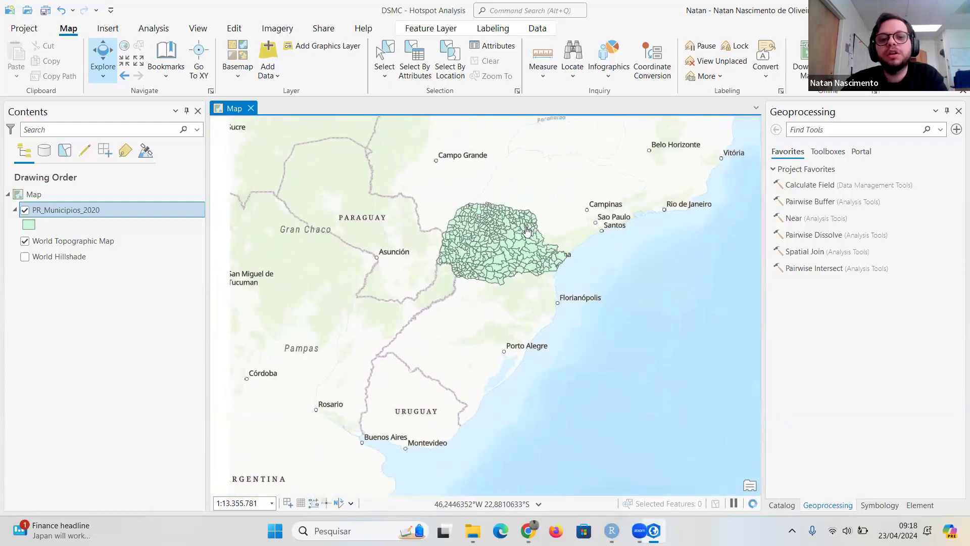
scroll(527, 231, "up", 6)
left_click_drag(549, 277, 484, 317)
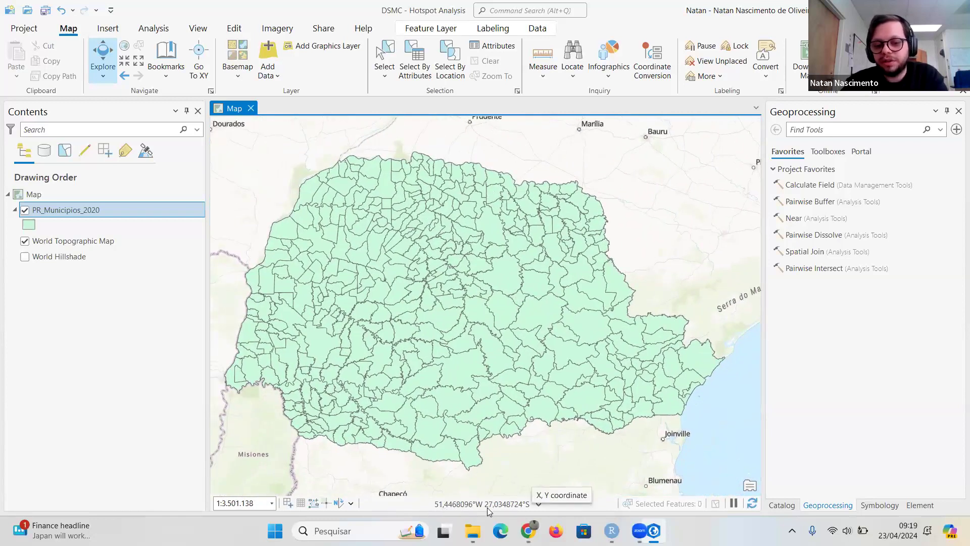
- Switch the map's coordinate display units to UTM and back to Decimal Degrees
left_click(539, 505)
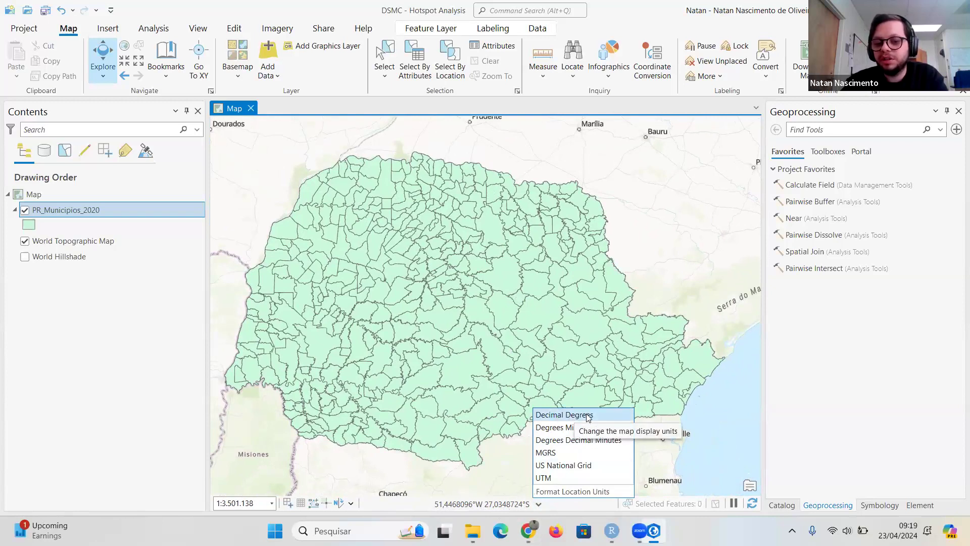
left_click(559, 478)
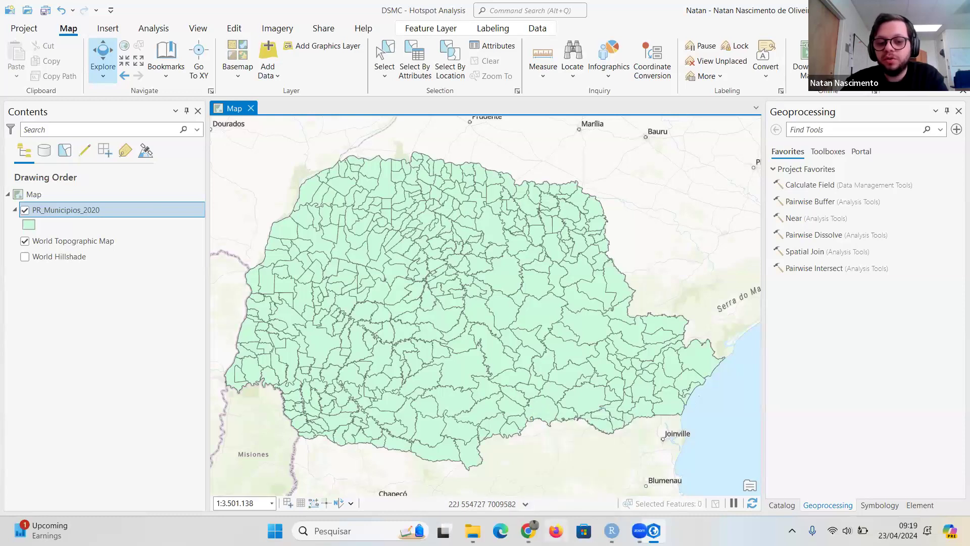
left_click(526, 505)
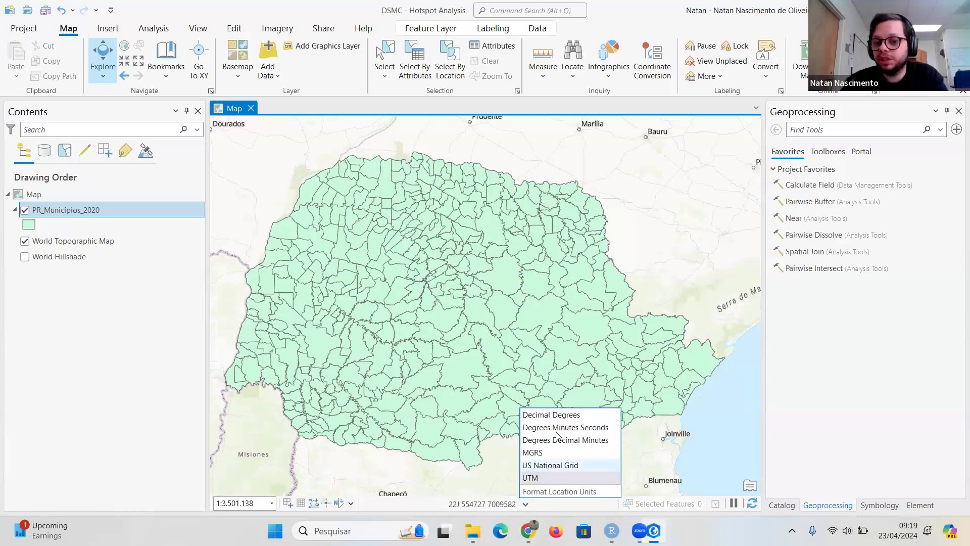
left_click(551, 415)
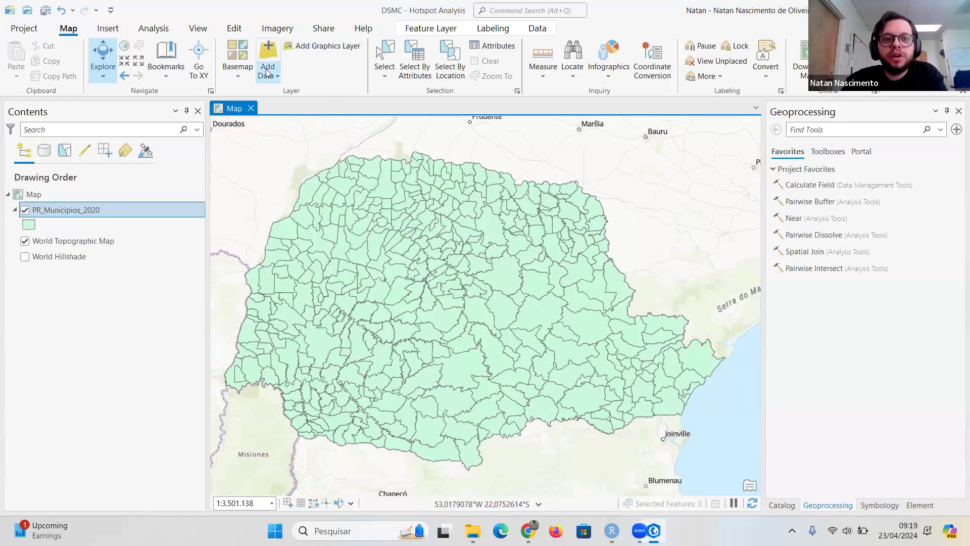
- Add the TBL_Giovana.csv table to the map from the DBC Files folder inside SIM - DOEXT
left_click(269, 51)
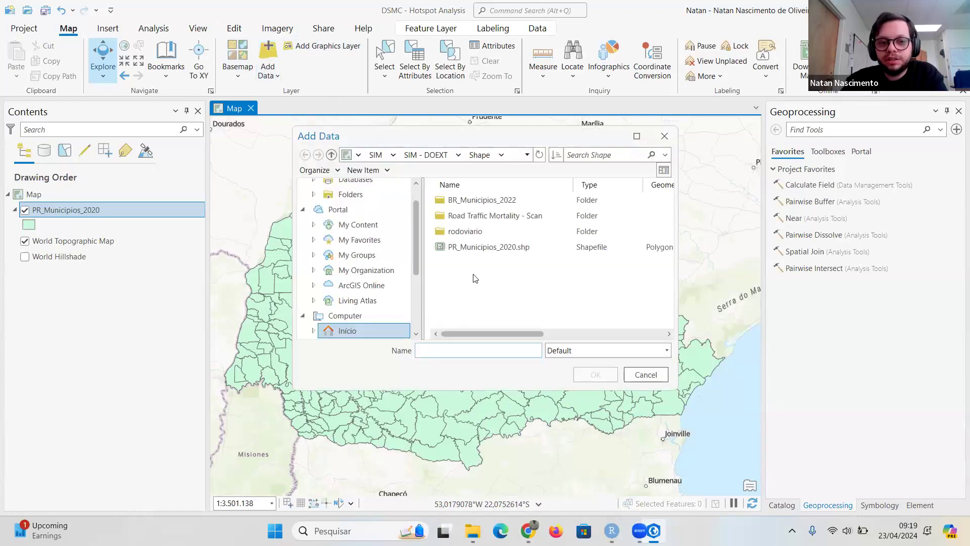
left_click(440, 154)
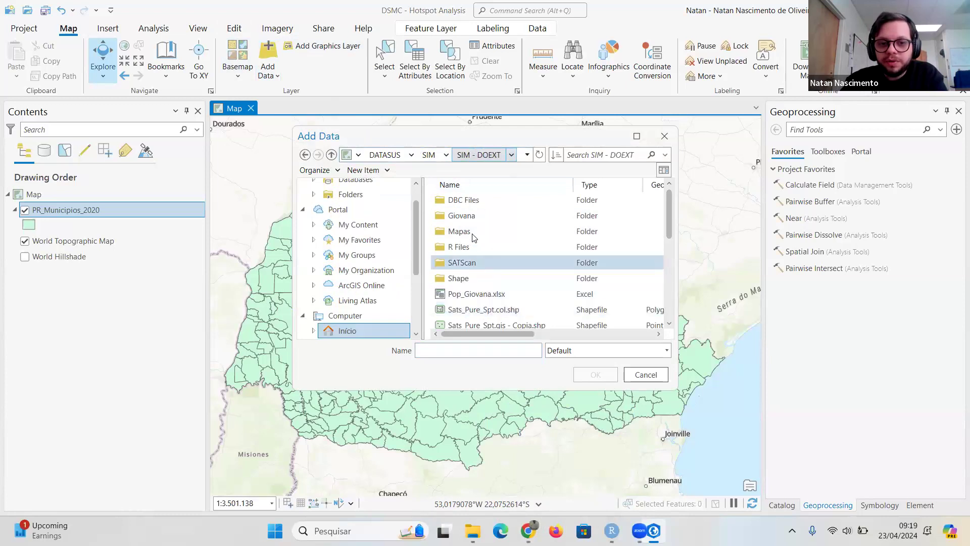
double_click(465, 202)
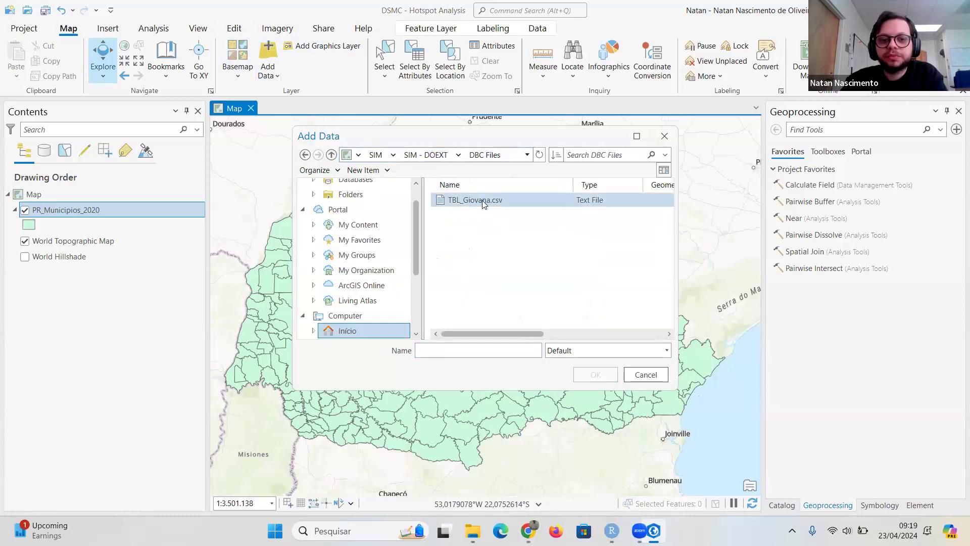
double_click(482, 200)
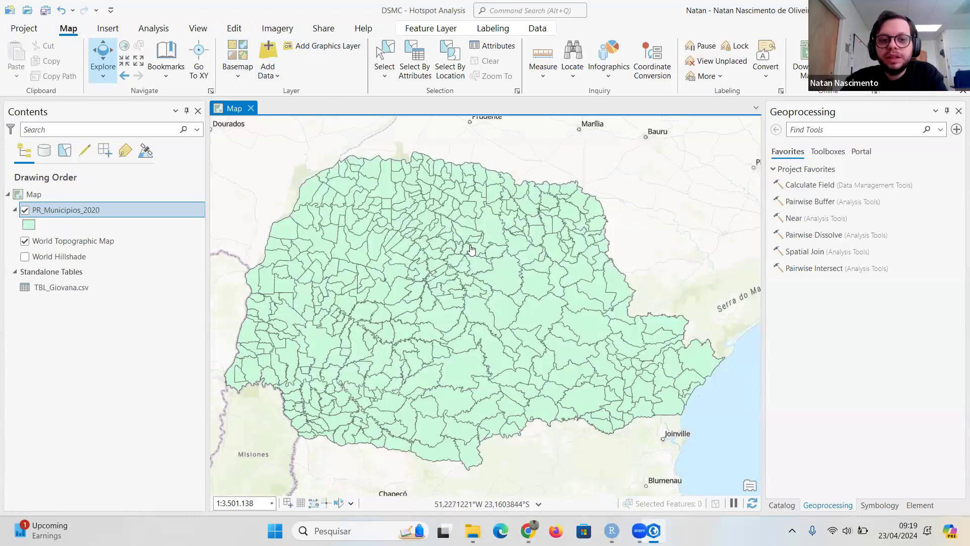
- Open the TBL_Giovana.csv standalone table and examine its municipality code, city name and population fields
left_click(56, 287)
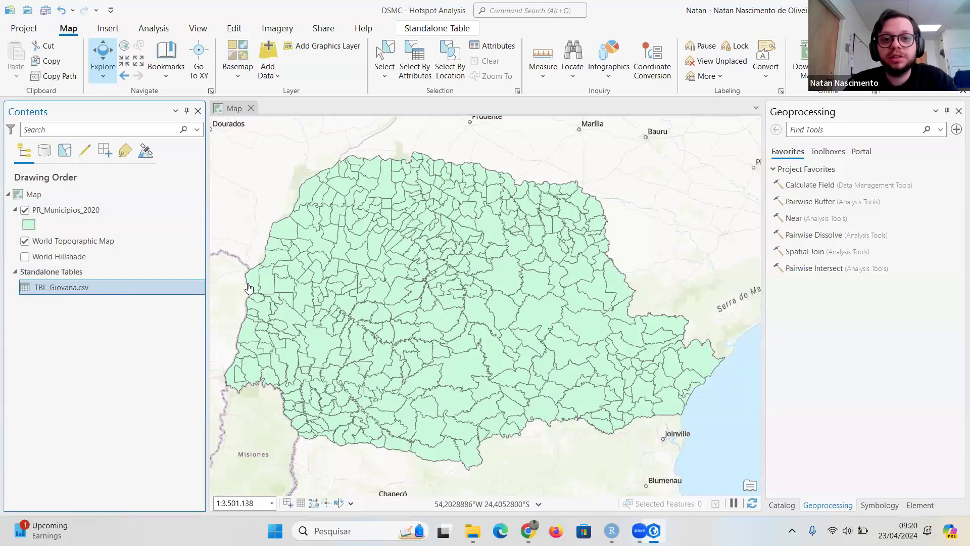
right_click(51, 291)
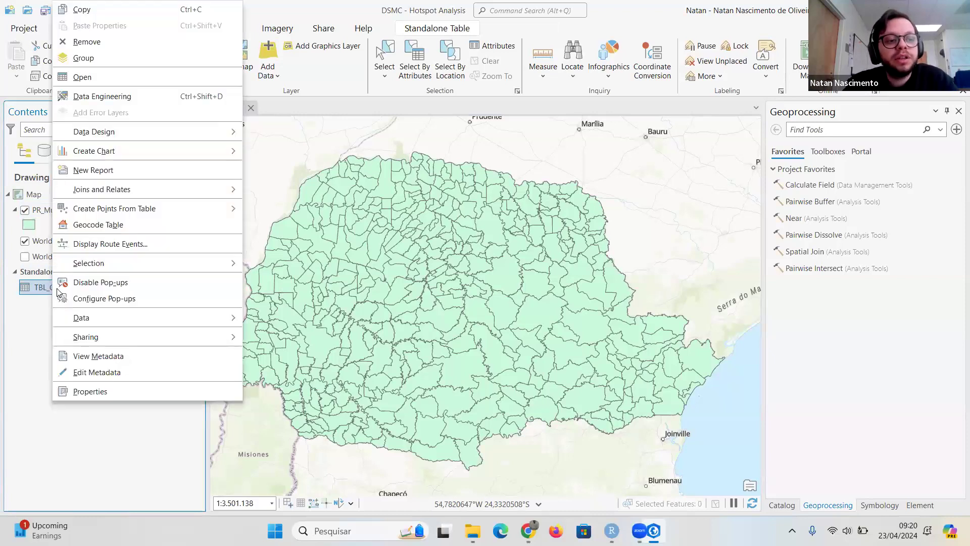
left_click(82, 77)
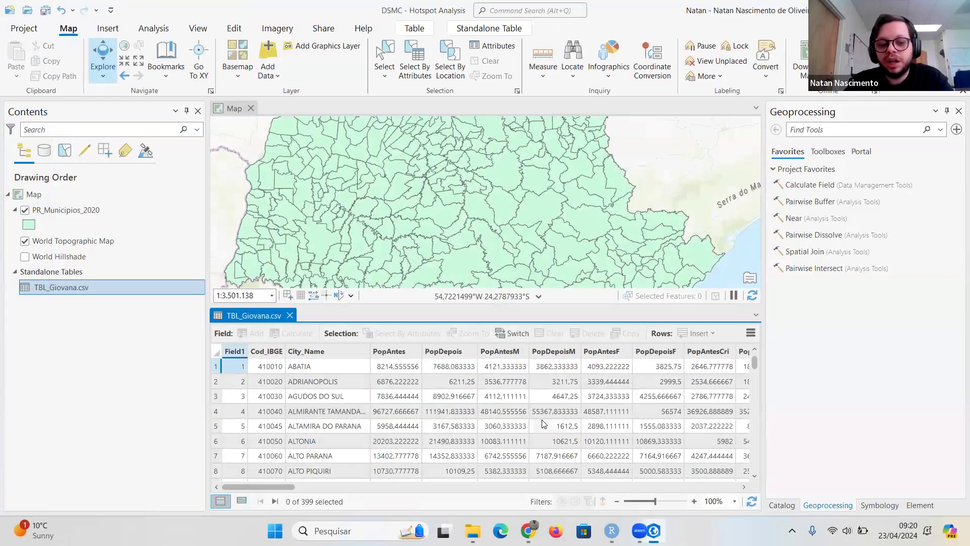
mouse_move(262, 487)
left_mouse_down()
mouse_move(405, 494)
mouse_move(716, 480)
mouse_move(257, 493)
left_mouse_up()
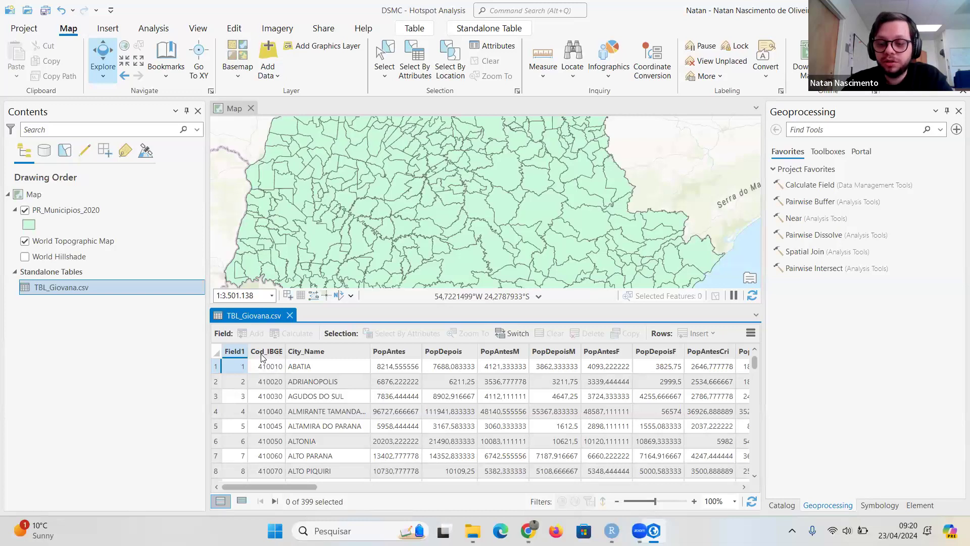
- Review the population, RTA and PR fields across the full width of the TBL_Giovana.csv table, and close the table
mouse_move(263, 358)
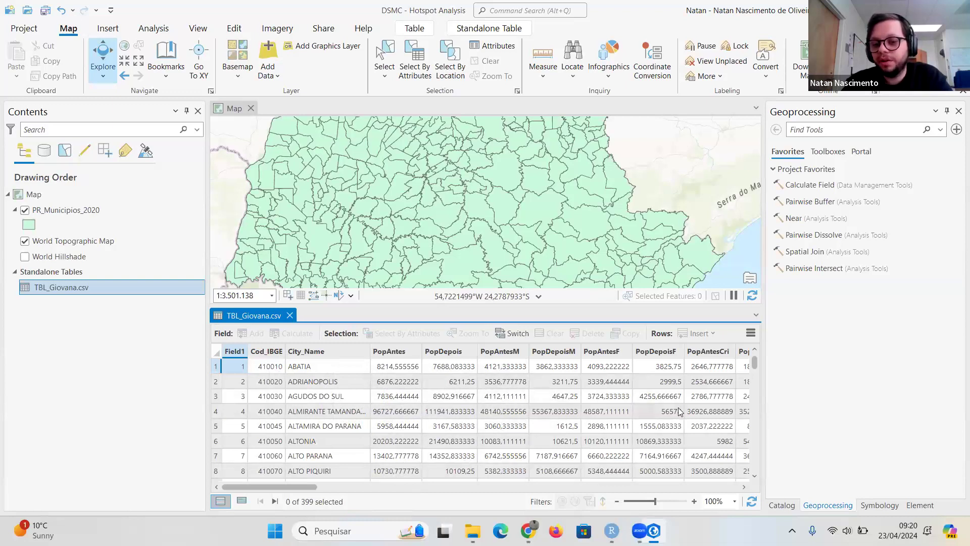
left_click_drag(285, 489, 347, 484)
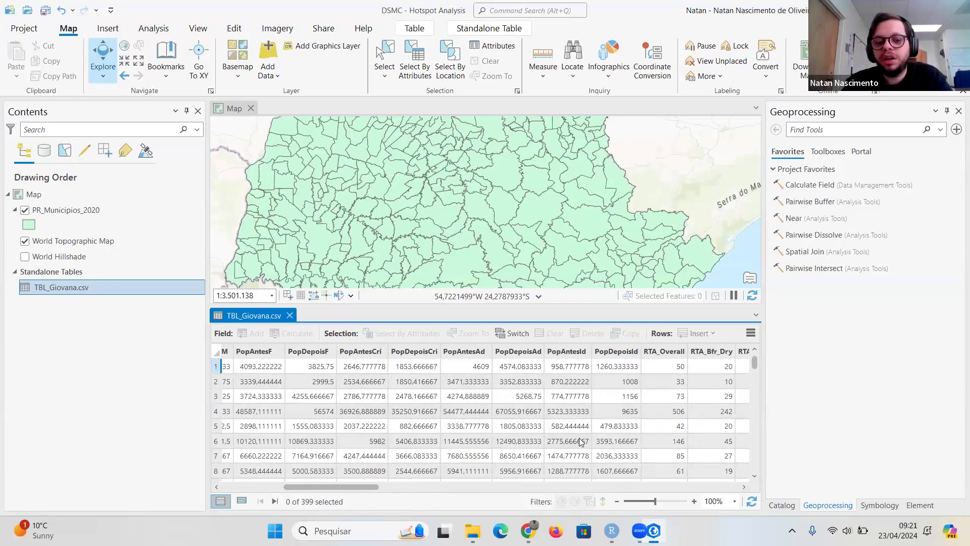
left_click_drag(356, 487, 430, 487)
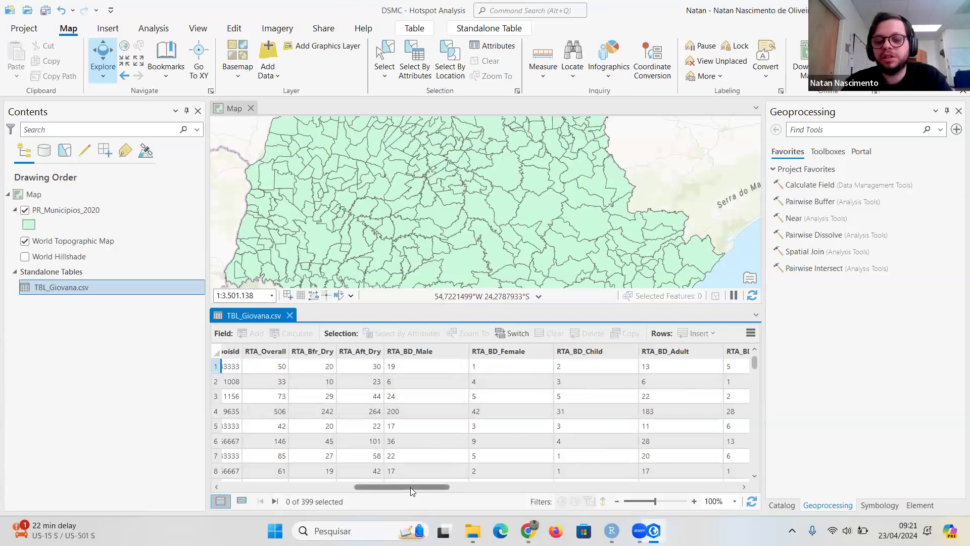
left_click_drag(410, 487, 600, 478)
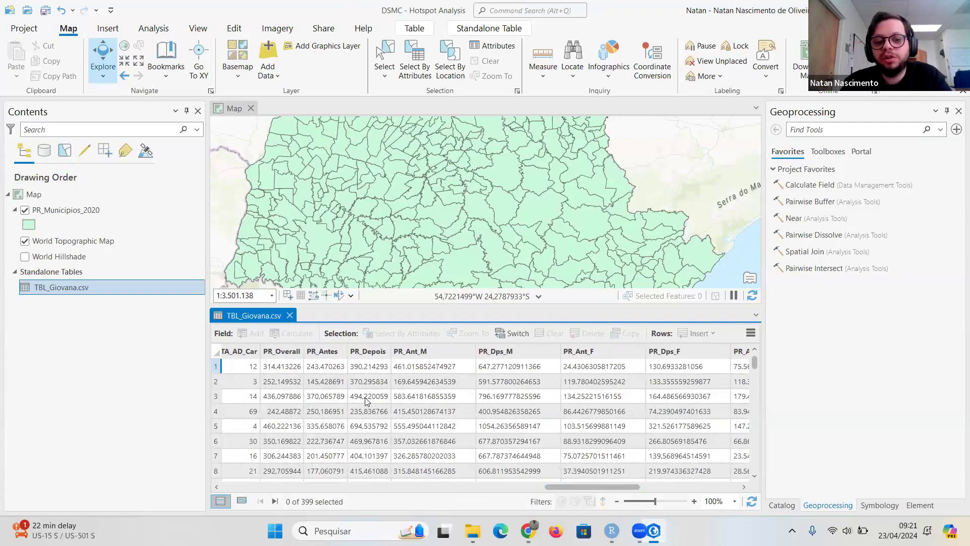
left_click_drag(572, 485, 273, 471)
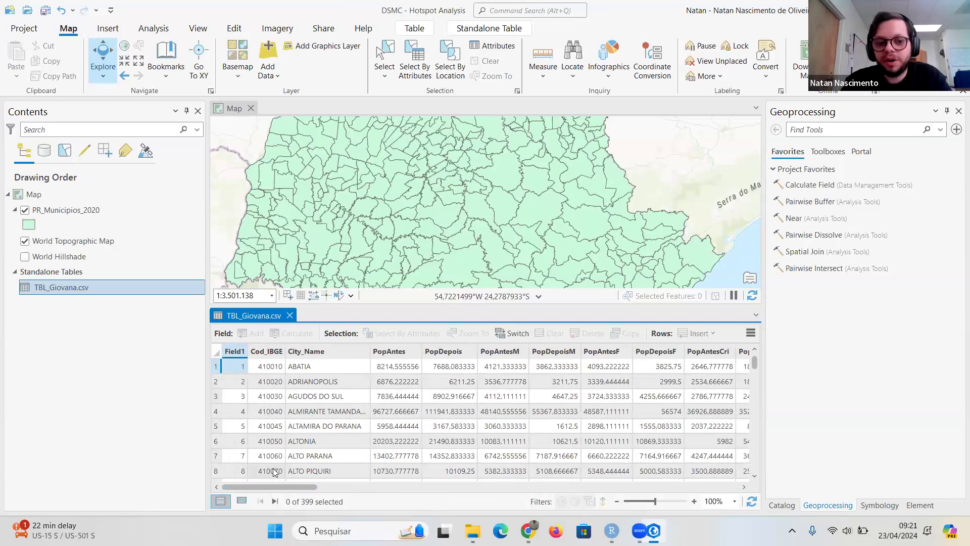
left_click_drag(275, 486, 191, 446)
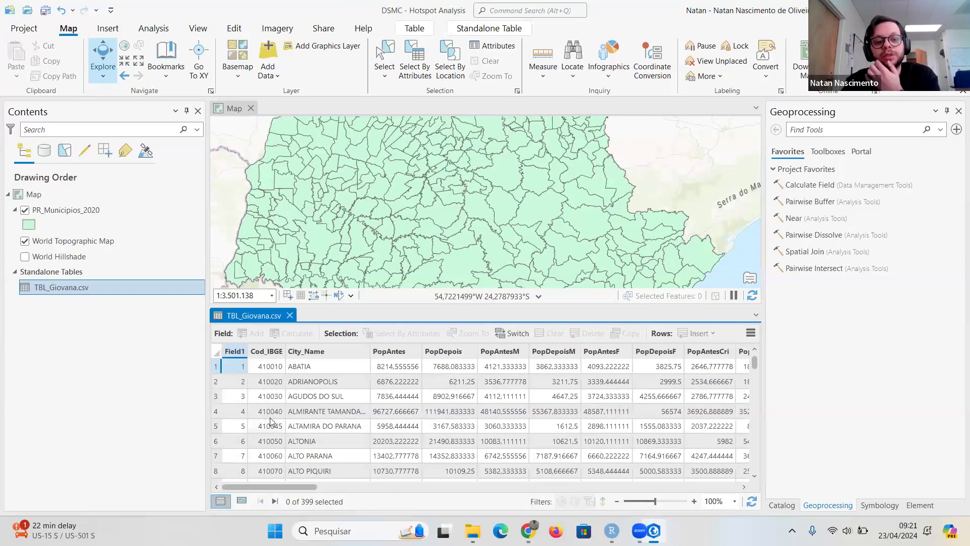
left_click(290, 315)
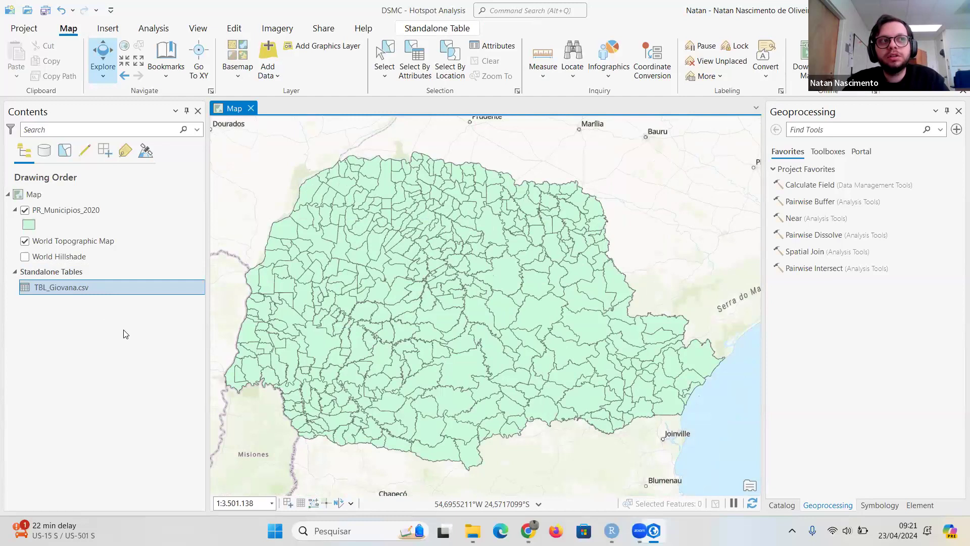
left_click(126, 334)
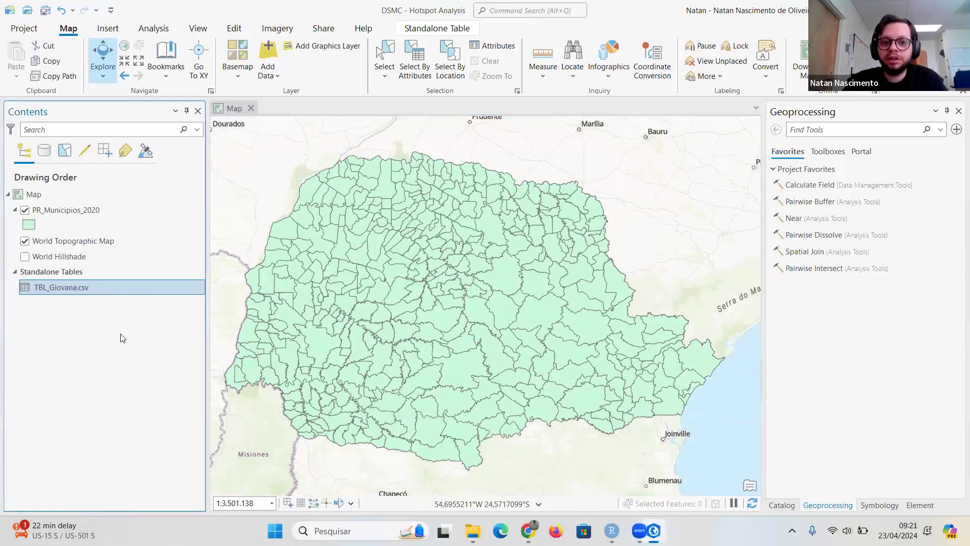
left_click(791, 336)
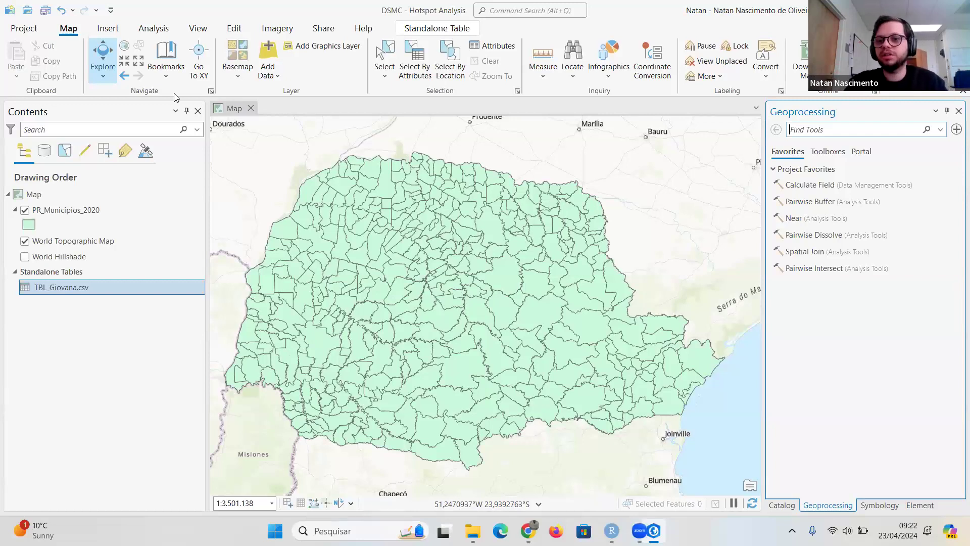
type("export table")
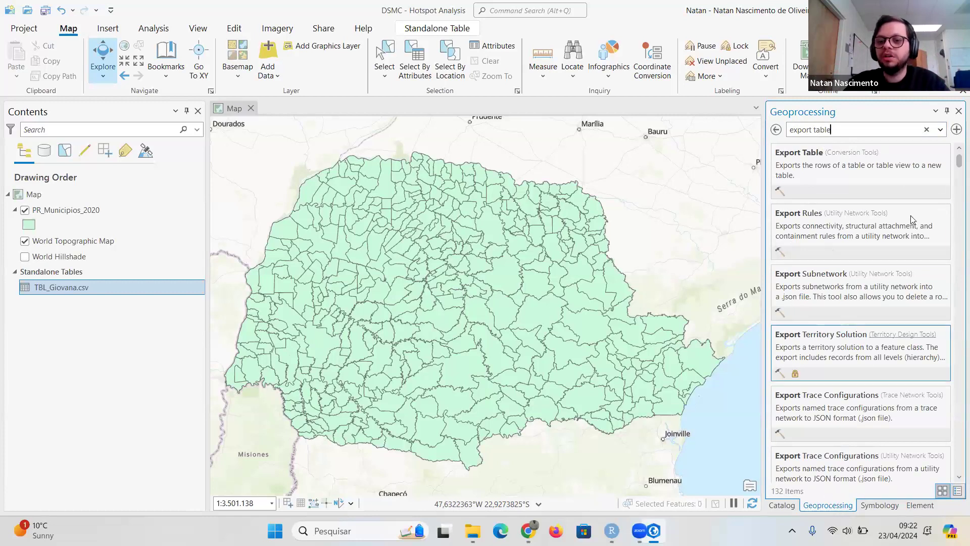
left_click(958, 112)
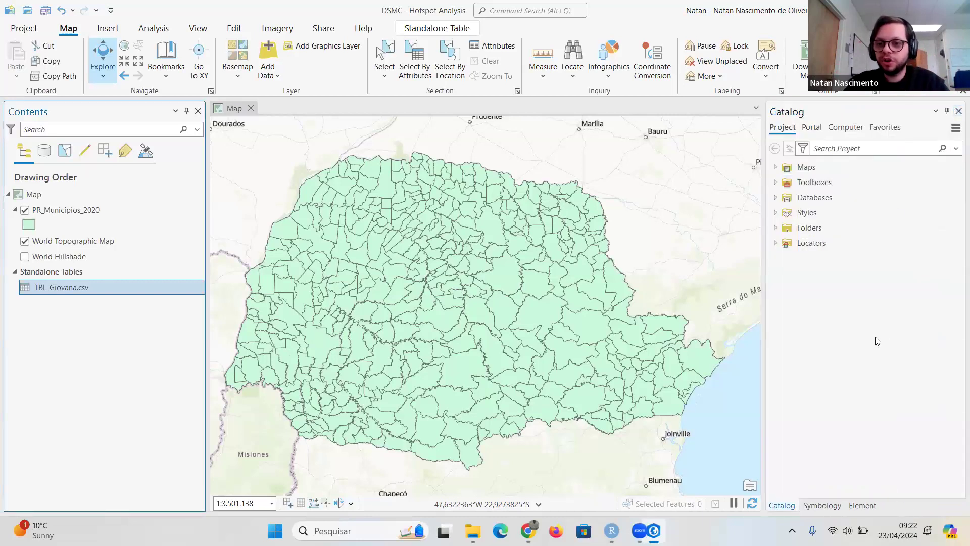
- Reopen the geoprocessing tools and search them for "export table"
left_click(147, 29)
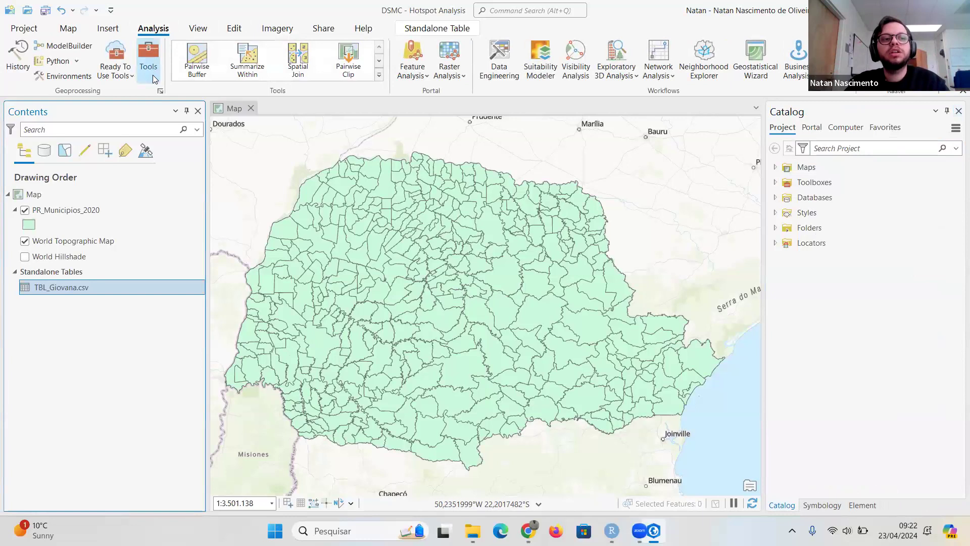
left_click(149, 60)
left_click(835, 130)
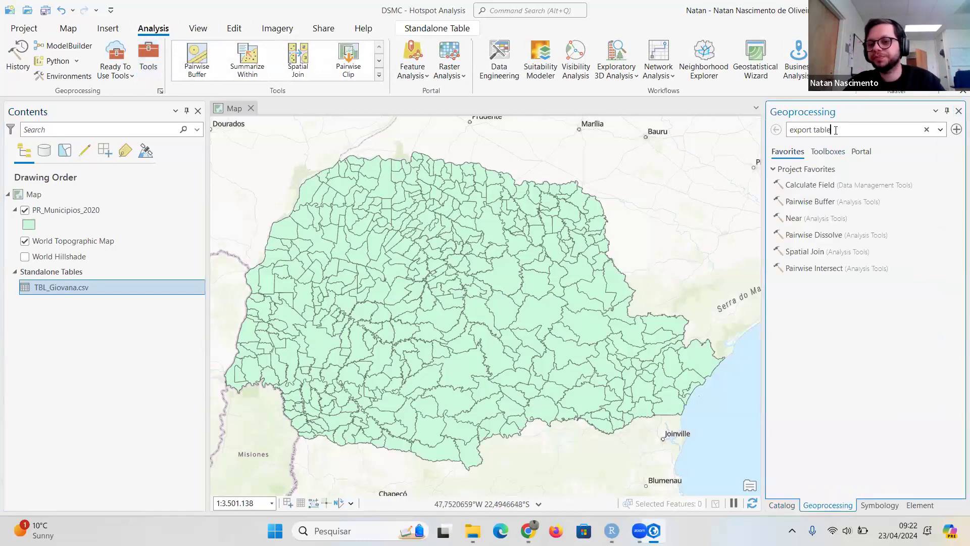
key("BackSpace")
key("BackSpace")
key("BackSpace")
key("BackSpace")
key("BackSpace")
key("BackSpace")
key("BackSpace")
key("BackSpace")
key("BackSpace")
key("BackSpace")
key("BackSpace")
key("BackSpace")
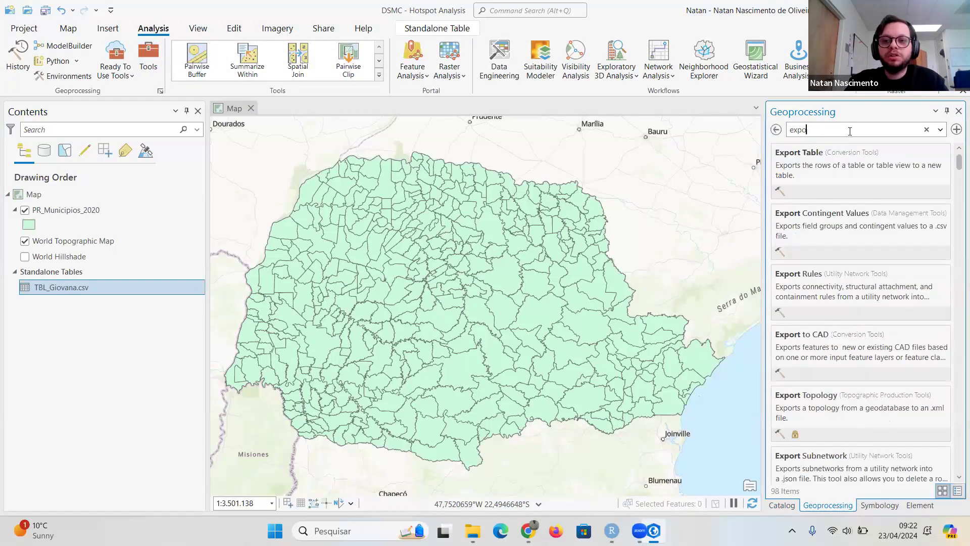
type("export table")
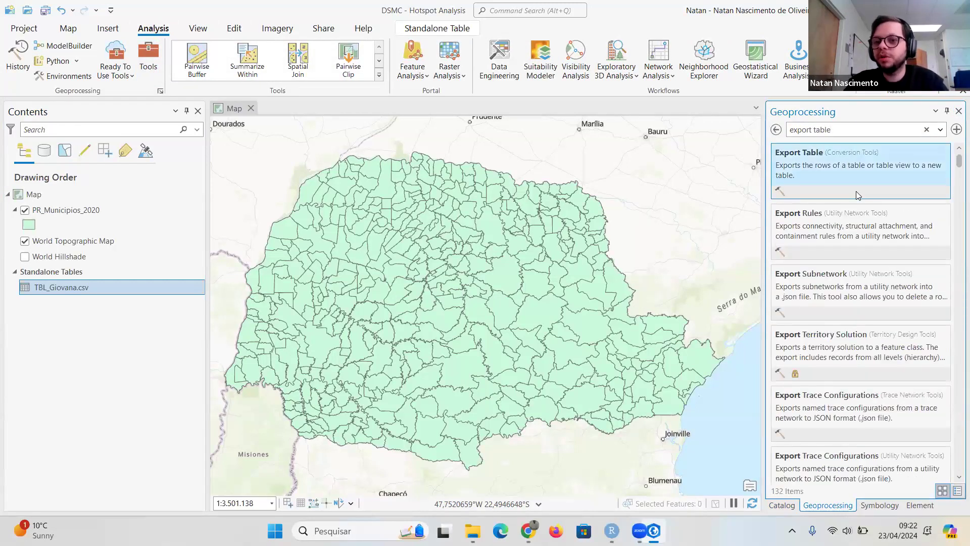
- Open the Export Table tool and choose TBL_Giovana.csv as the input table
left_click(846, 181)
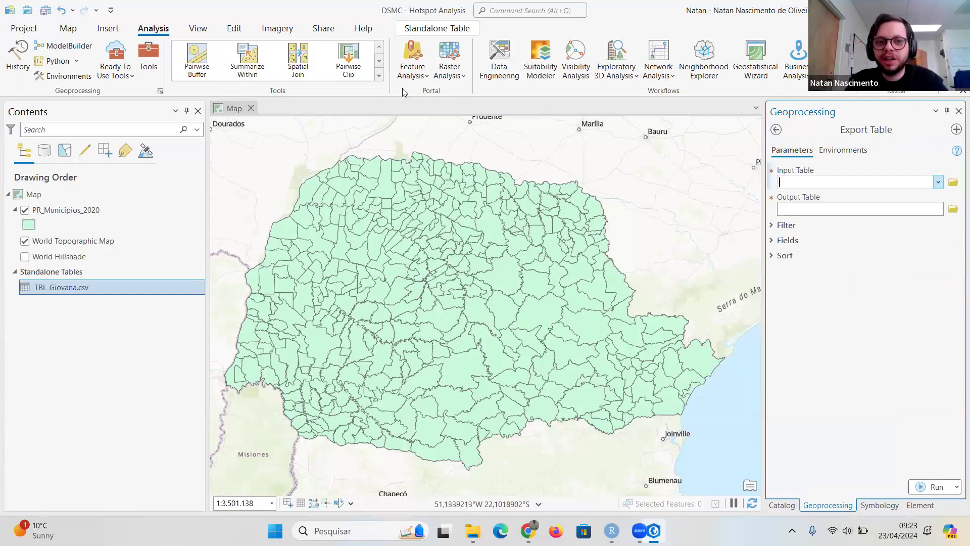
left_click(938, 183)
left_click(846, 196)
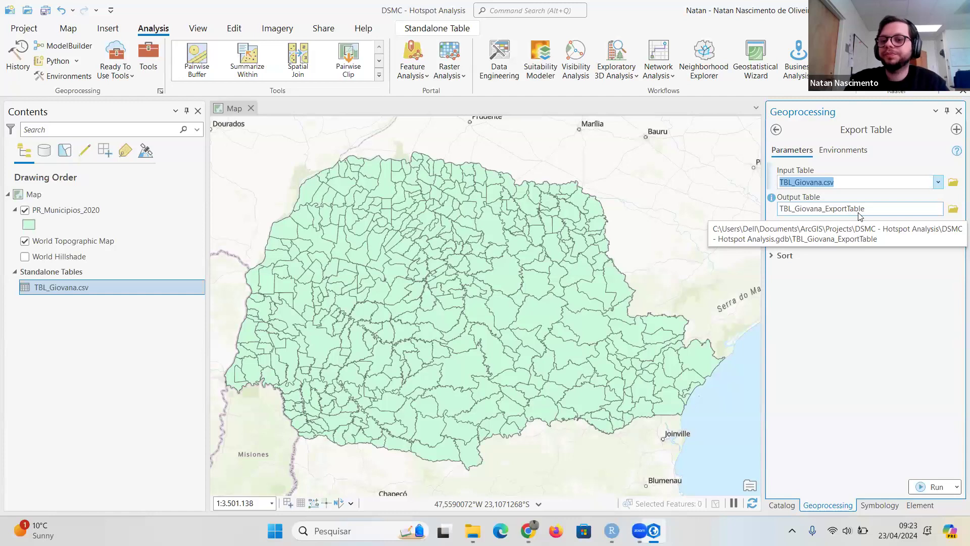
- Examine the filter, field map and sort options of the Export Table tool without changing them
left_click(773, 226)
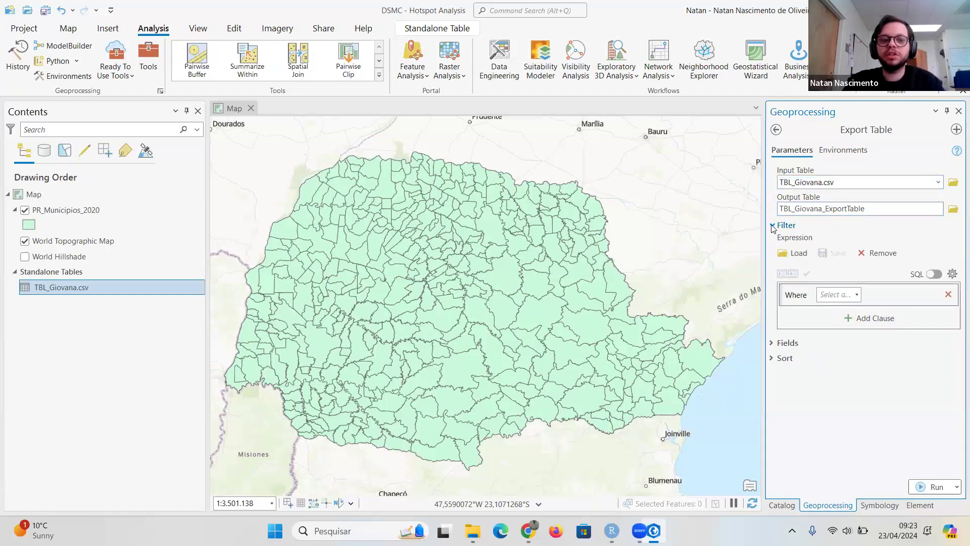
left_click(773, 226)
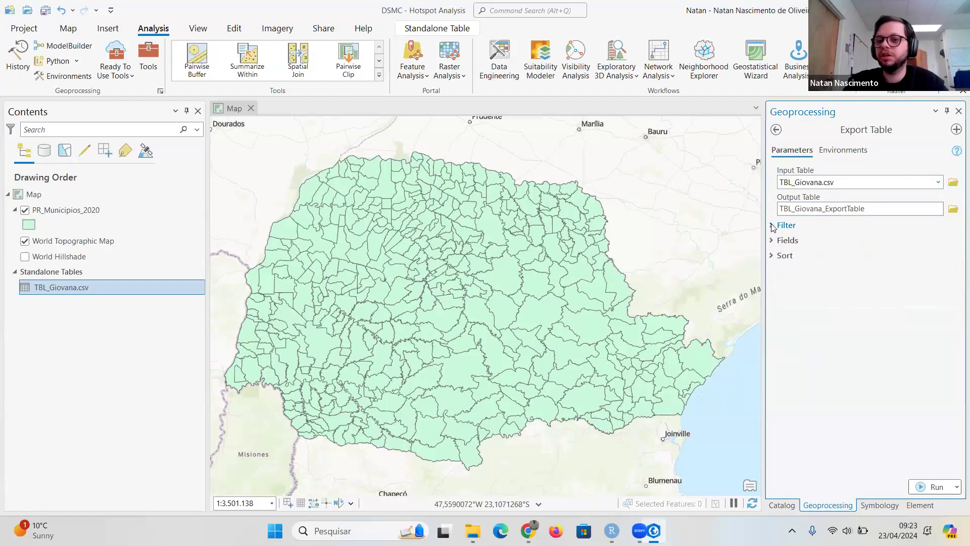
left_click(773, 240)
scroll(853, 388, "down", 10)
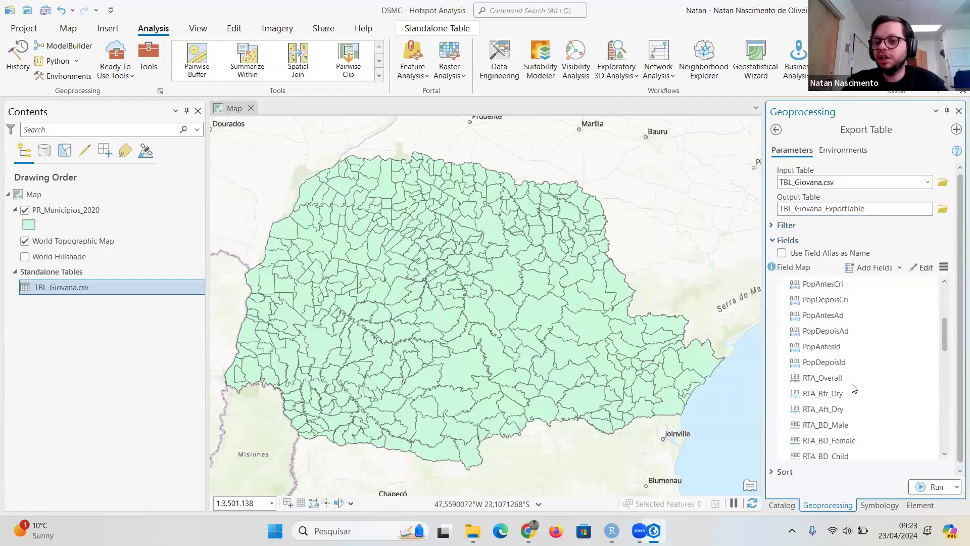
scroll(854, 388, "up", 10)
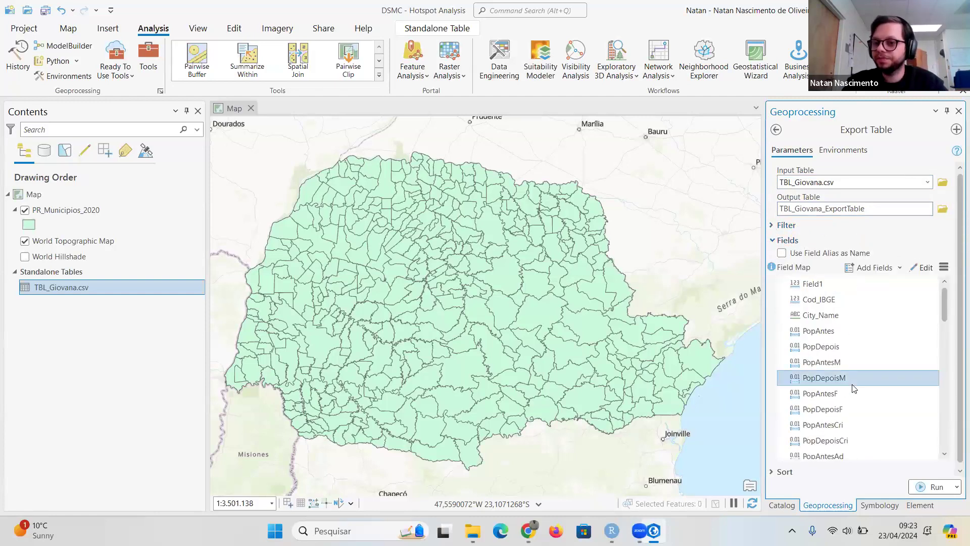
left_click(773, 241)
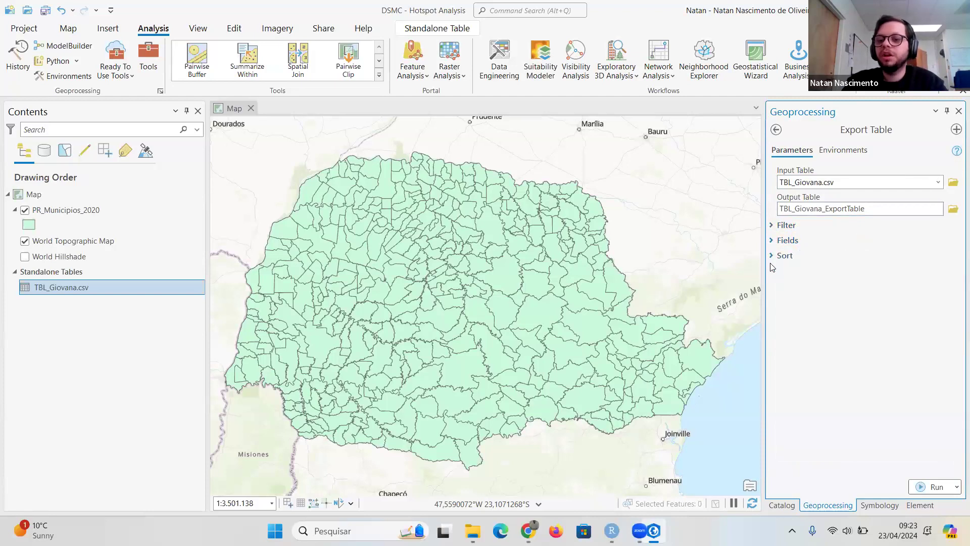
left_click(772, 255)
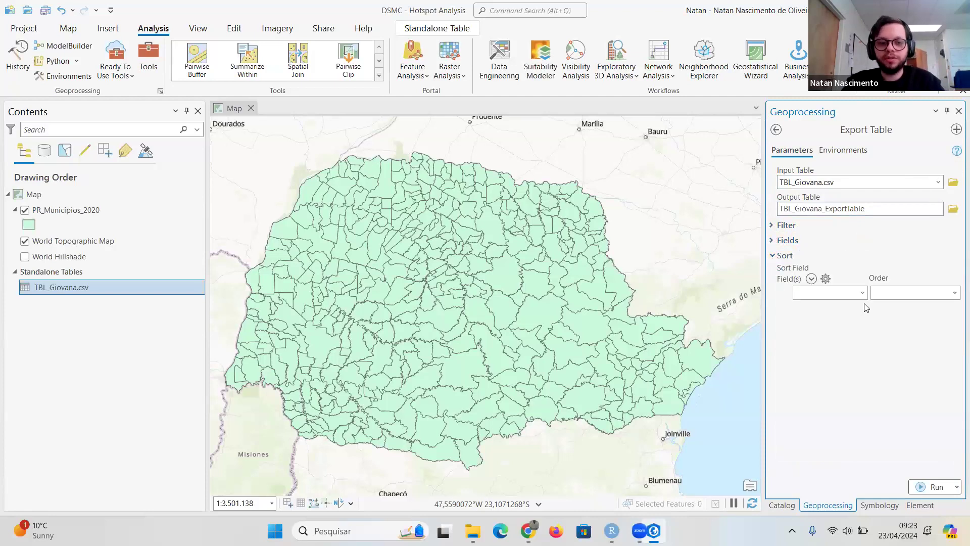
left_click(775, 256)
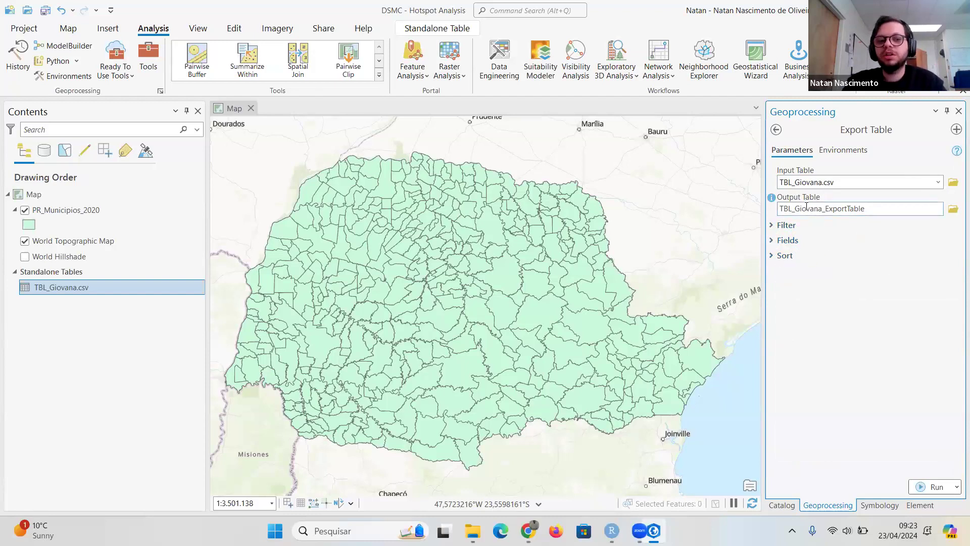
- Export TBL_Giovana.csv to the project geodatabase as TBL_Giovana_ExportTable, and review the parameters of the completed run
left_click(922, 486)
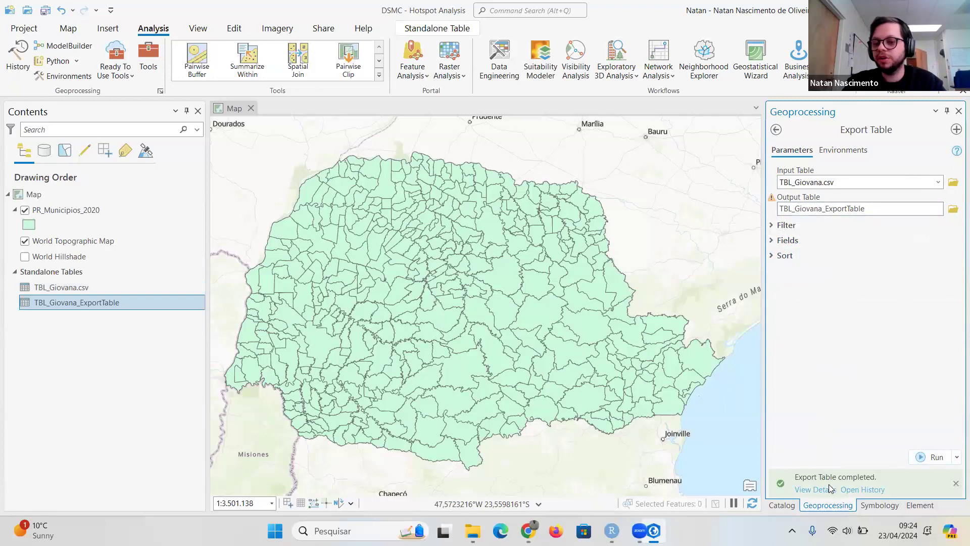
mouse_move(781, 486)
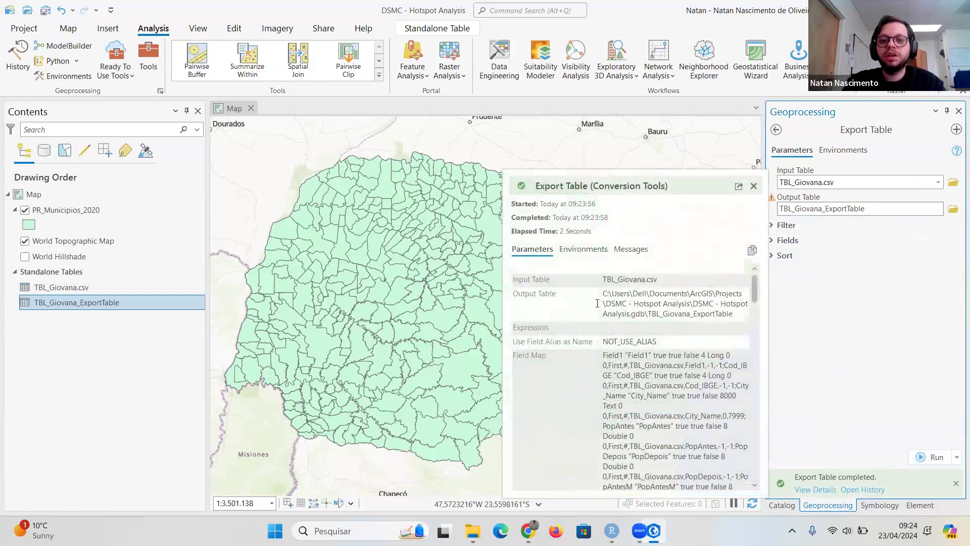
scroll(594, 323, "down", 10)
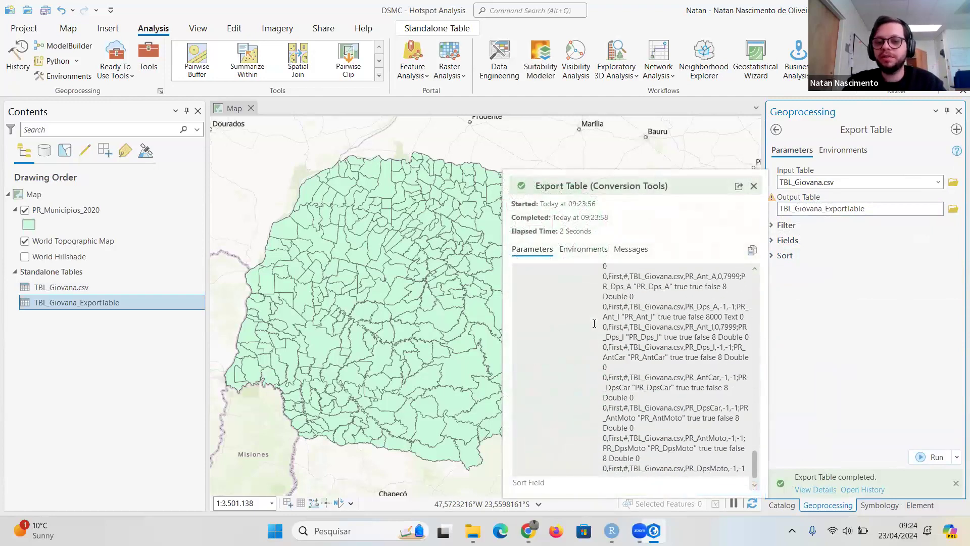
scroll(594, 323, "up", 10)
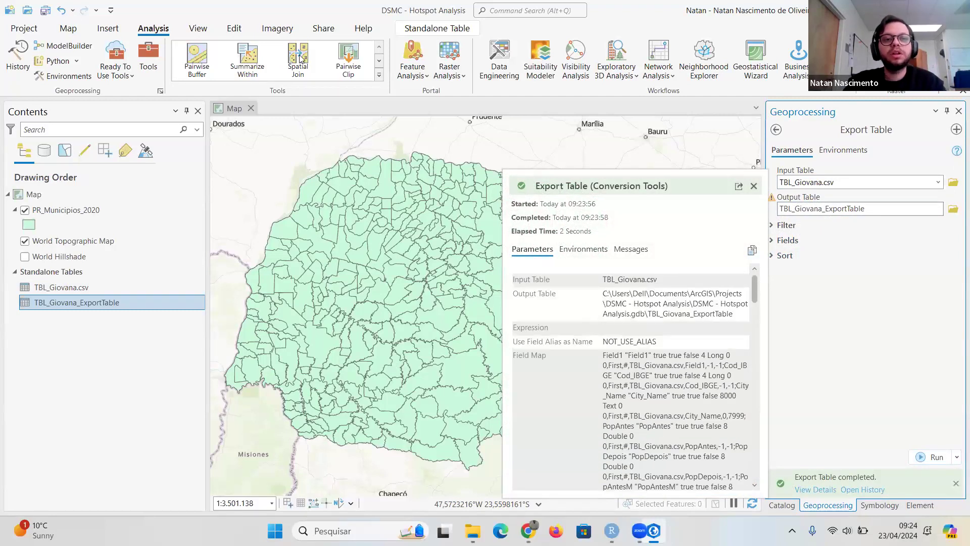
- Open the TBL_Giovana.csv and TBL_Giovana_ExportTable standalone tables
left_click(86, 289)
right_click(86, 292)
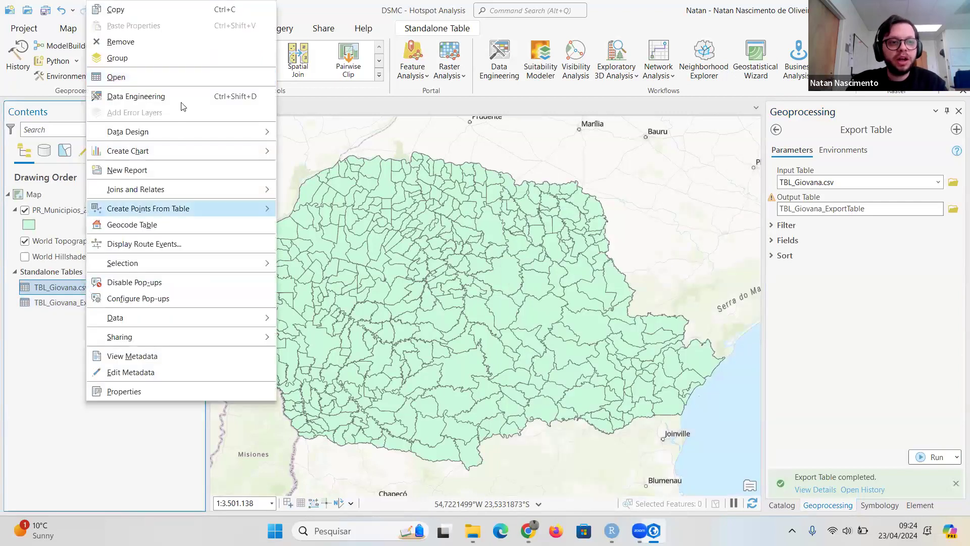
left_click(170, 75)
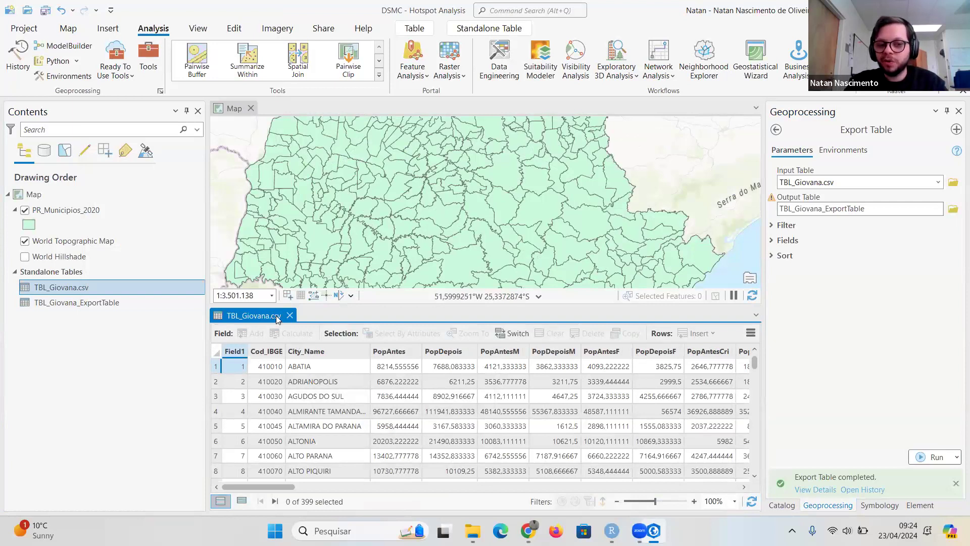
right_click(81, 302)
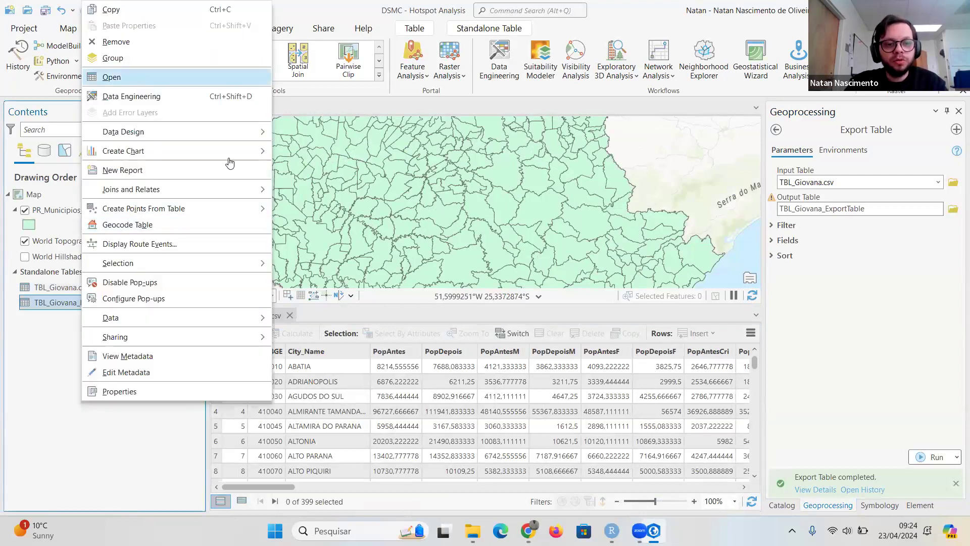
left_click(137, 76)
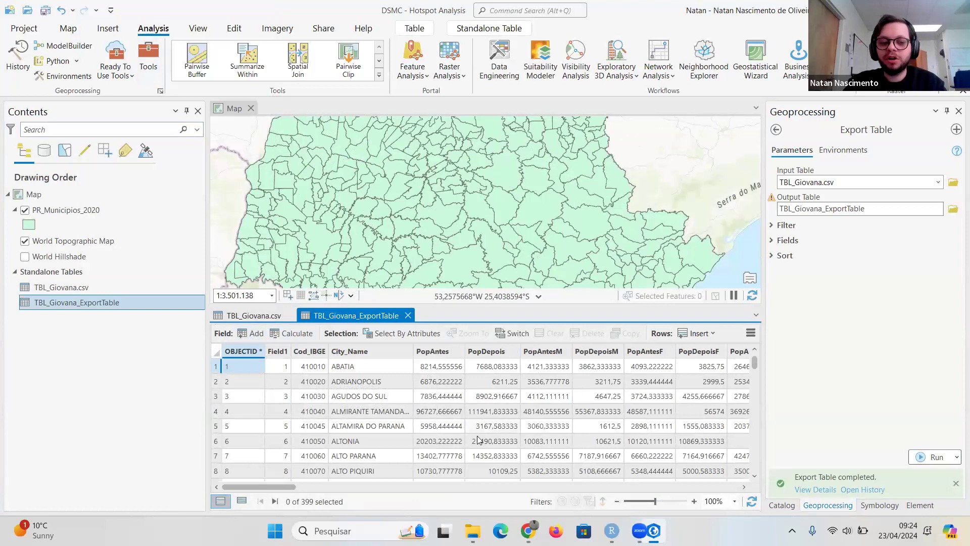
- Review the columns of TBL_Giovana_ExportTable and compare its fields and available table commands with those of TBL_Giovana.csv
left_click_drag(278, 486, 412, 487)
left_click_drag(613, 499, 244, 484)
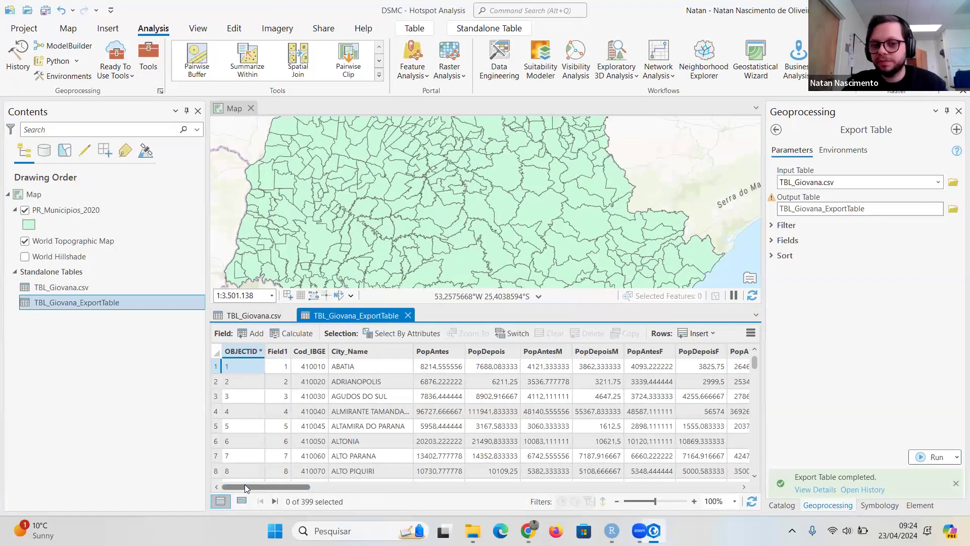
left_click(259, 317)
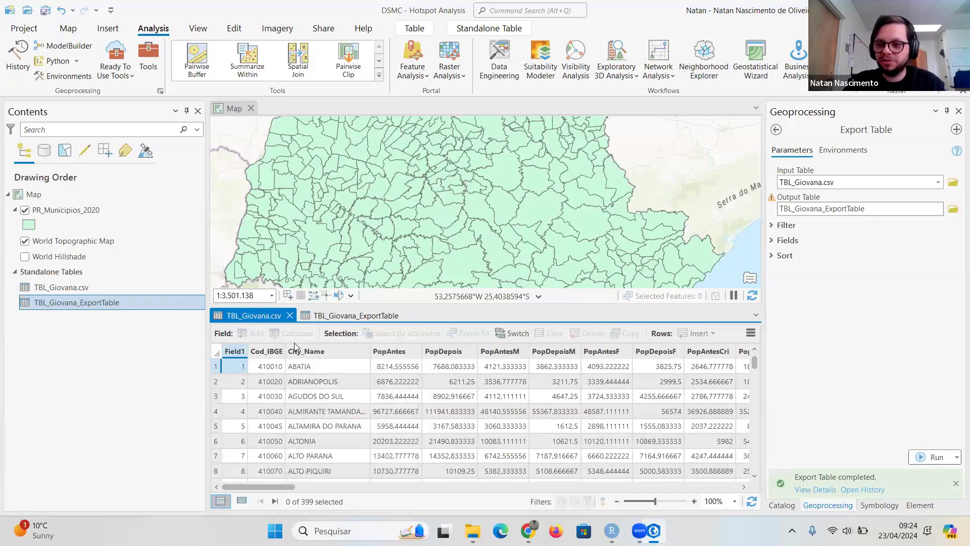
left_click(333, 316)
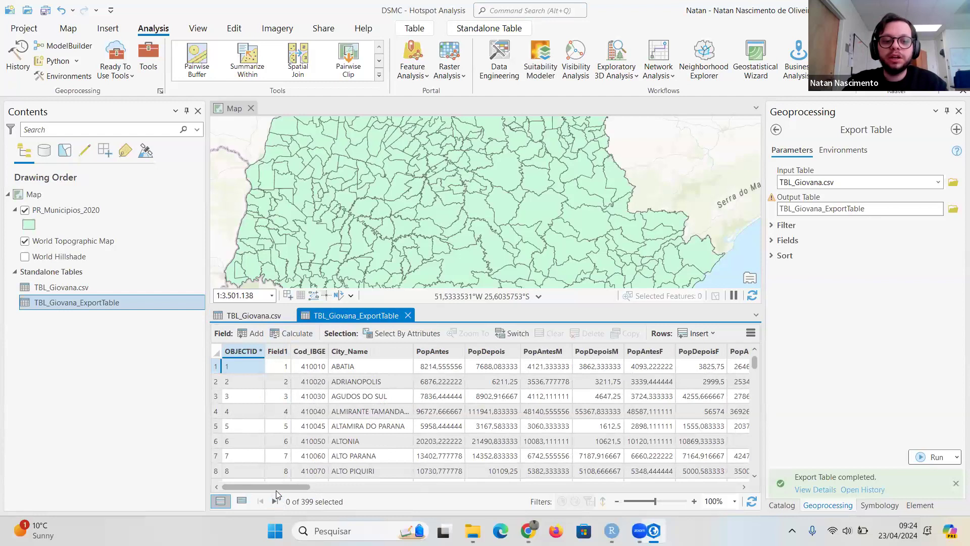
- Start Calculate Field on TBL_Giovana_ExportTable and look through the existing fields offered as the target field name
left_click_drag(275, 490, 236, 498)
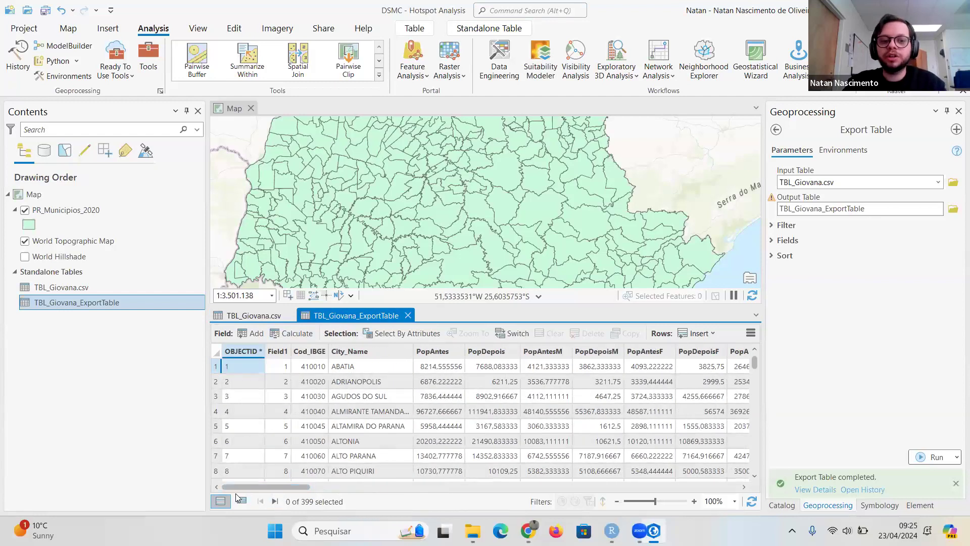
left_click(292, 333)
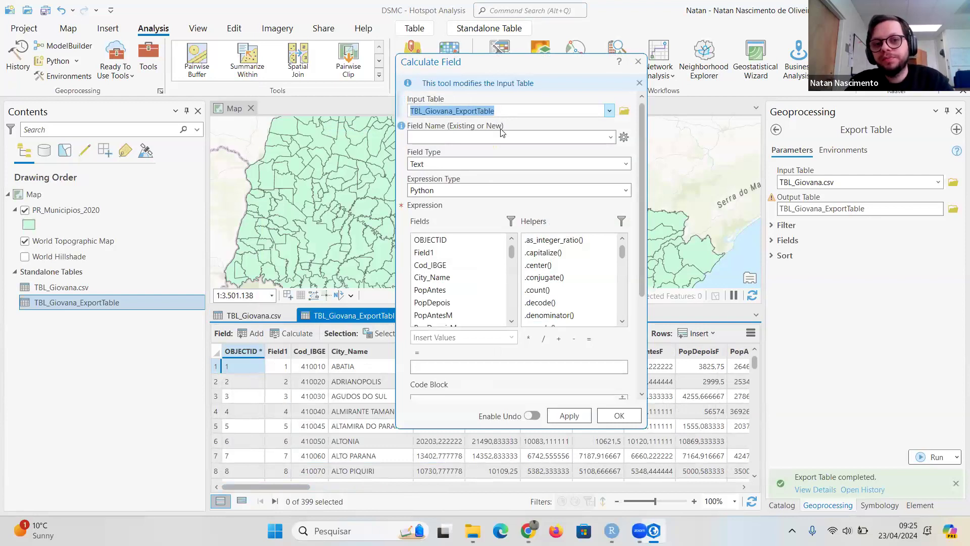
left_click(440, 137)
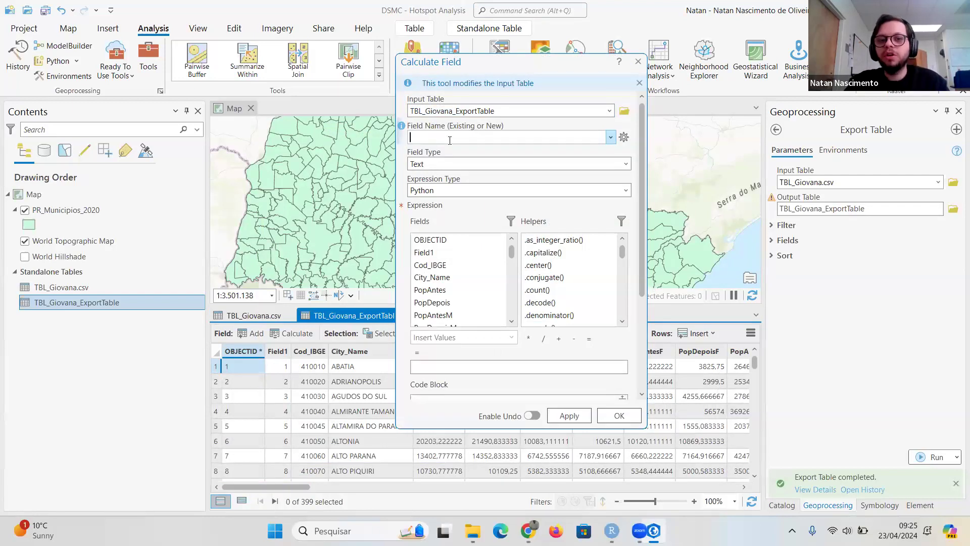
left_click(610, 137)
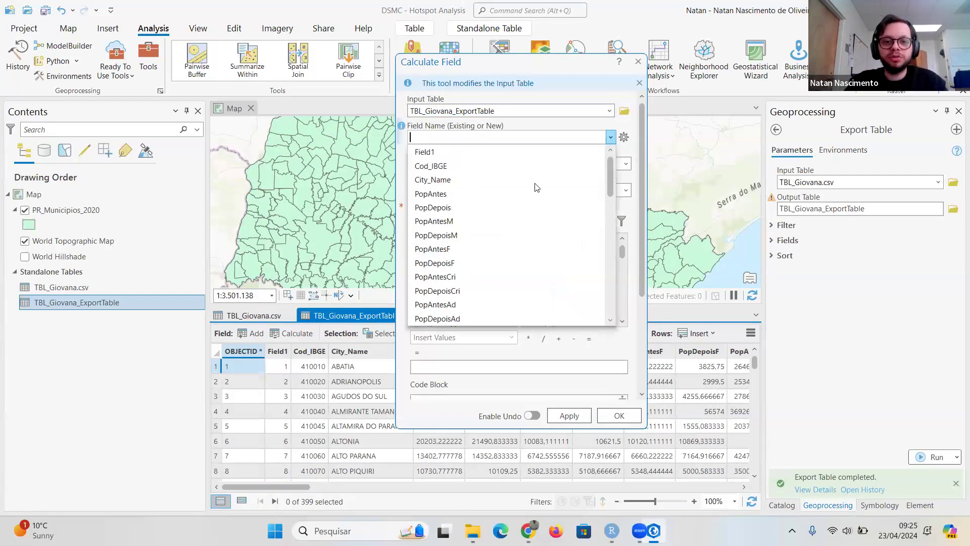
scroll(507, 230, "down", 10)
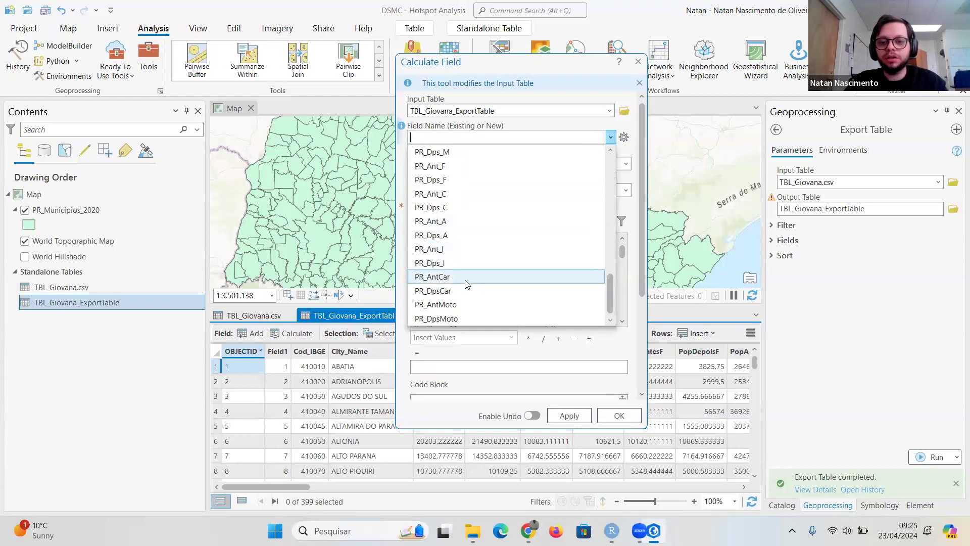
scroll(466, 284, "up", 10)
scroll(466, 285, "down", 2)
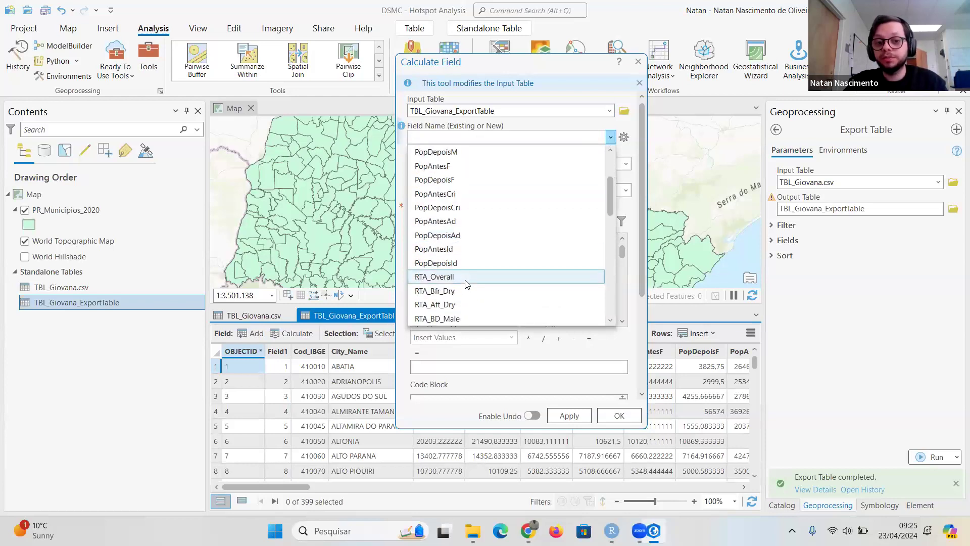
scroll(466, 237, "up", 2)
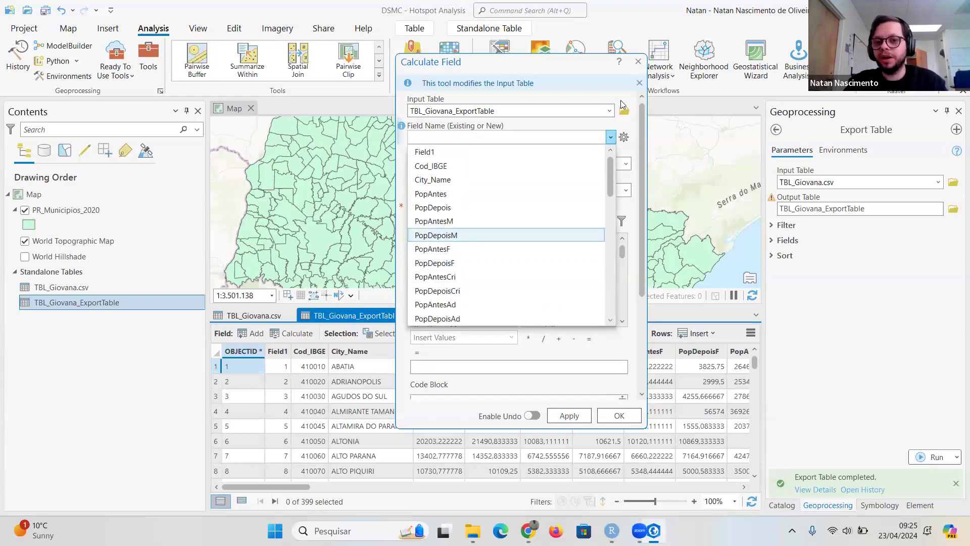
left_click(611, 137)
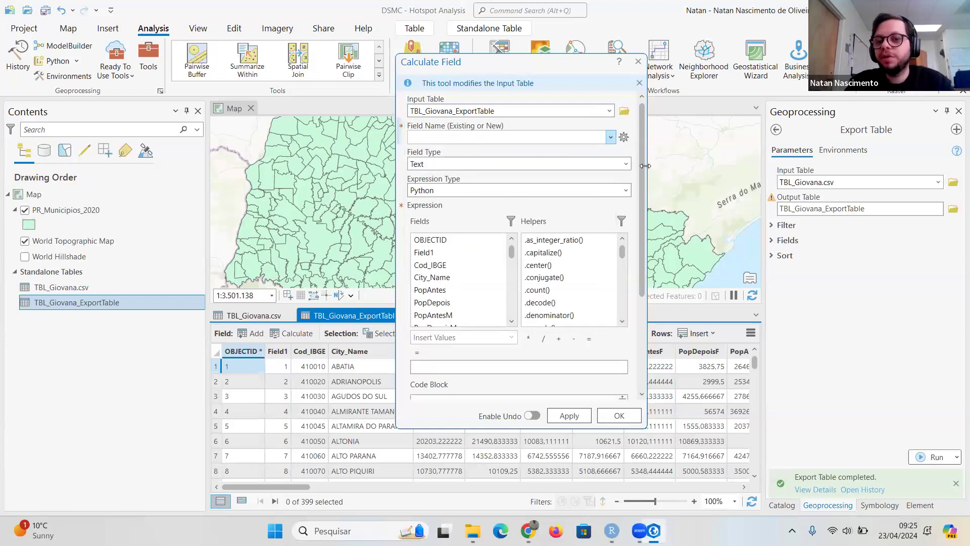
- Examine the available field types and expression types for the calculation, keeping Text and Python
left_click(626, 163)
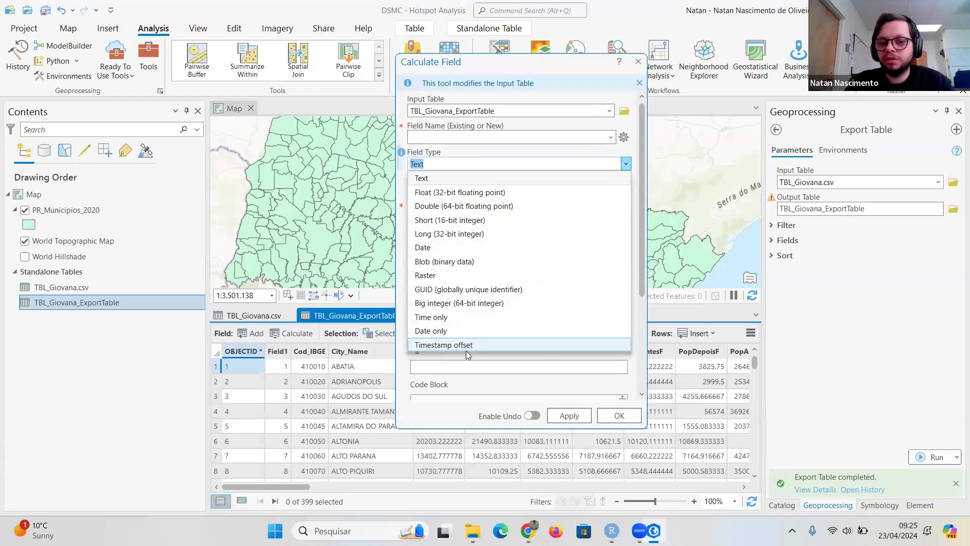
left_click(627, 165)
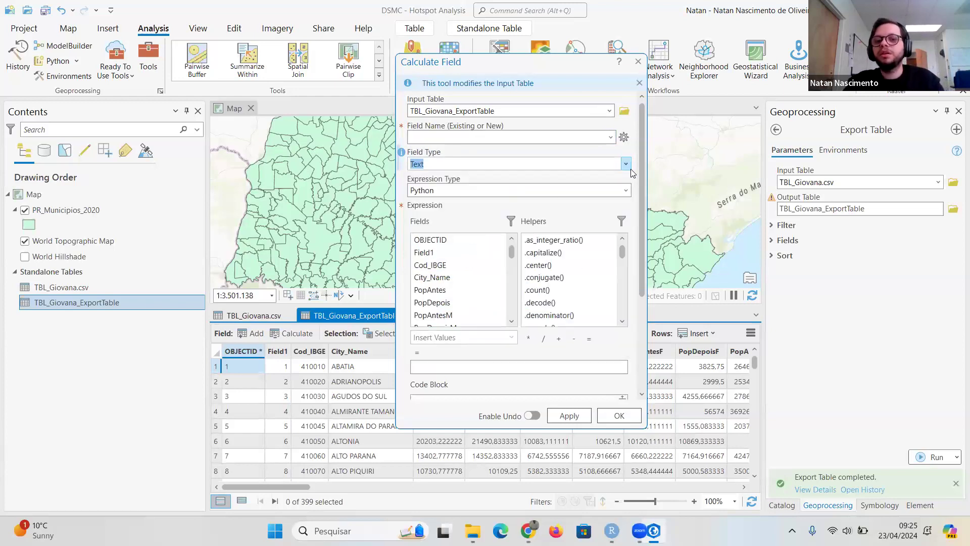
left_click(627, 191)
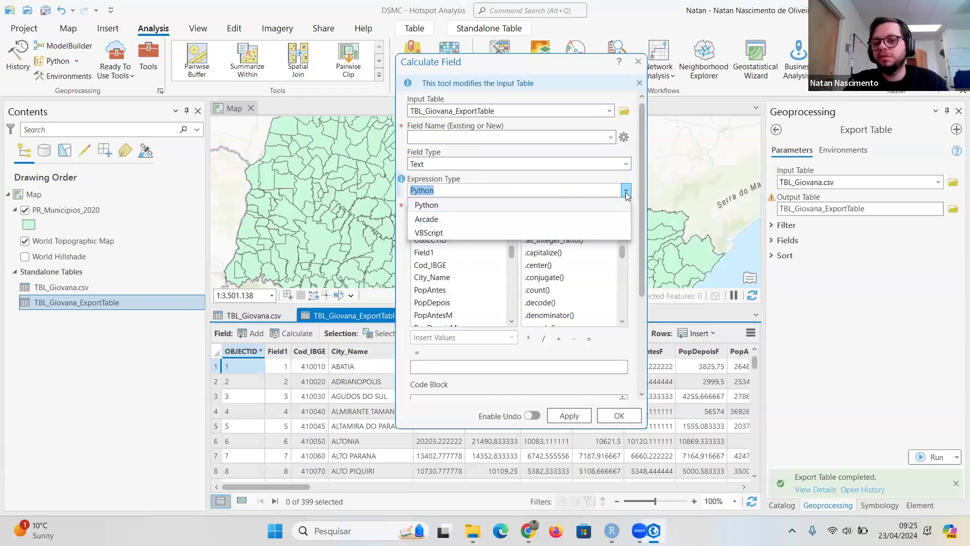
left_click(541, 205)
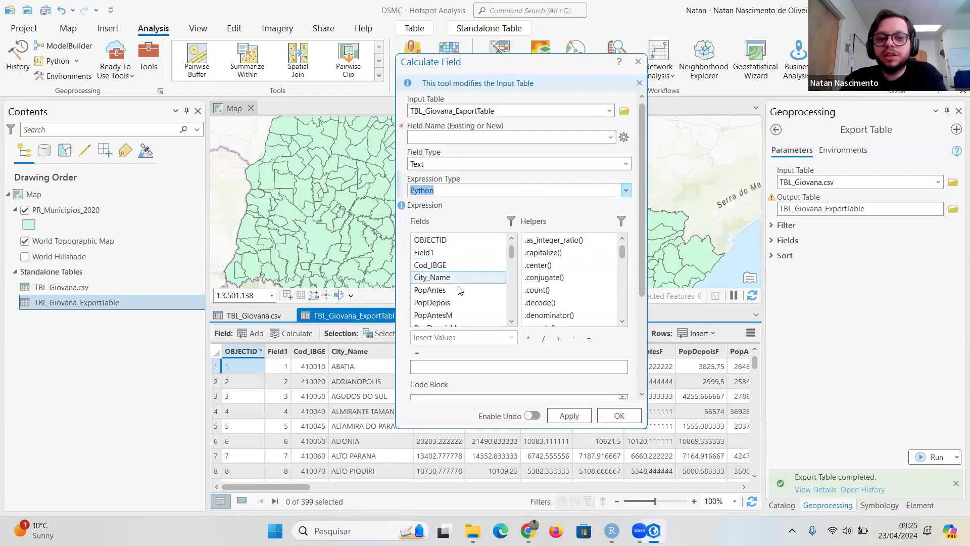
- Look through the fields and helper functions available for the expression, and enlarge the Calculate Field dialog to show the code block
scroll(458, 286, "down", 5)
scroll(459, 290, "up", 5)
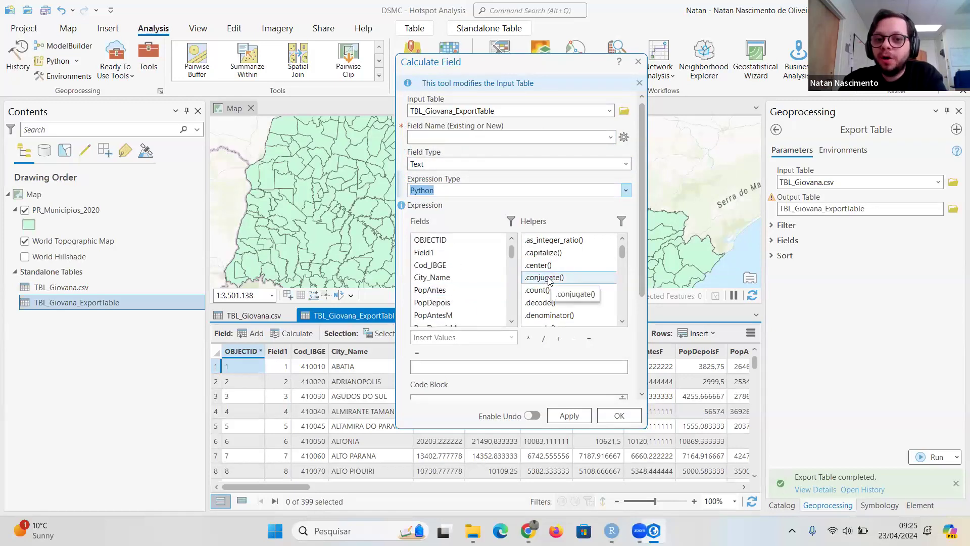
scroll(549, 282, "down", 10)
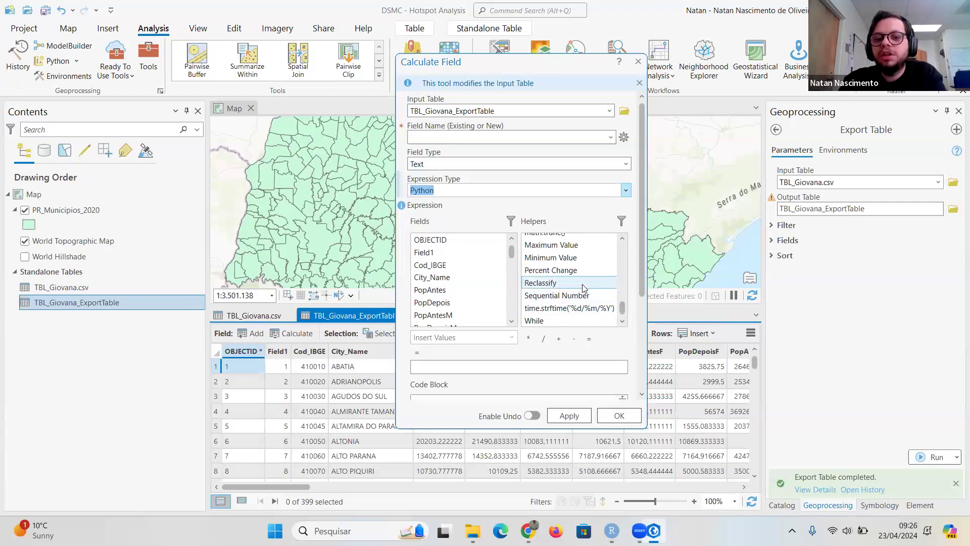
scroll(582, 286, "up", 5)
scroll(582, 288, "up", 5)
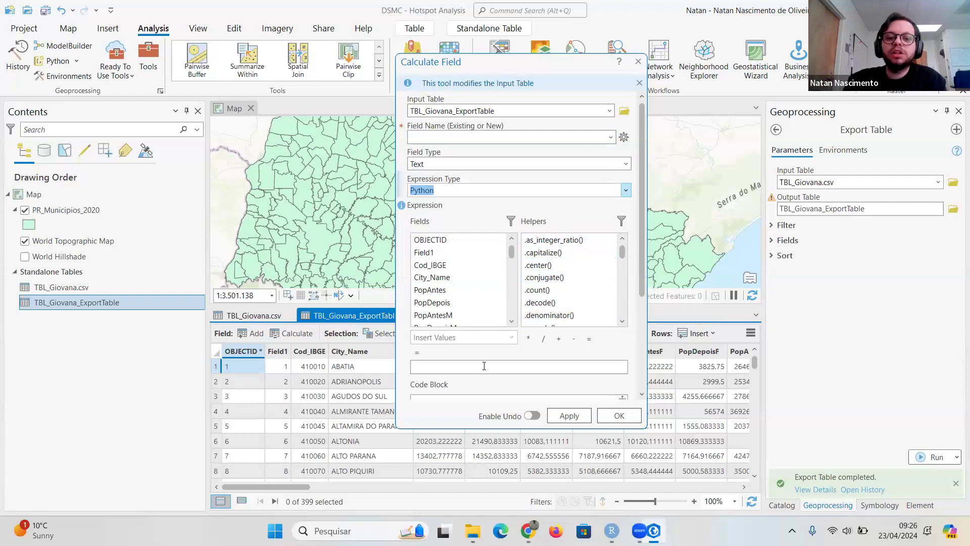
left_click_drag(519, 429, 511, 461)
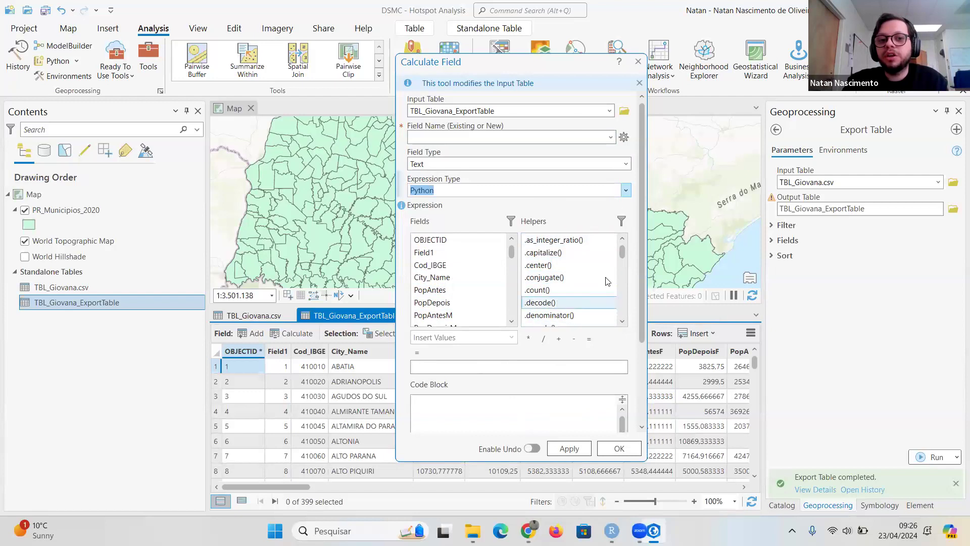
scroll(559, 280, "down", 10)
scroll(558, 280, "up", 10)
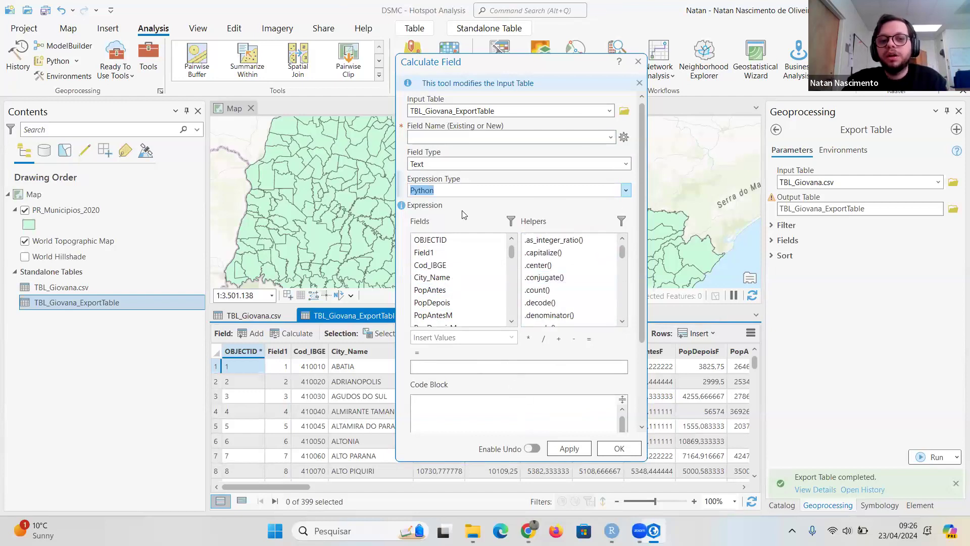
- Draft the expression !RTA_Overall! / !PopAntes! * 100000 in Calculate Field, and close the tool without applying it
left_click(480, 367)
scroll(460, 288, "down", 5)
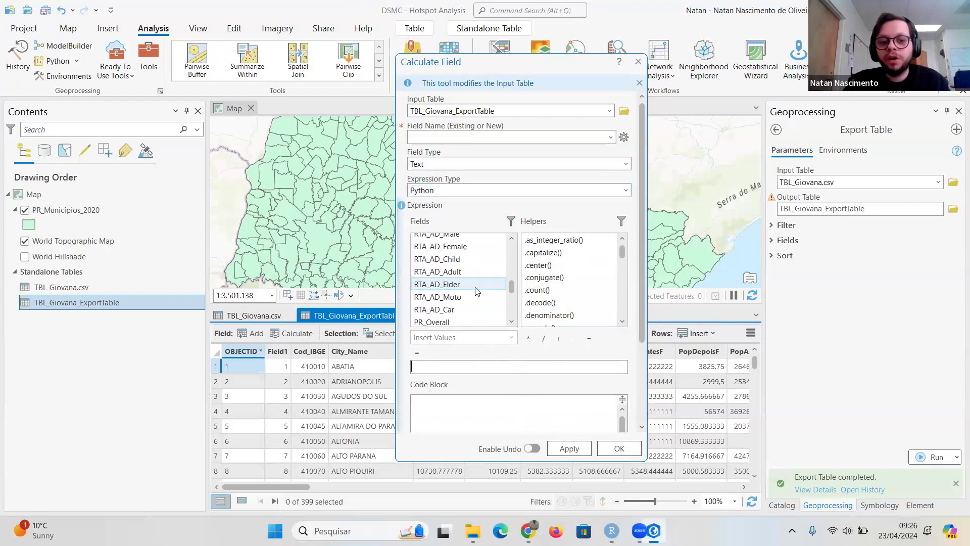
scroll(510, 247, "up", 2)
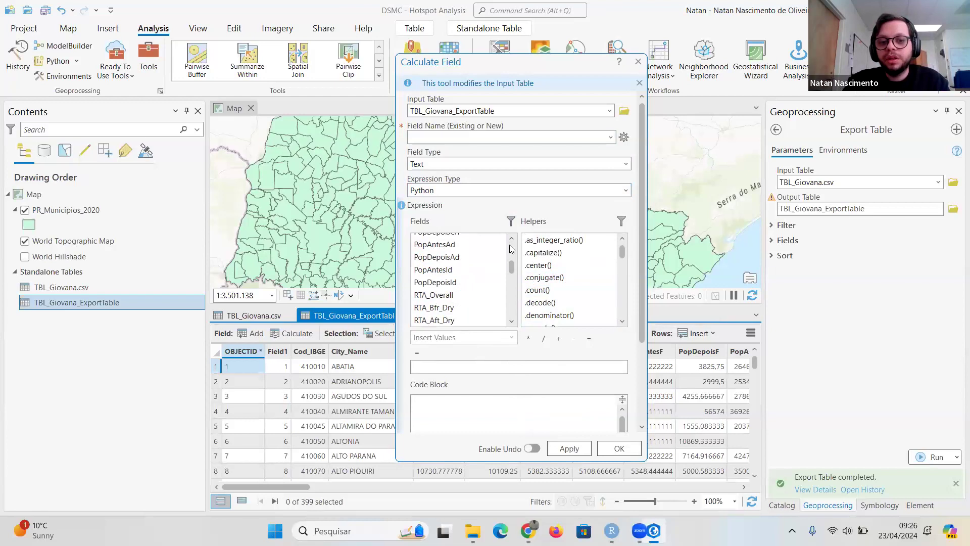
double_click(471, 297)
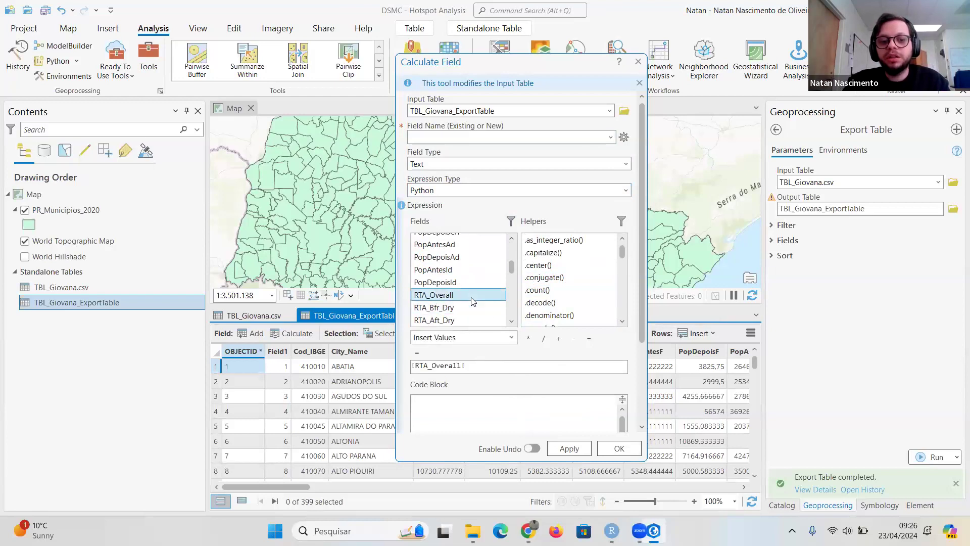
left_click(476, 365)
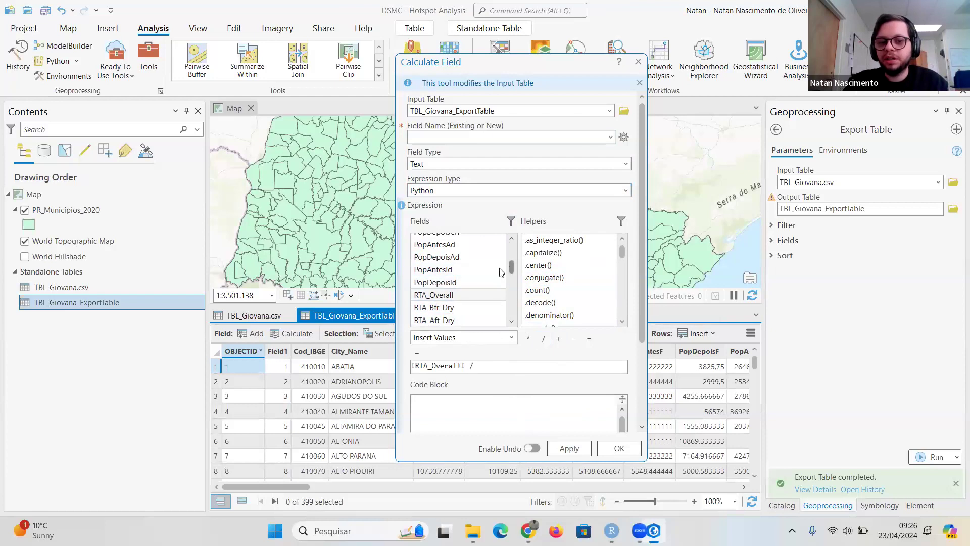
scroll(468, 275, "up", 5)
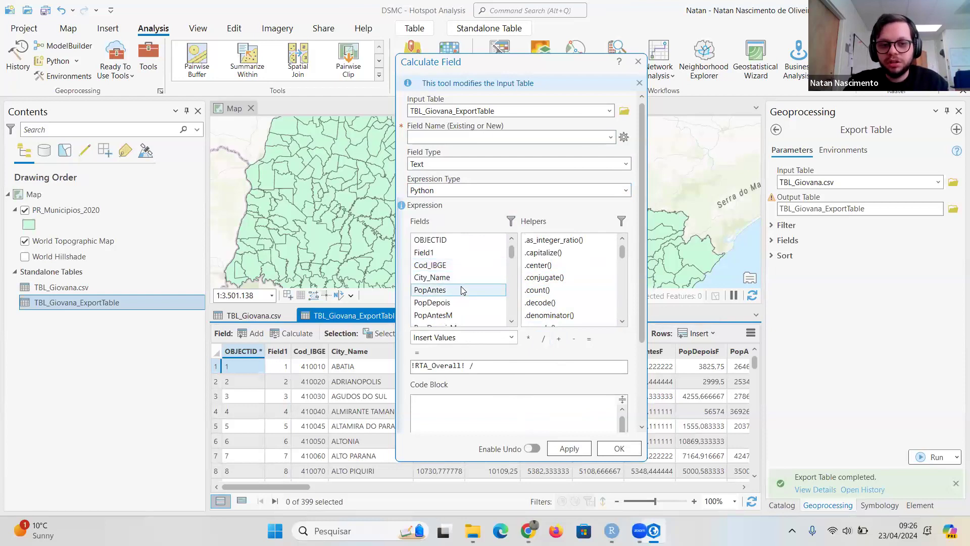
double_click(470, 291)
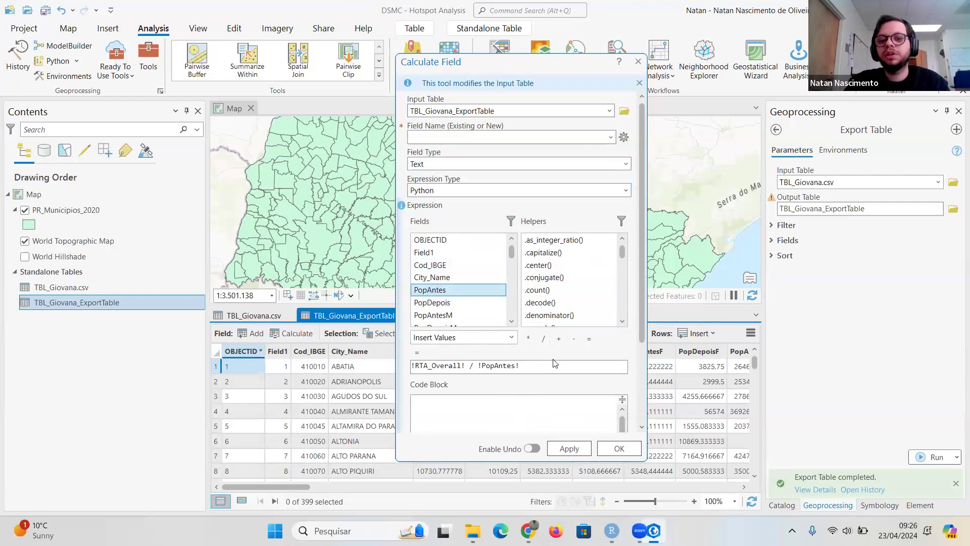
left_click(528, 338)
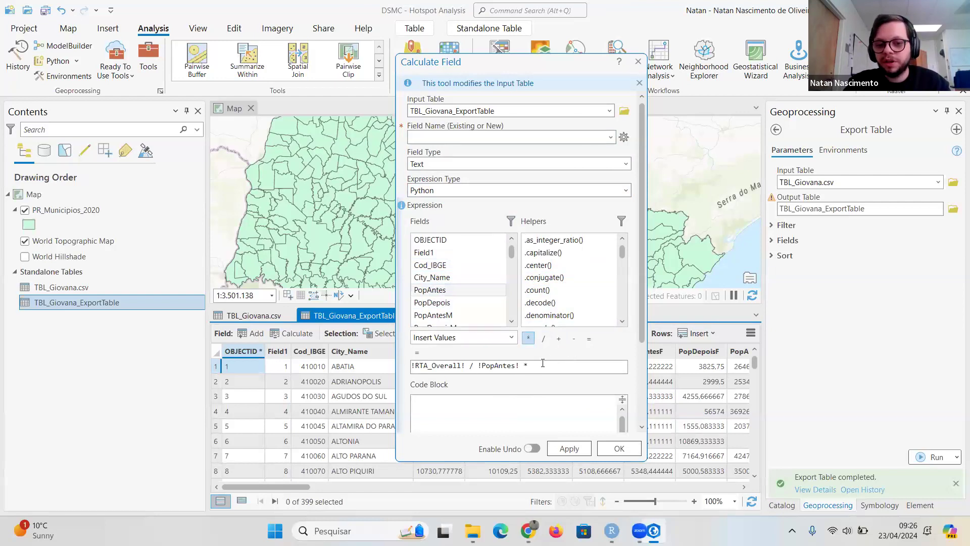
type("100")
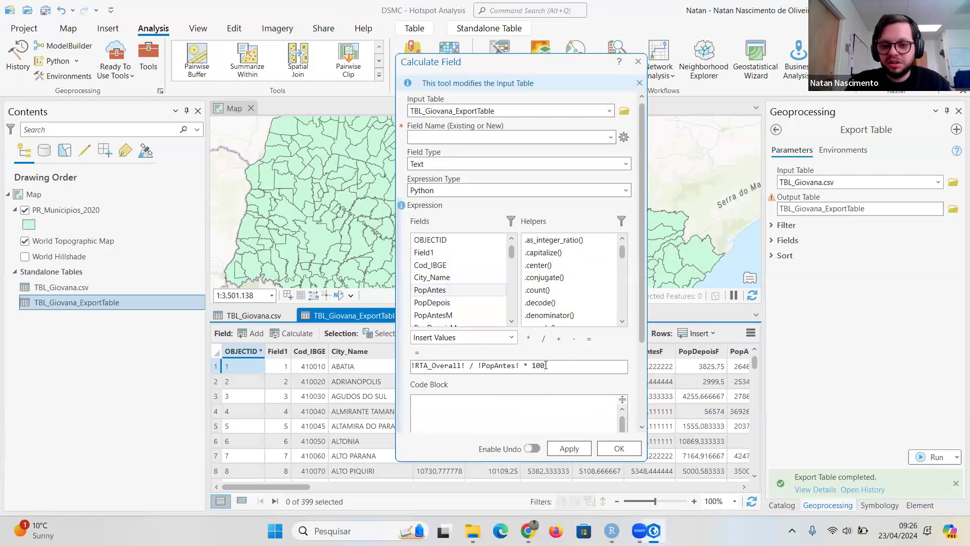
type("000")
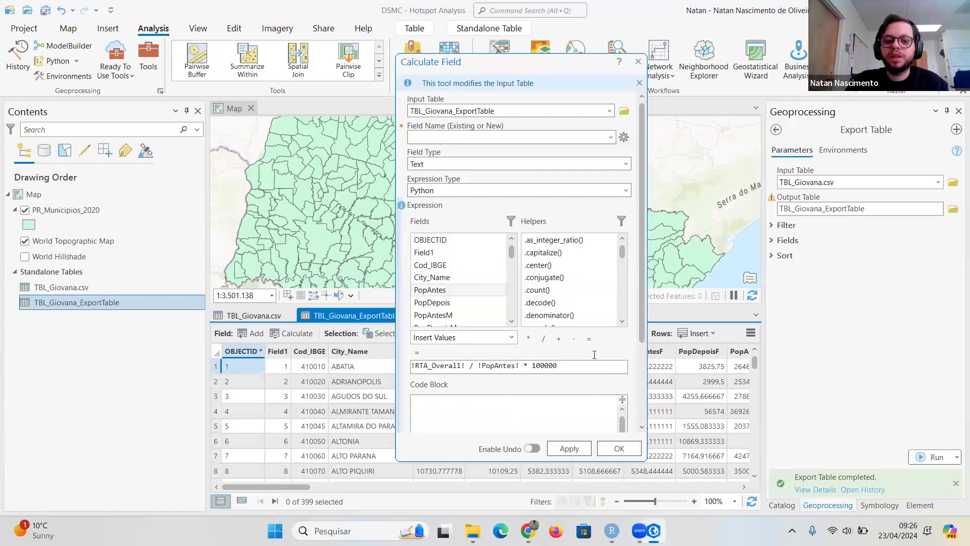
scroll(596, 359, "down", 3)
left_click(621, 456)
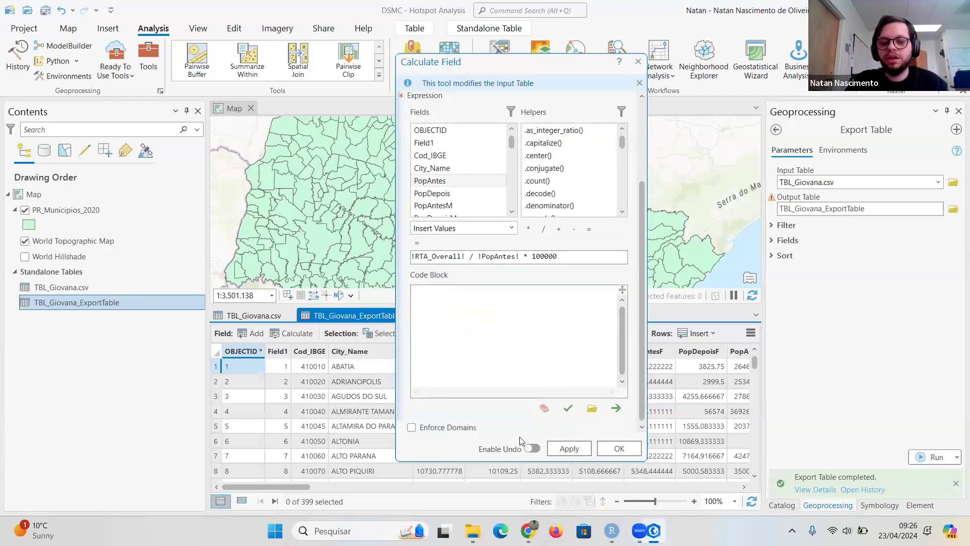
scroll(560, 284, "up", 3)
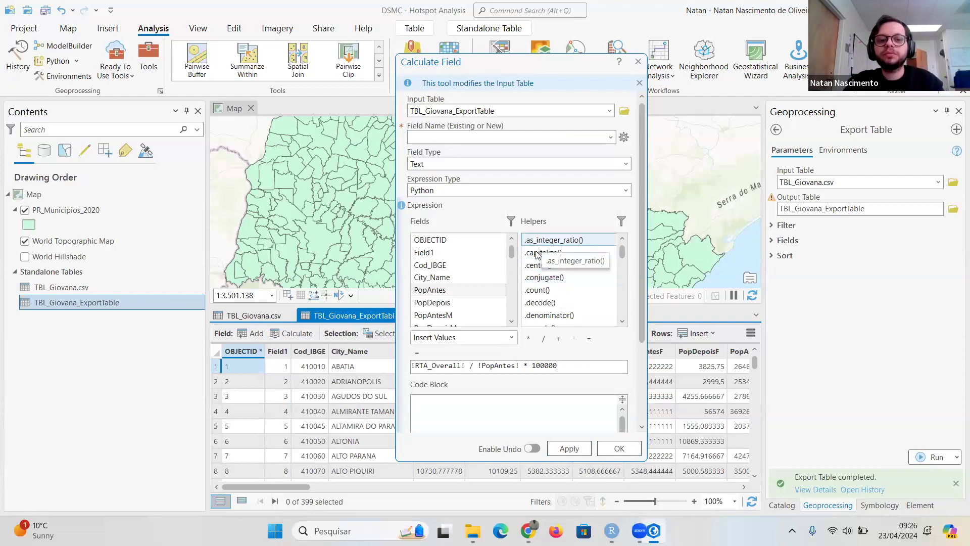
left_click(638, 62)
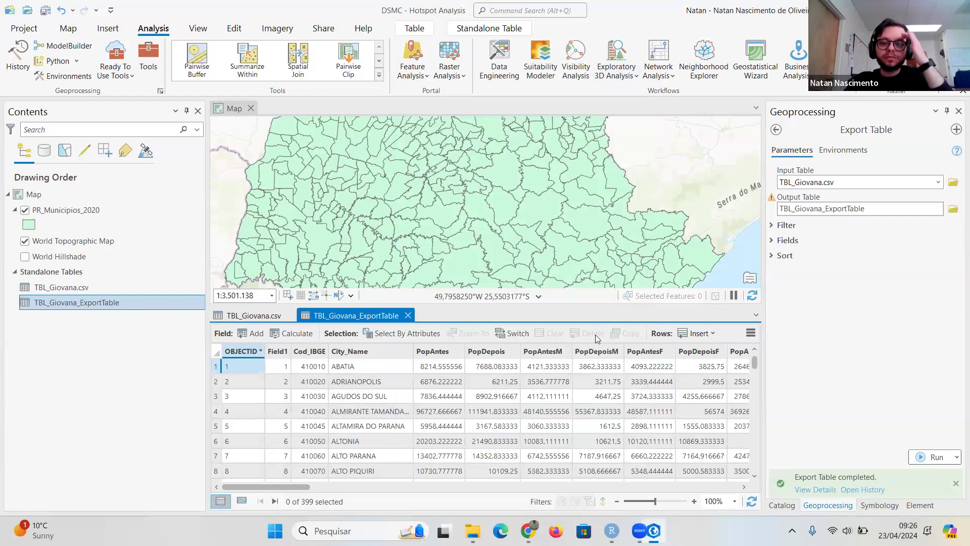
- Close the open TBL_Giovana_ExportTable and TBL_Giovana.csv table views
left_click(407, 315)
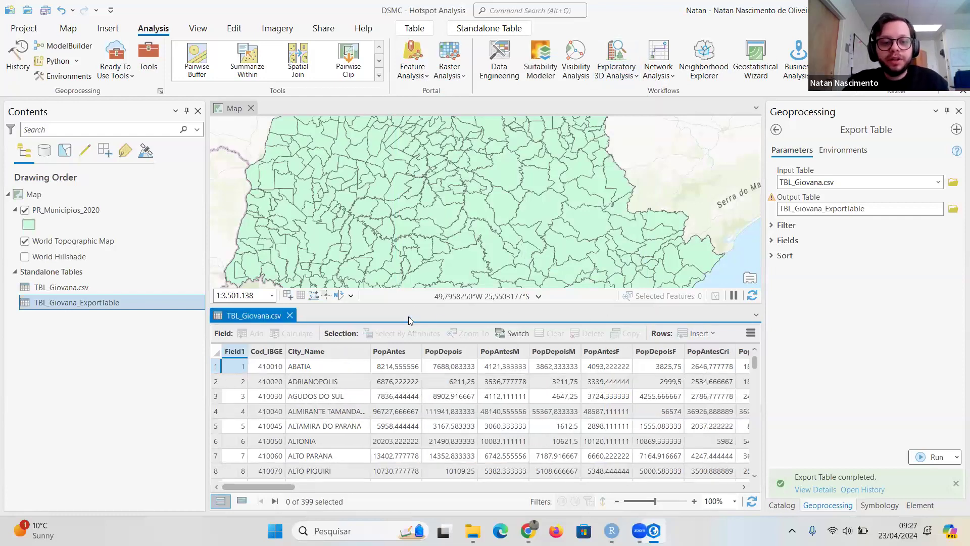
left_click(289, 316)
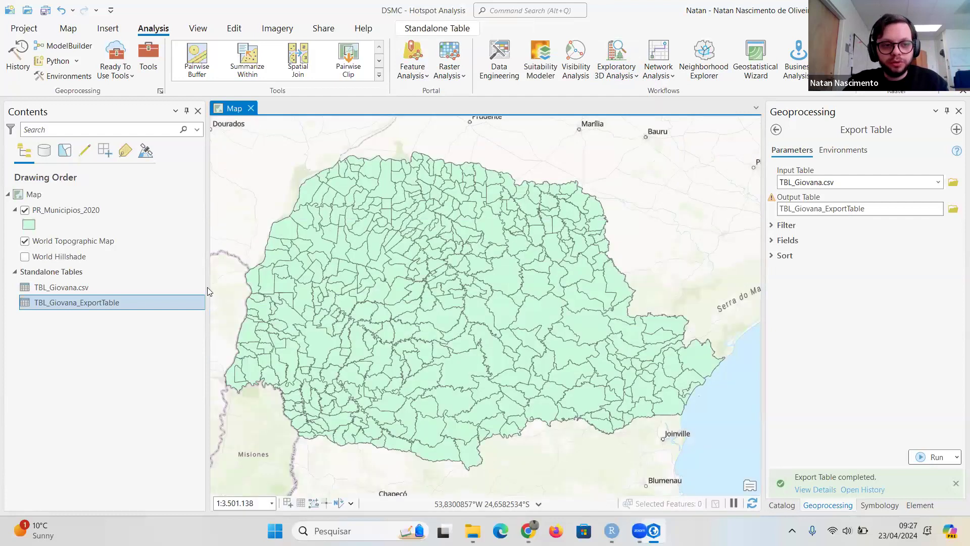
- Start an Add Join on the PR_Municipios_2020 layer with CD_MUN as the input field
left_click(117, 210)
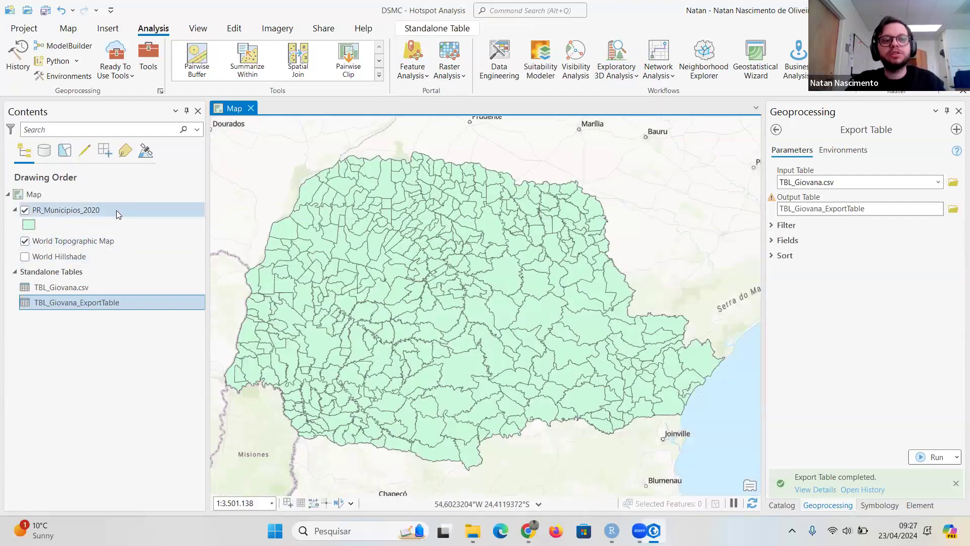
left_click(56, 210)
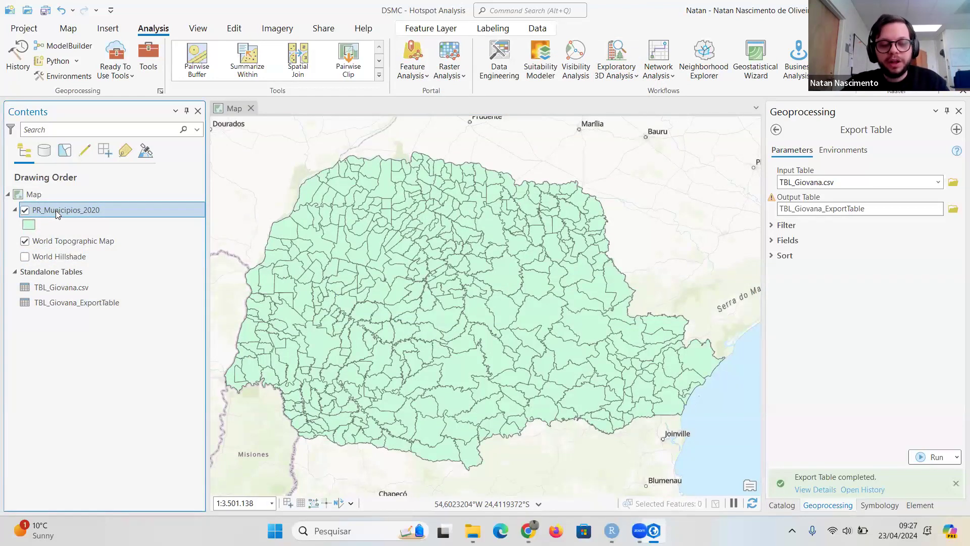
right_click(55, 210)
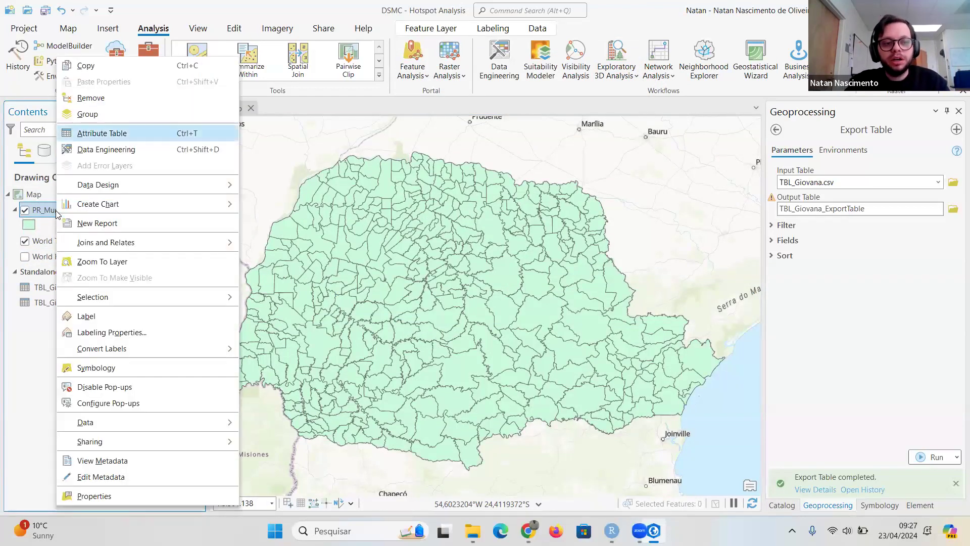
mouse_move(99, 247)
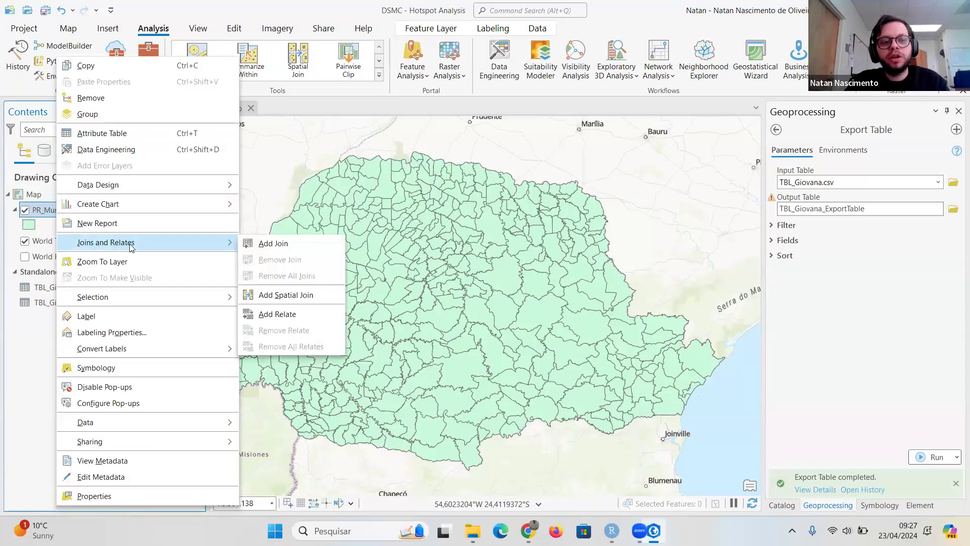
left_click(276, 245)
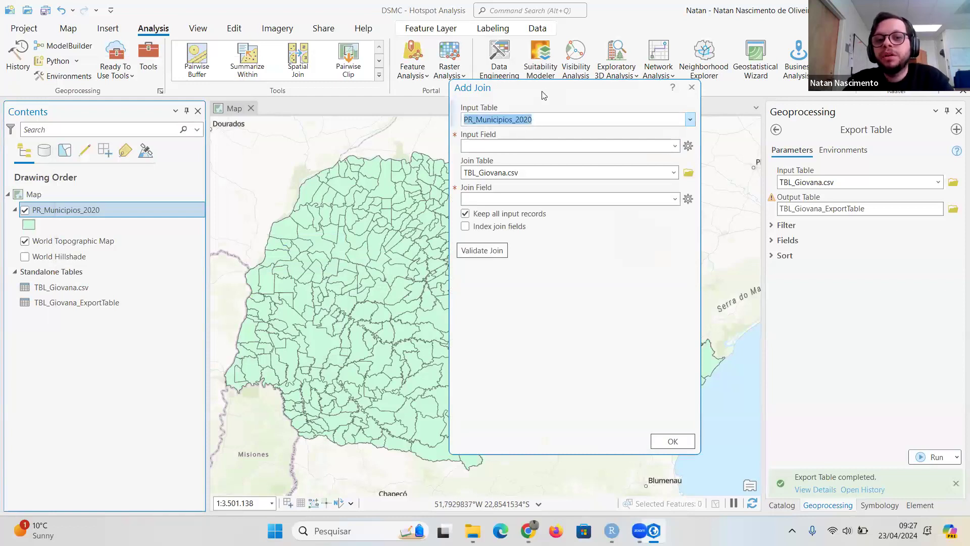
left_click_drag(528, 91, 378, 96)
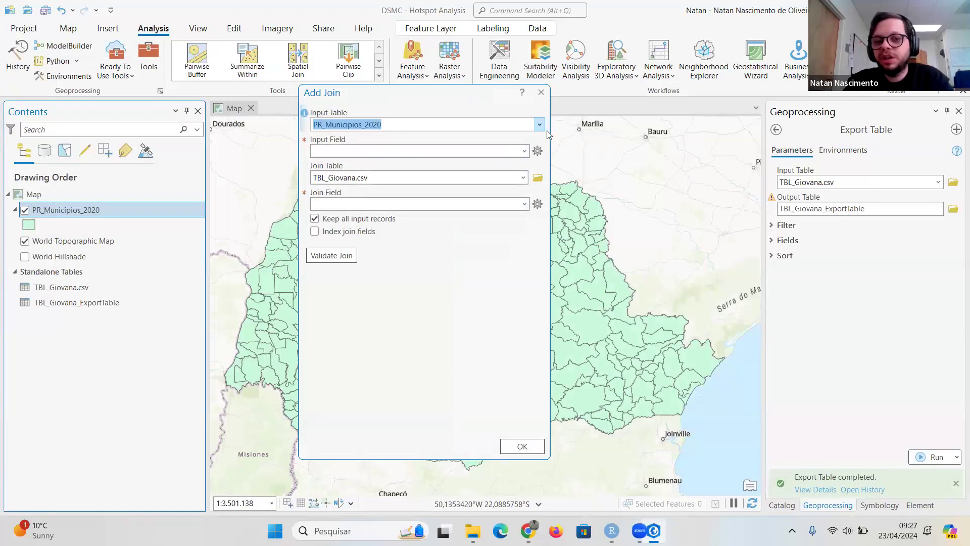
left_click(524, 151)
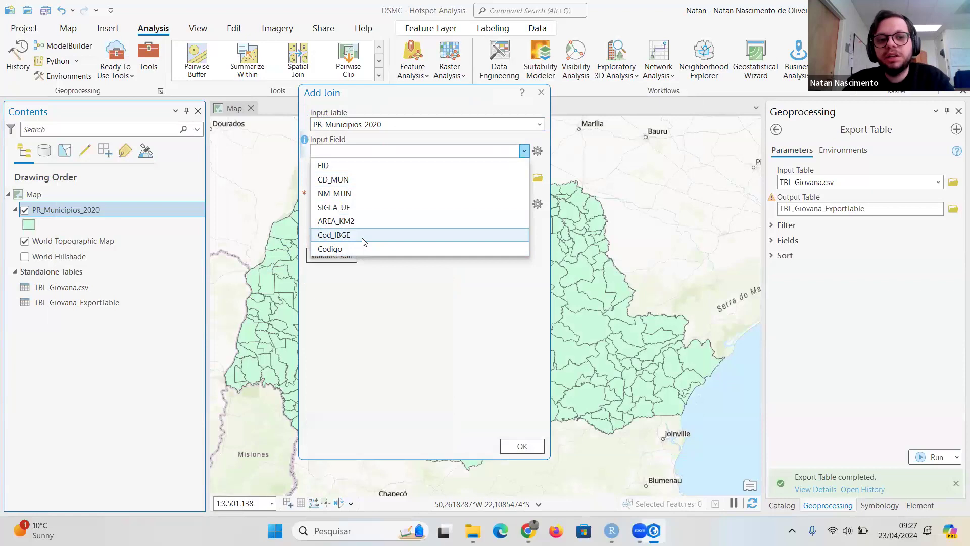
left_click(342, 179)
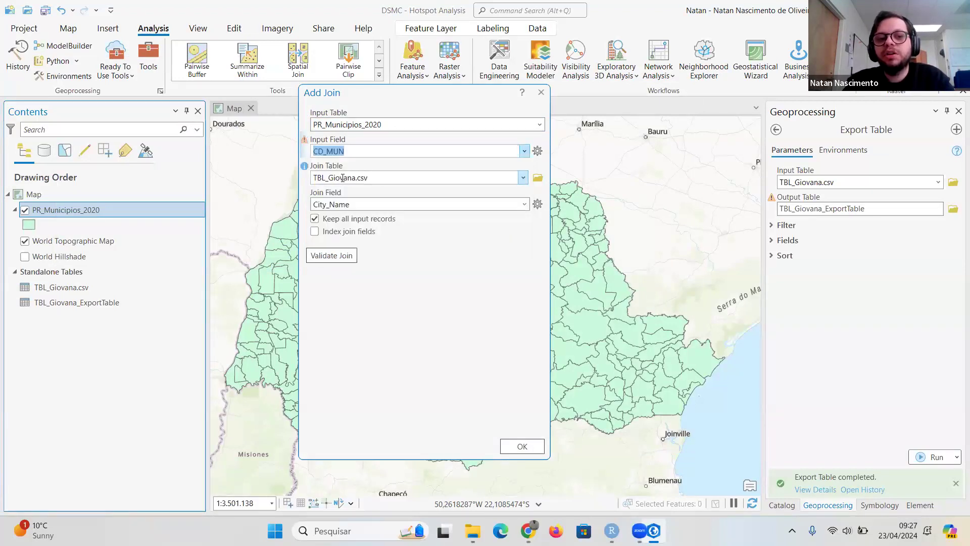
- Set the join table to TBL_Giovana_ExportTable and the join field to Cod_IBGE
left_click(523, 177)
left_click(468, 204)
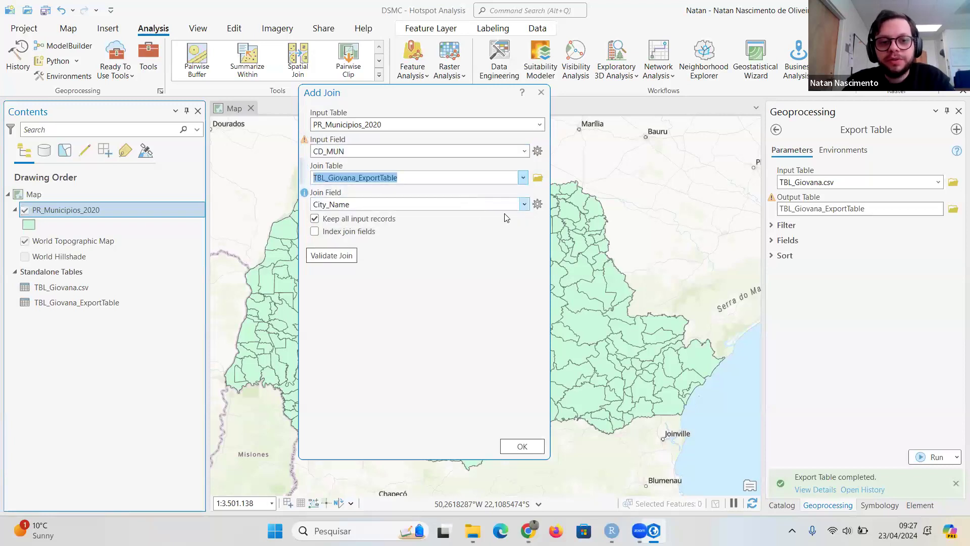
left_click(524, 204)
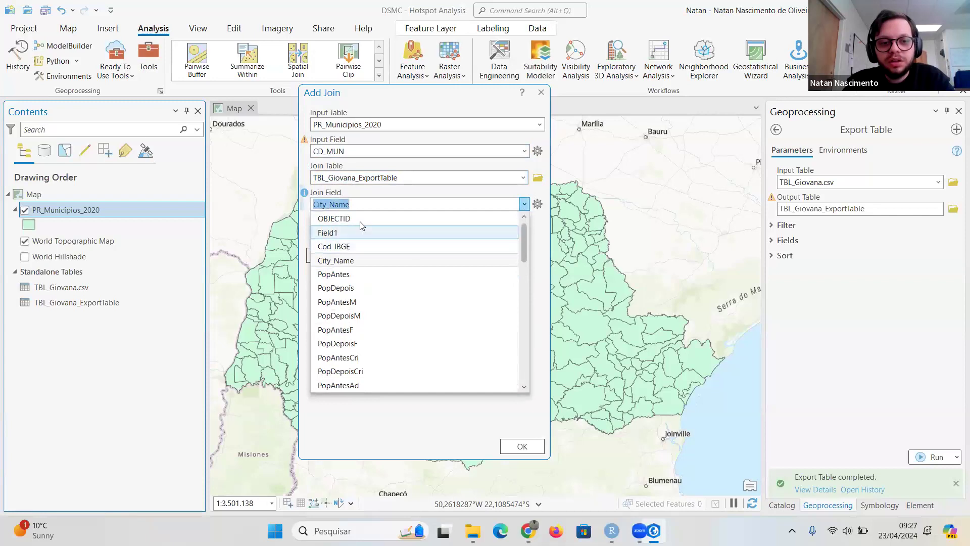
left_click(365, 248)
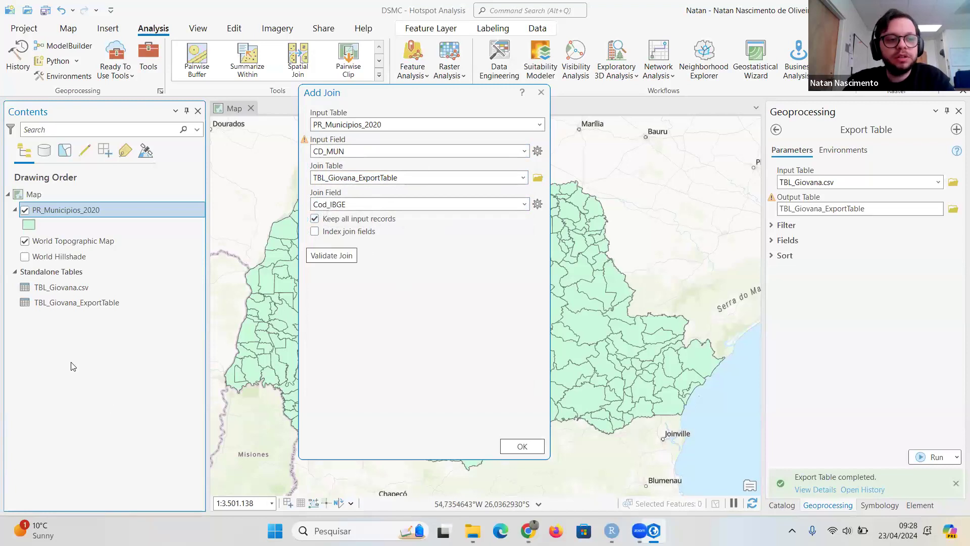
- Open the attribute table of PR_Municipios_2020 and compare its municipality code fields with the join settings
right_click(68, 210)
left_click(195, 133)
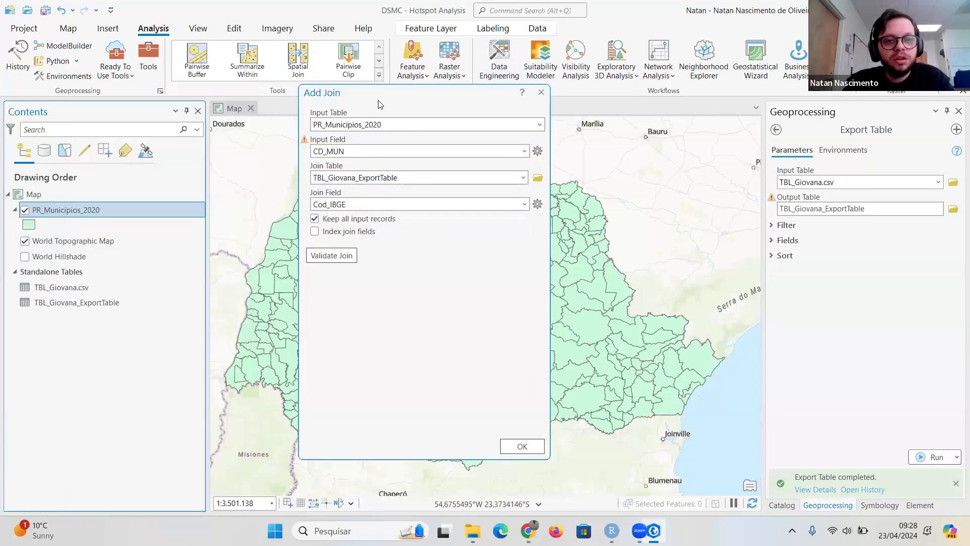
left_click_drag(402, 100, 85, 109)
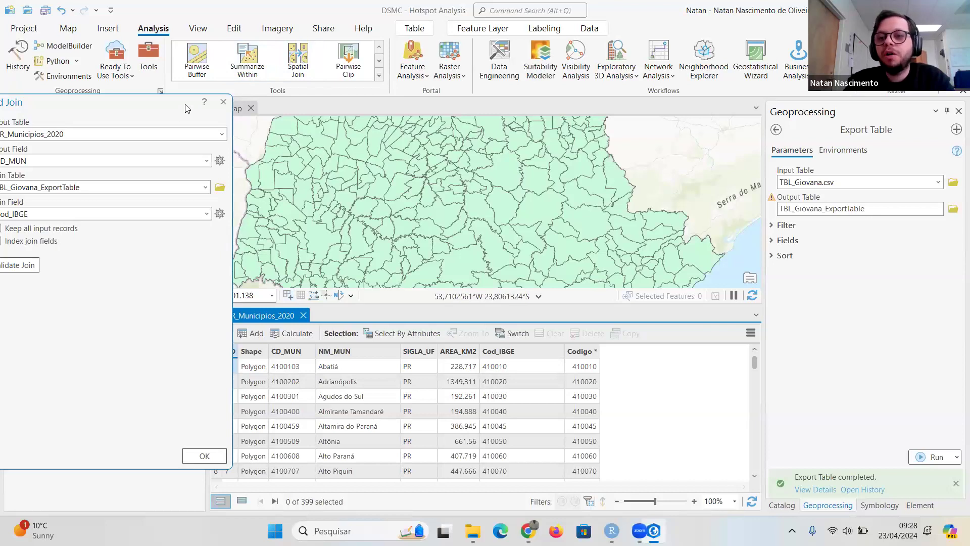
left_click_drag(187, 109, 526, 106)
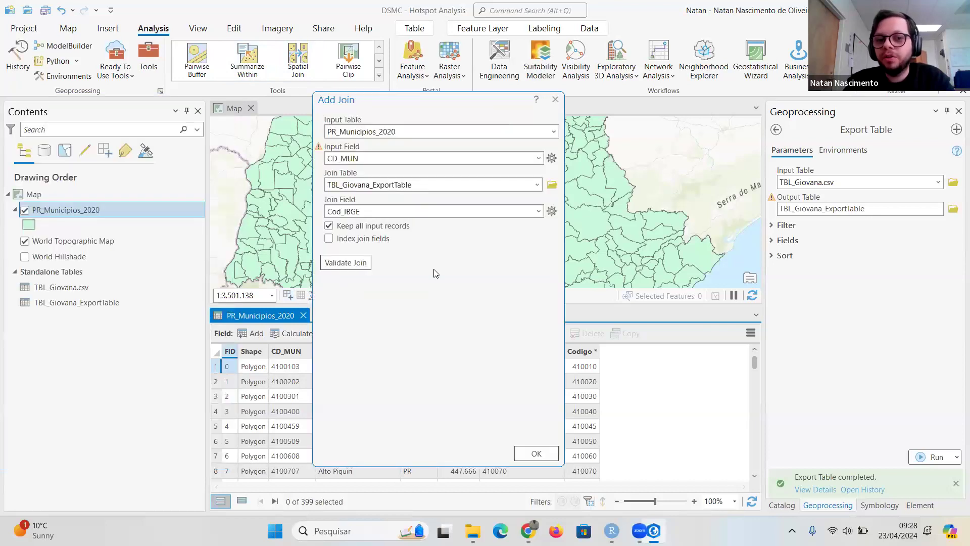
- Validate the join between CD_MUN and Cod_IBGE, read the match and record count messages, and close the report
left_click(355, 264)
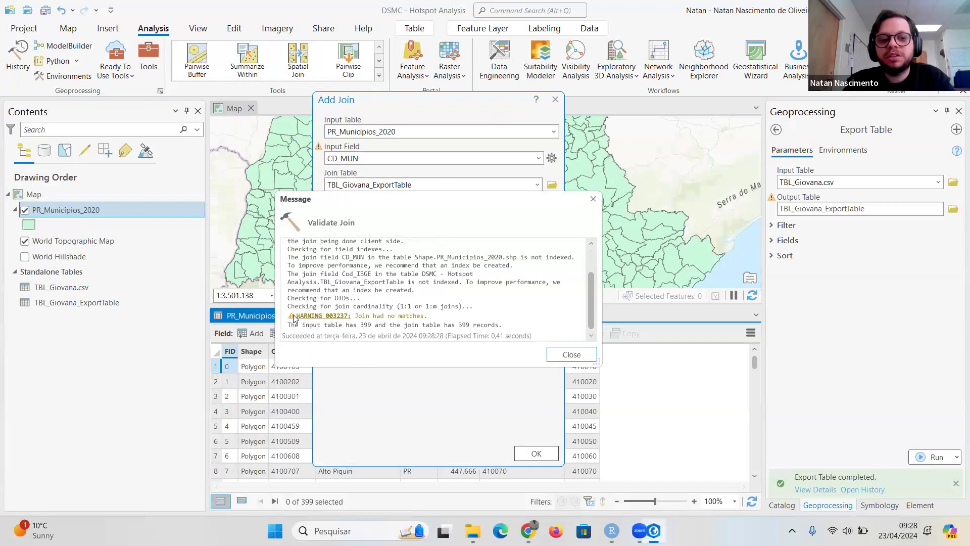
left_click_drag(288, 316, 433, 317)
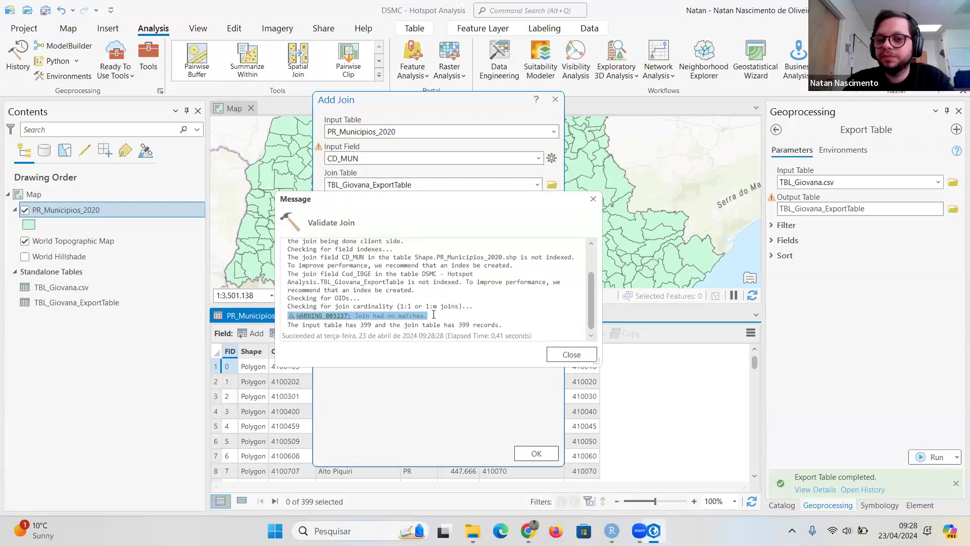
left_click(434, 314)
left_click_drag(293, 327, 504, 326)
left_click(540, 327)
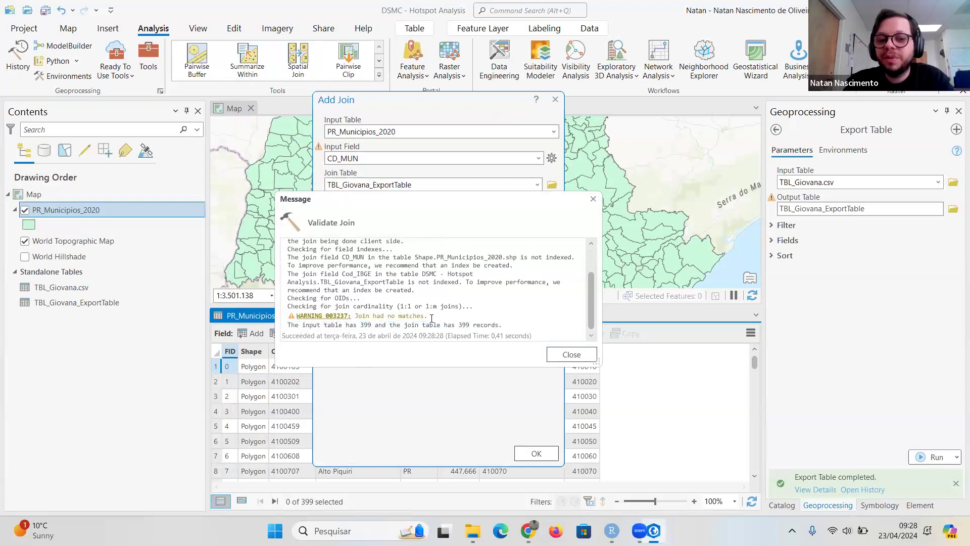
left_click(566, 353)
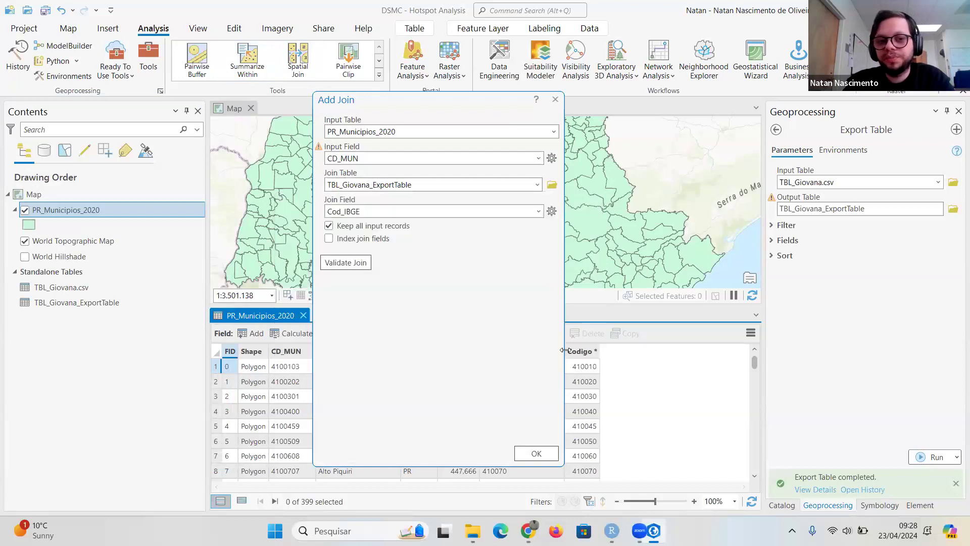
- Change the join's input field to Codigo, validate the join again, and check the matching message
left_click(538, 158)
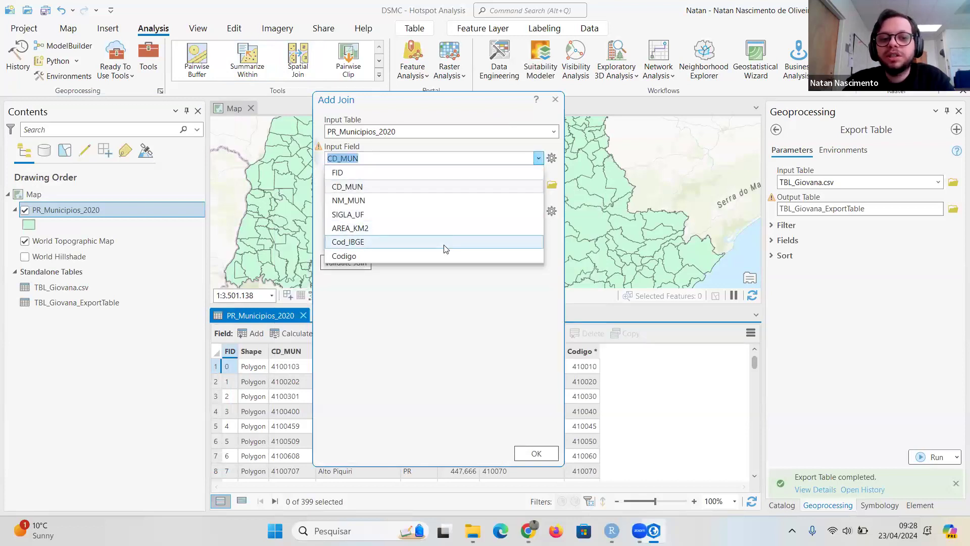
left_click(434, 256)
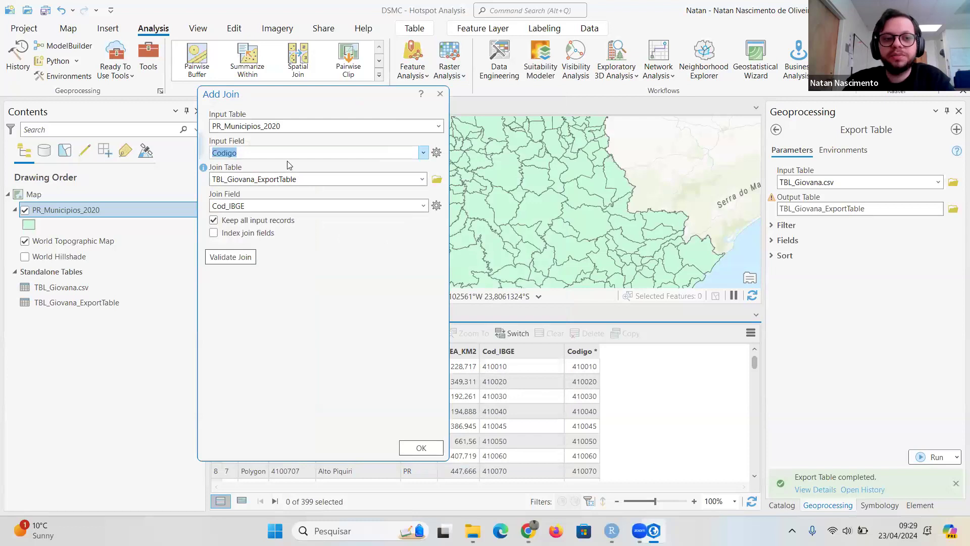
left_click(244, 258)
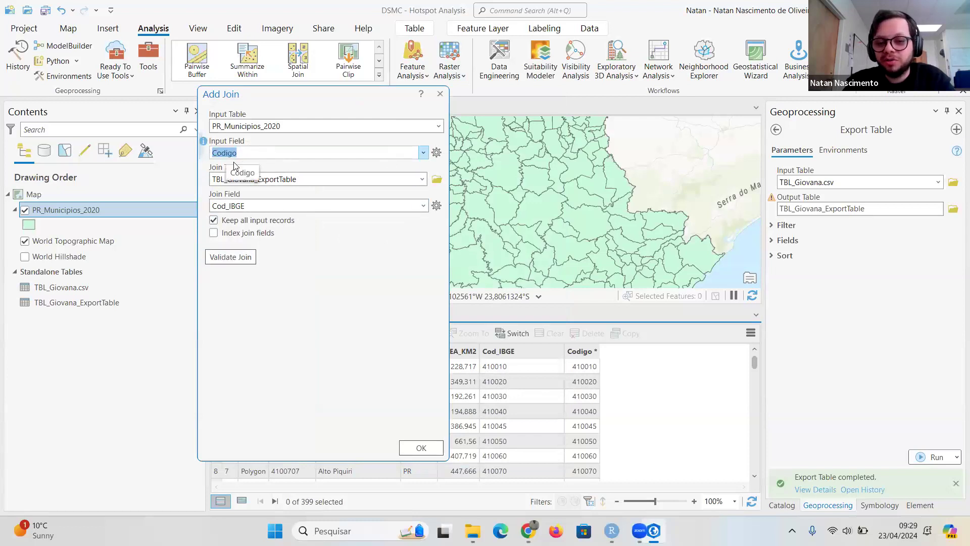
left_click(236, 259)
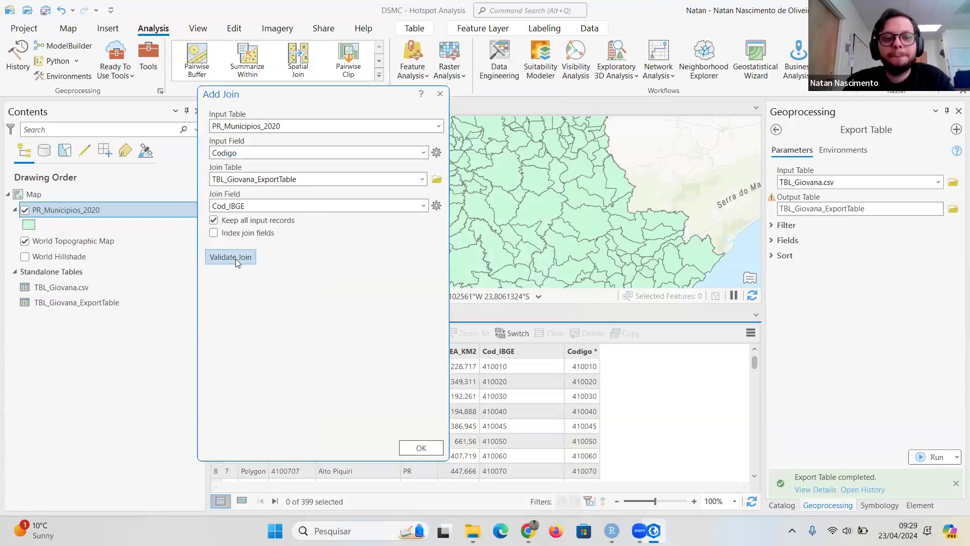
scroll(293, 296, "down", 2)
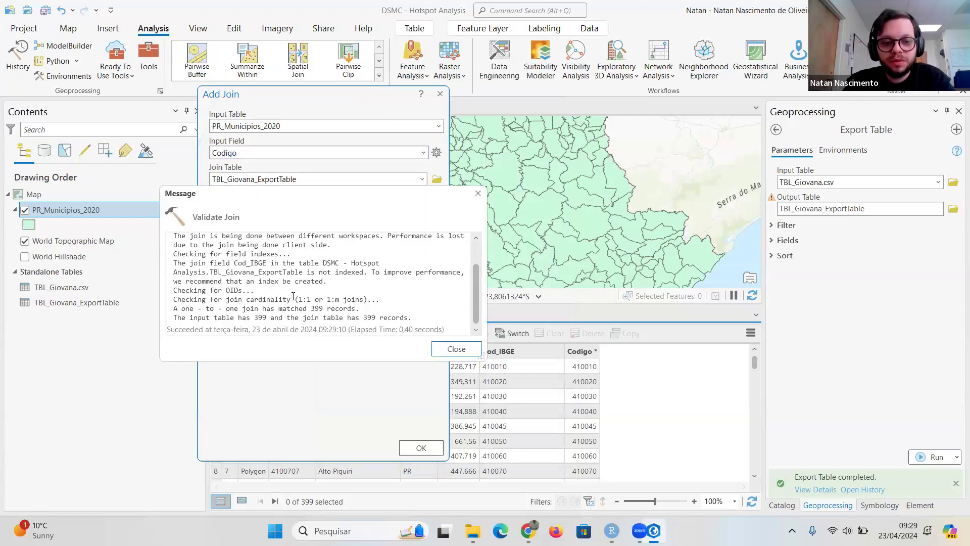
left_click_drag(193, 313, 367, 306)
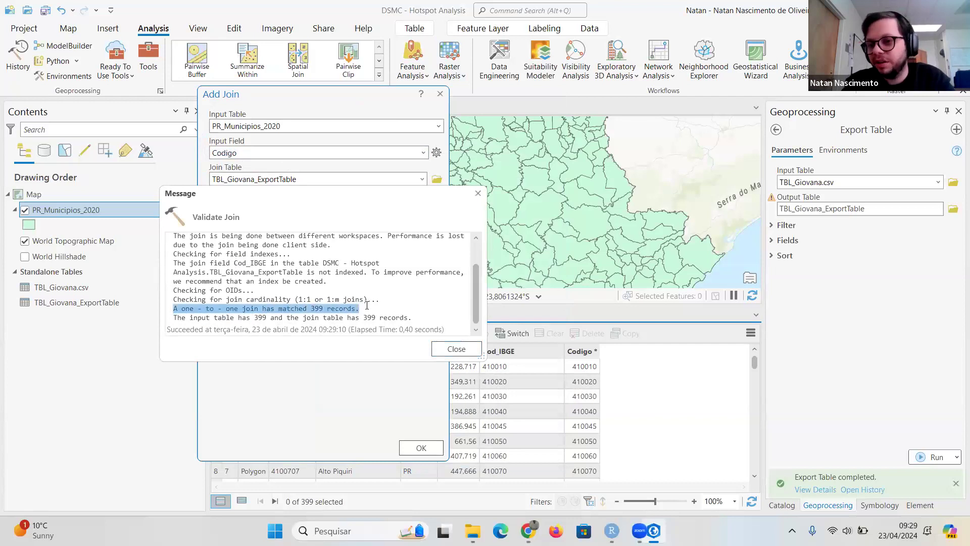
left_click(455, 349)
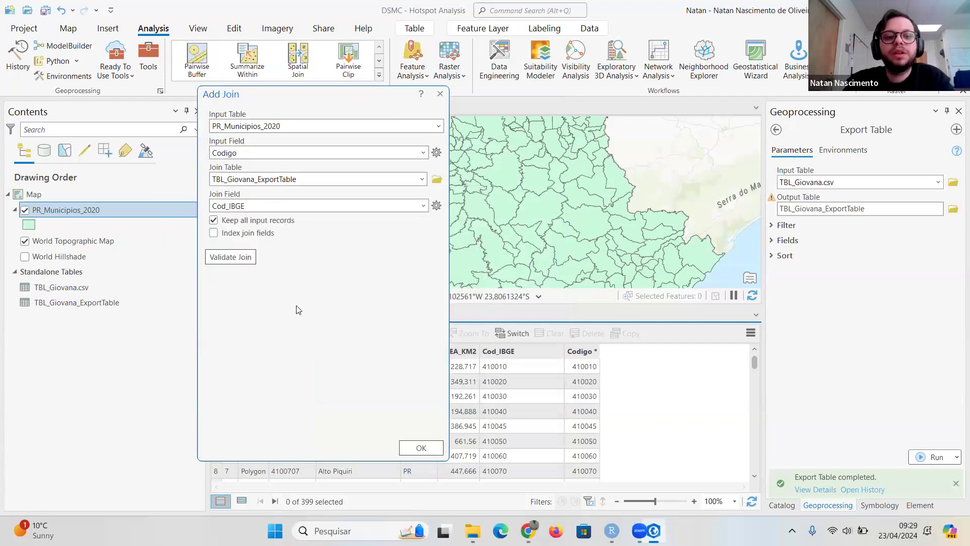
- Apply the join, review the joined columns in the PR_Municipios_2020 attribute table, and close the table
left_click(422, 449)
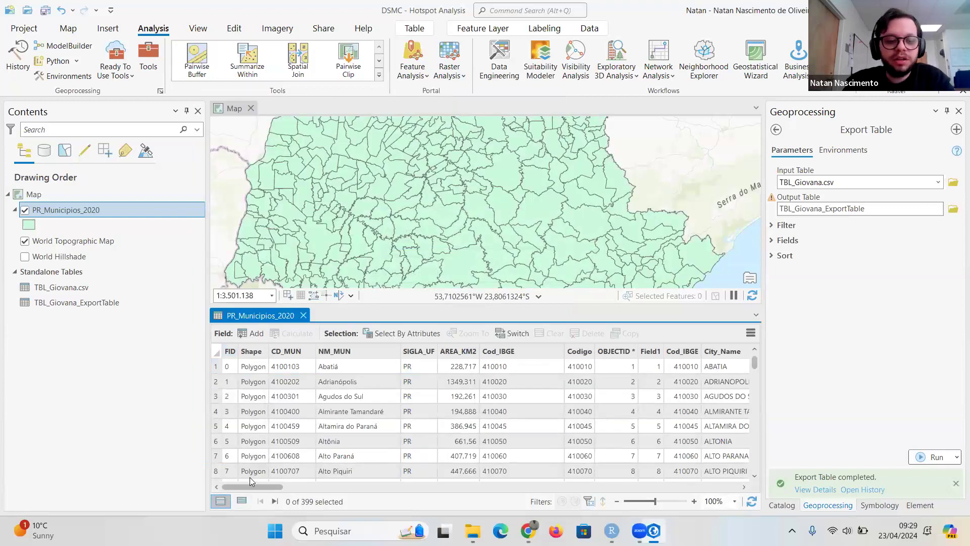
mouse_move(254, 487)
left_mouse_down()
mouse_move(327, 496)
mouse_move(399, 484)
mouse_move(715, 480)
mouse_move(336, 474)
mouse_move(230, 486)
left_mouse_up()
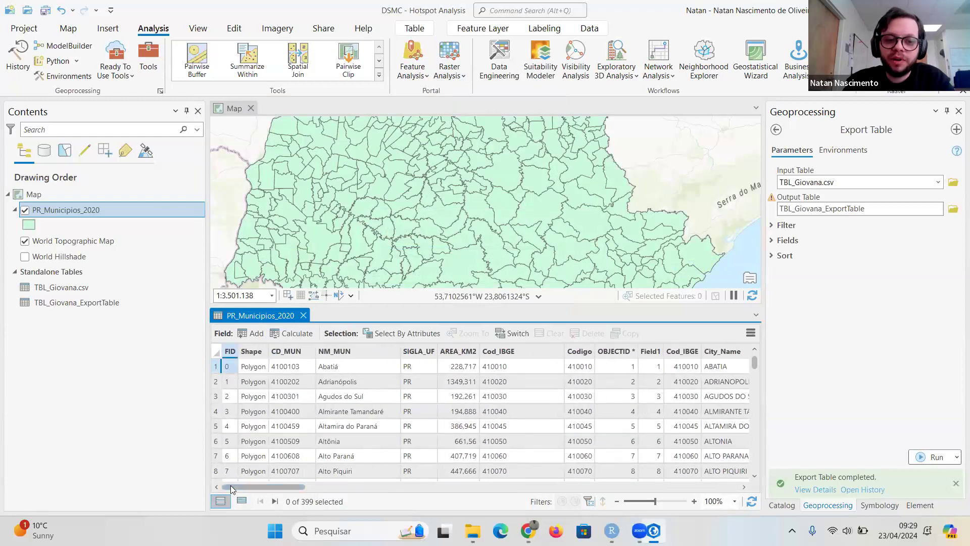
left_click(303, 316)
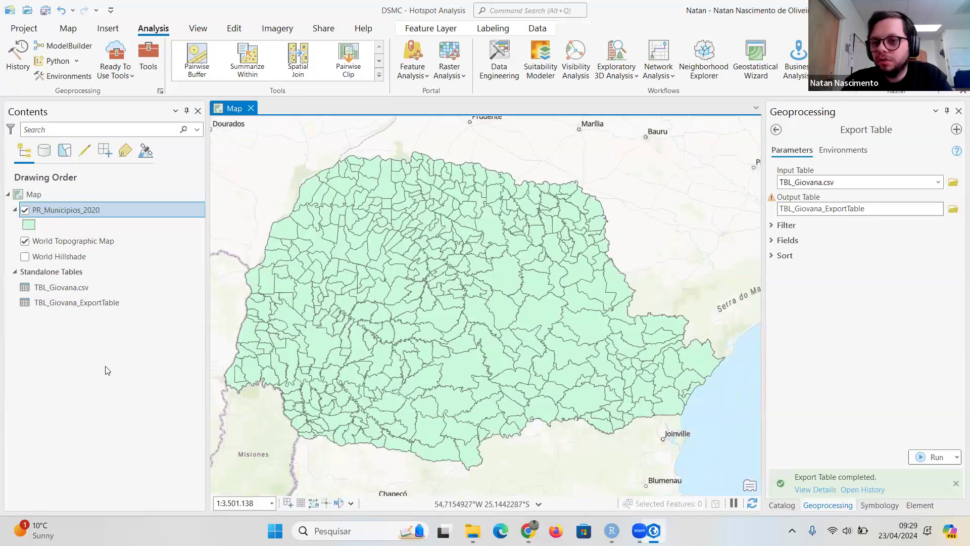
right_click(83, 209)
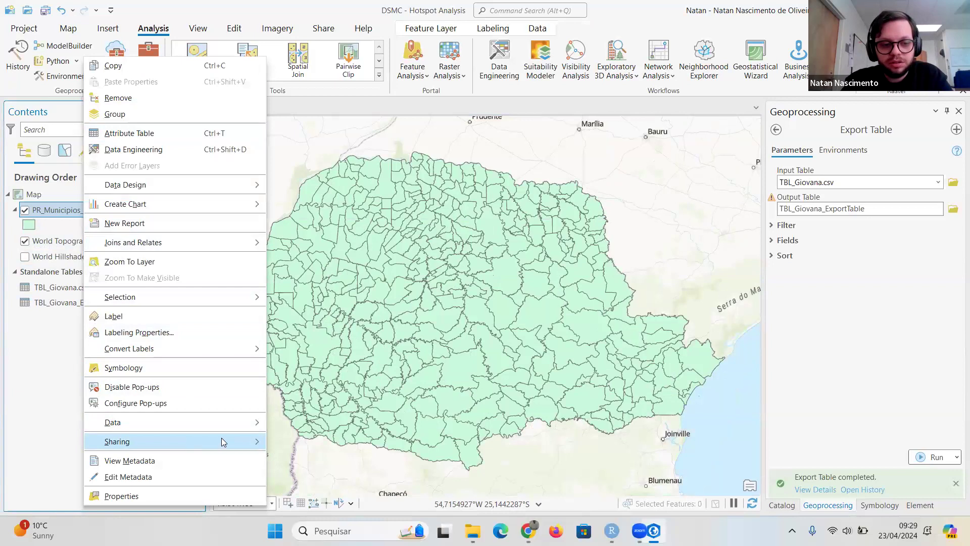
mouse_move(221, 438)
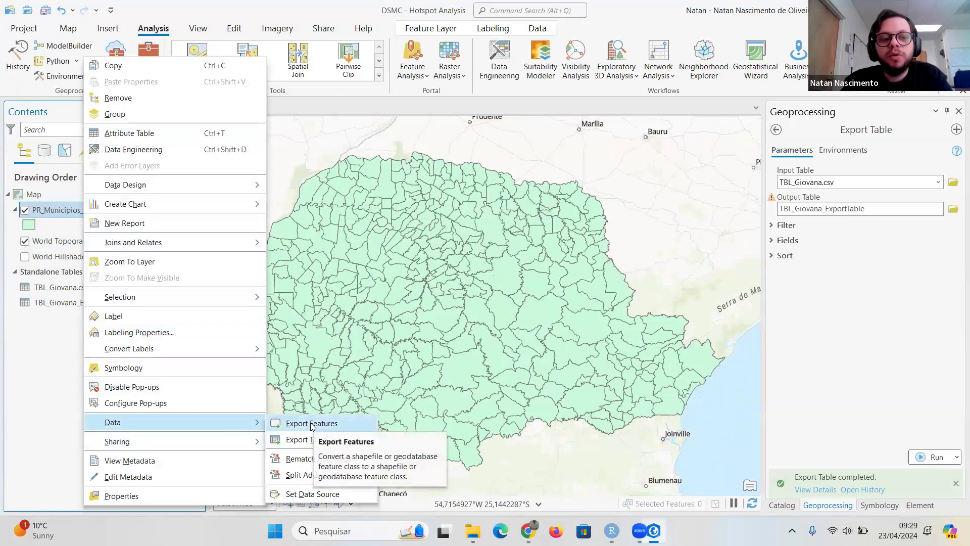
left_click(26, 379)
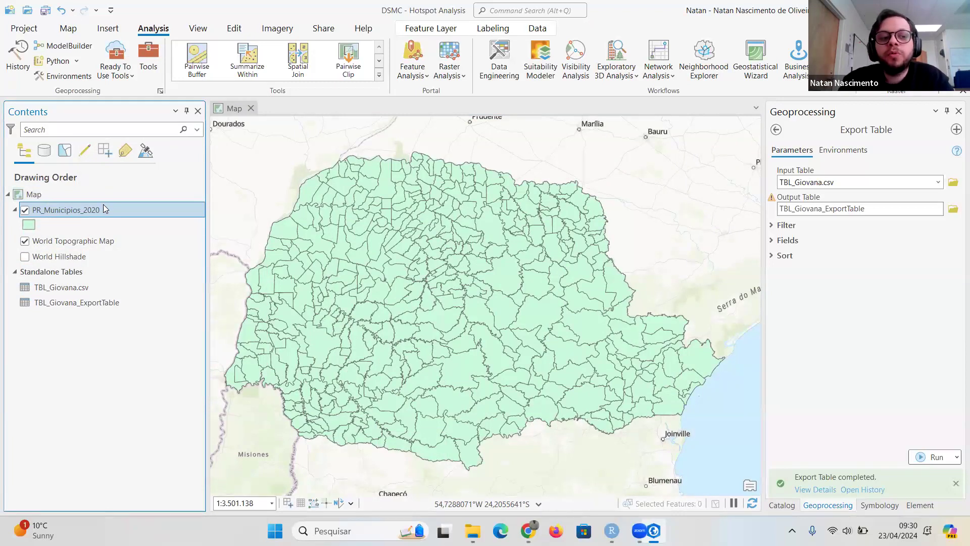
right_click(92, 213)
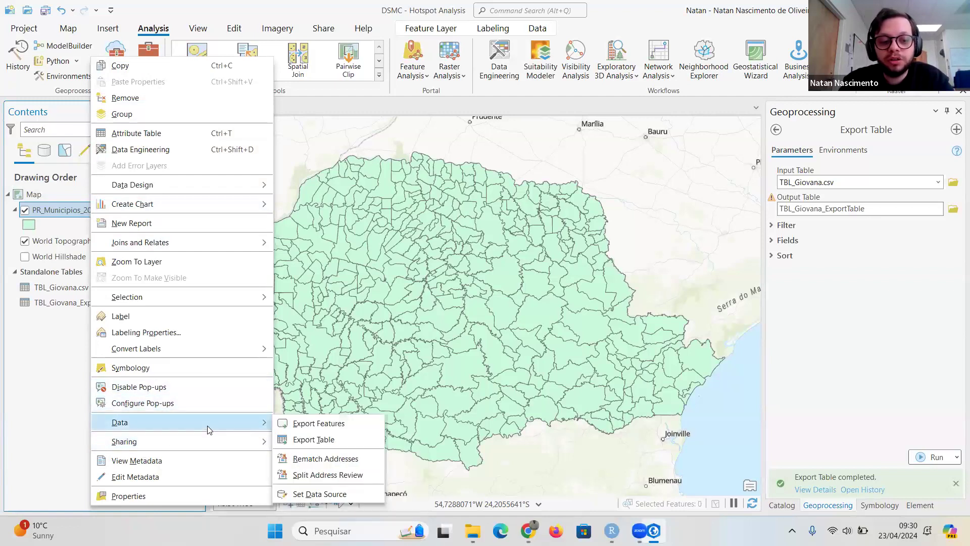
left_click(318, 423)
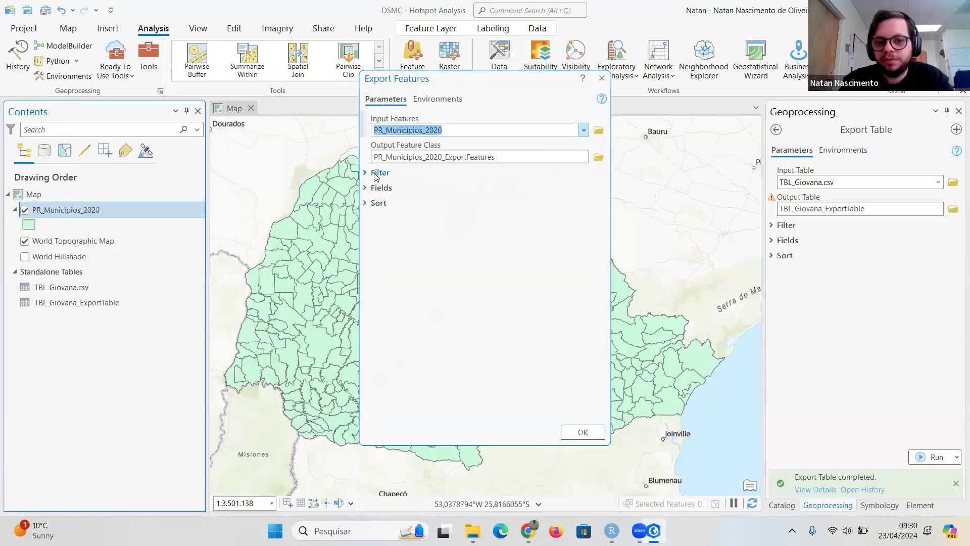
left_click(602, 80)
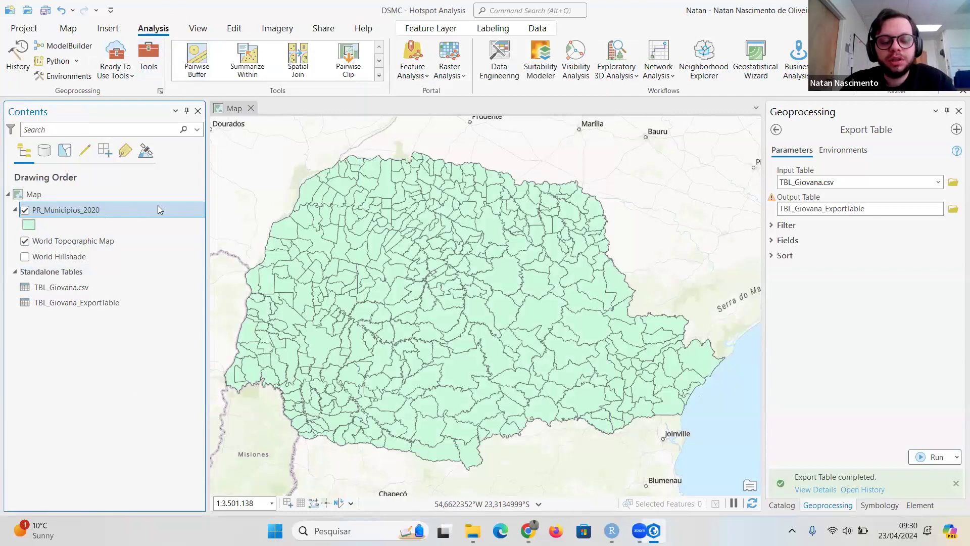
- Open the symbology settings of PR_Municipios_2020 and symbolize the layer with Graduated Colors
right_click(49, 214)
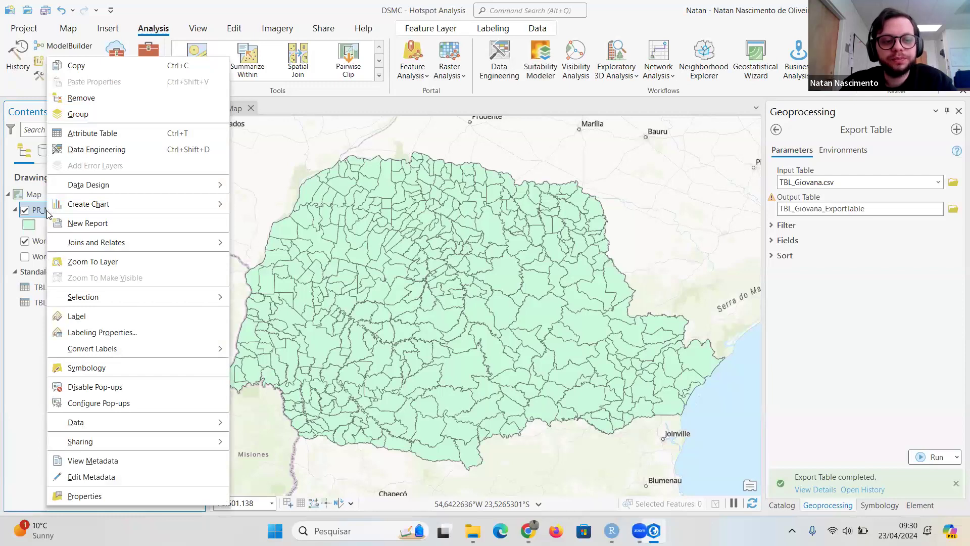
left_click(99, 371)
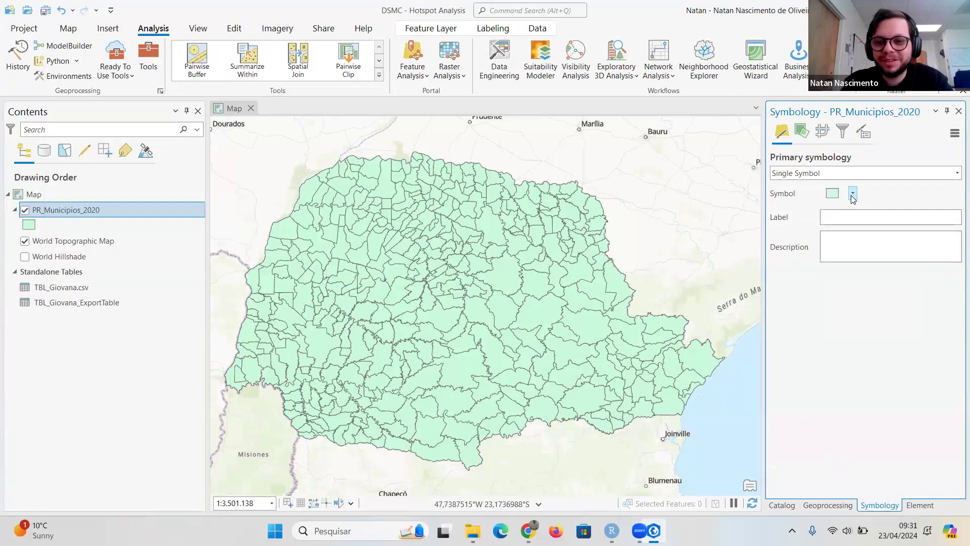
left_click(957, 174)
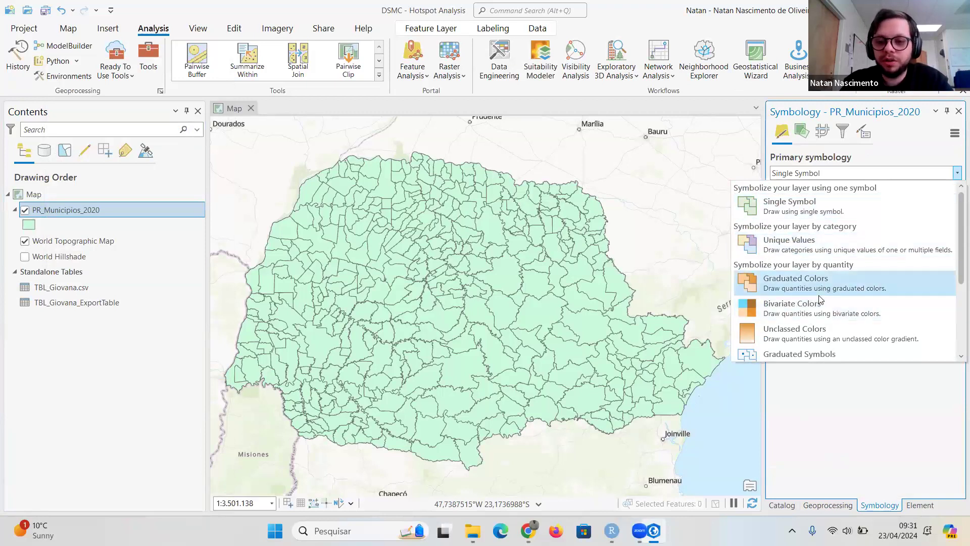
scroll(818, 295, "down", 3)
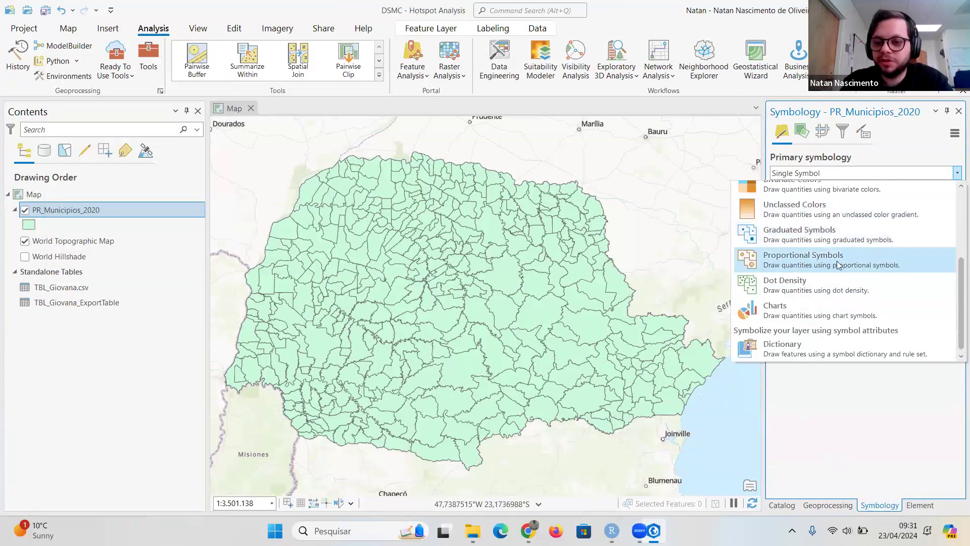
scroll(804, 311, "up", 3)
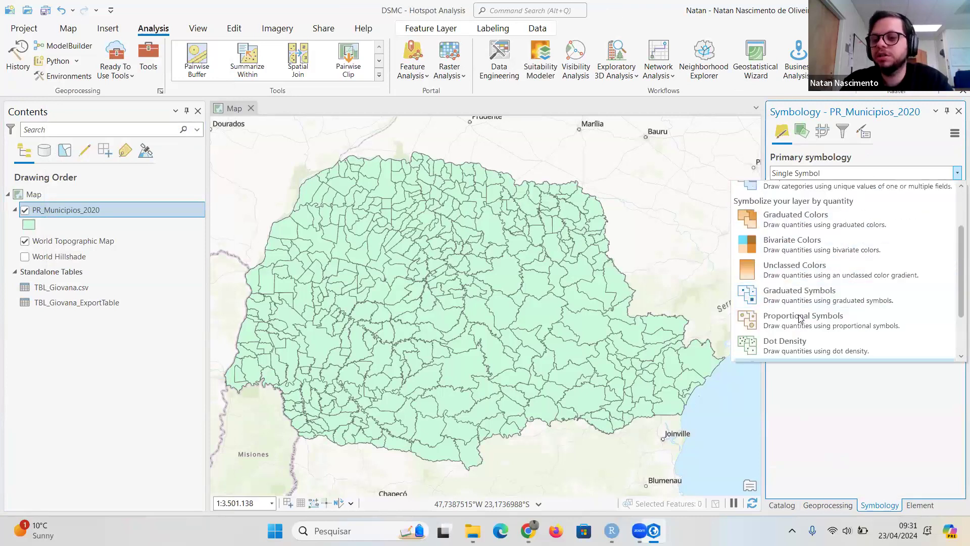
scroll(801, 318, "down", 3)
scroll(801, 318, "up", 3)
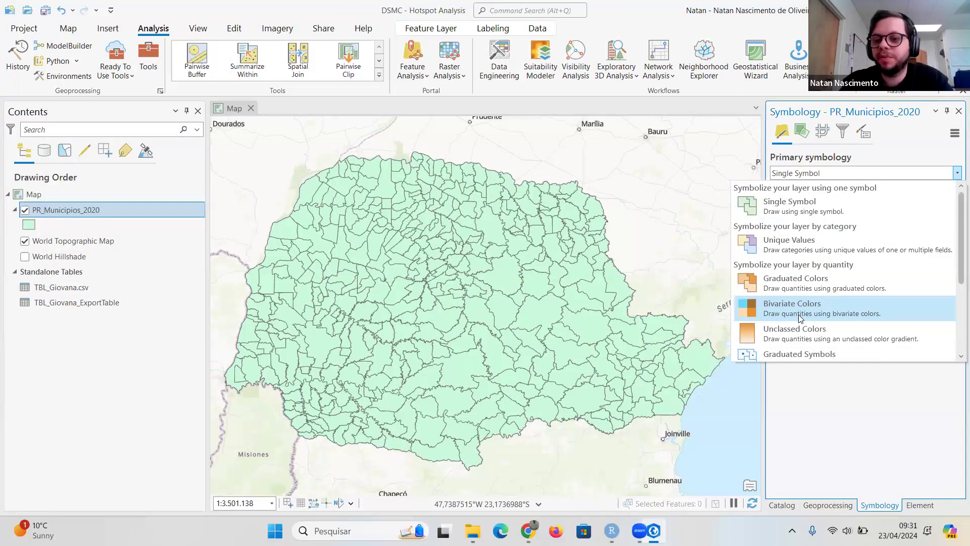
left_click(790, 286)
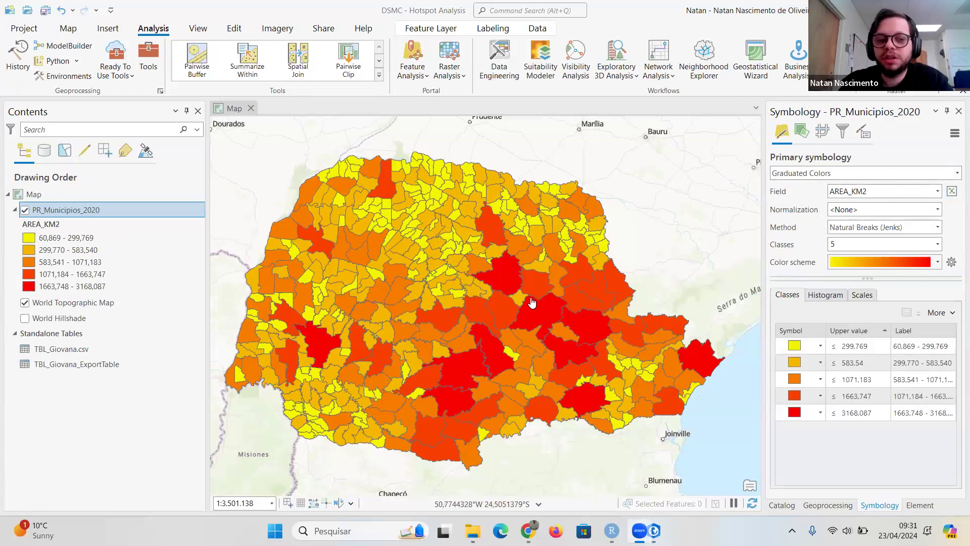
- Set PR_Overall as the field that drives the municipalities' graduated colors
left_click(938, 192)
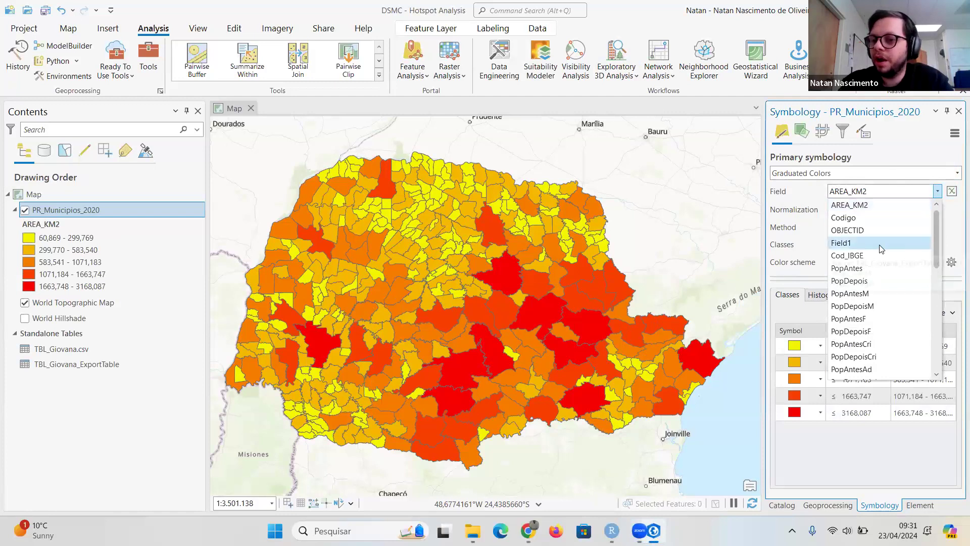
left_click_drag(936, 222, 931, 339)
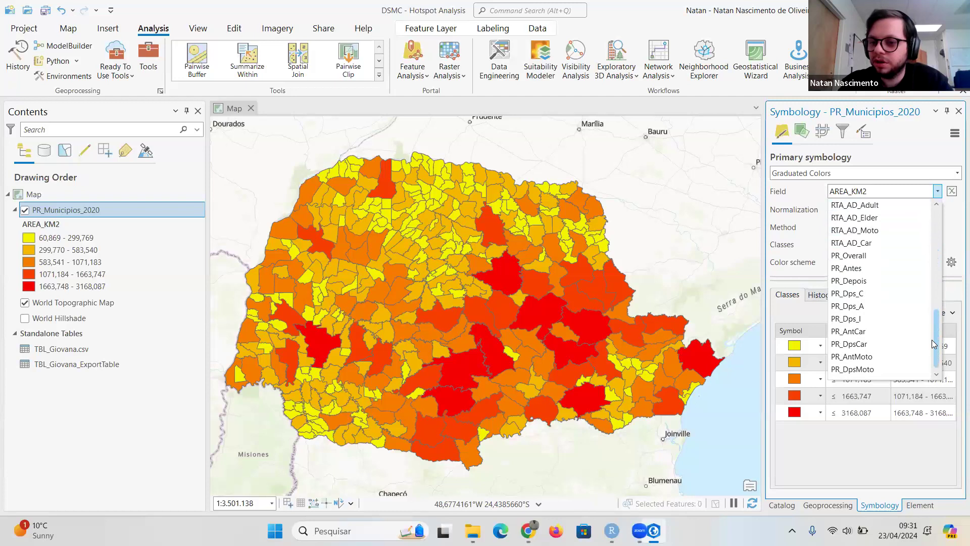
left_click(877, 255)
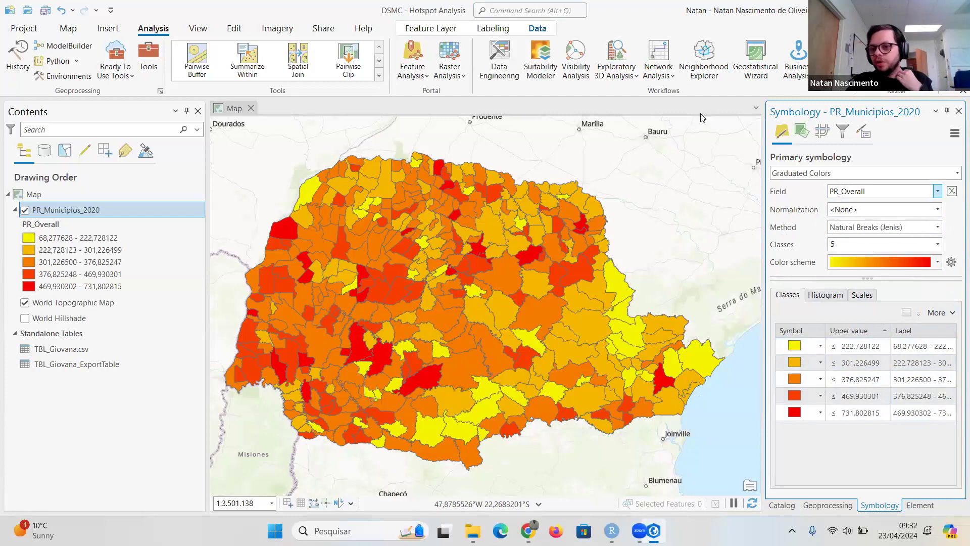
- Try the Quantile classification method on PR_Overall, and restore Natural Breaks (Jenks)
left_click(938, 228)
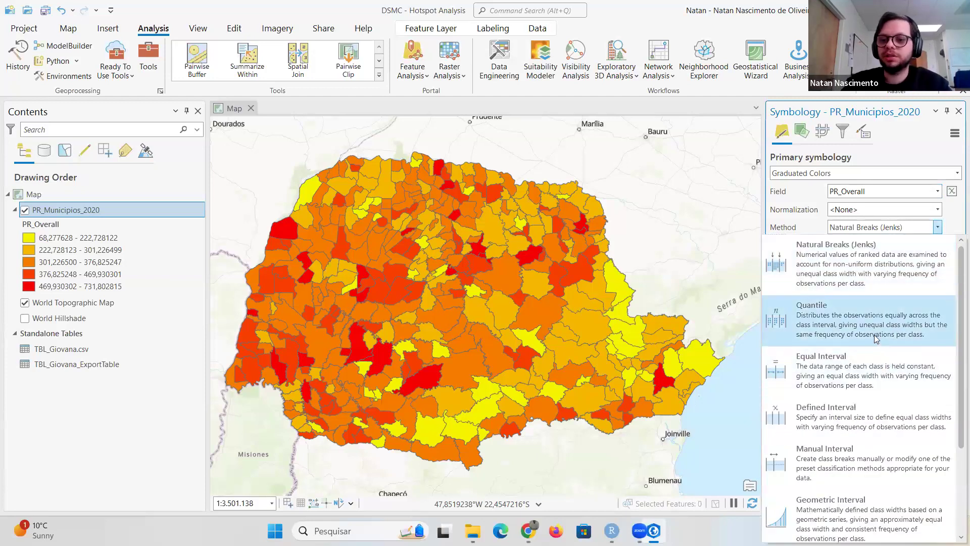
left_click(853, 315)
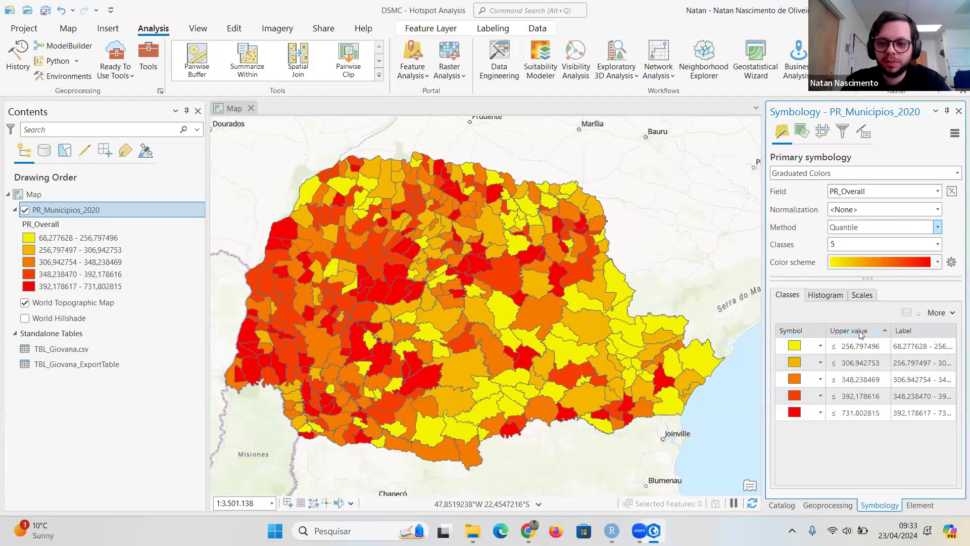
left_click(937, 228)
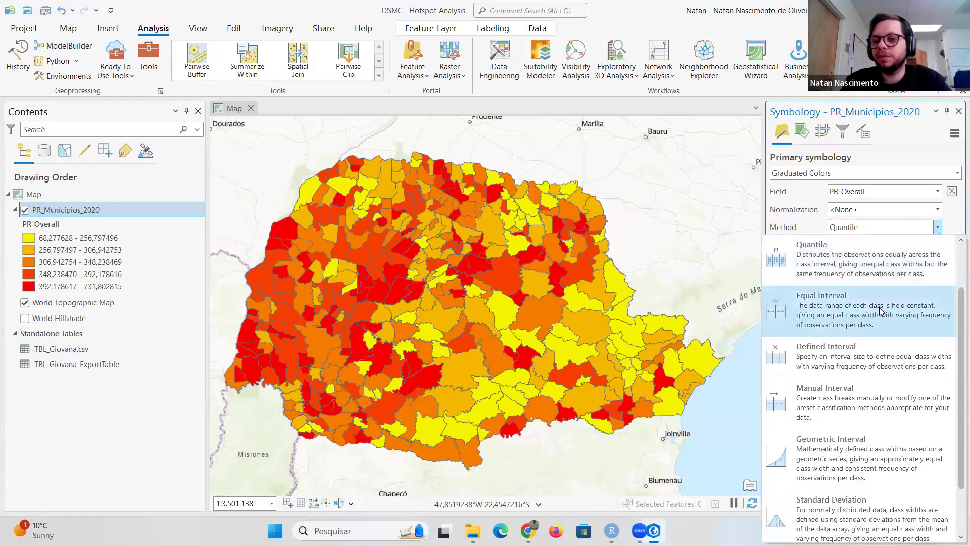
scroll(859, 283, "up", 1)
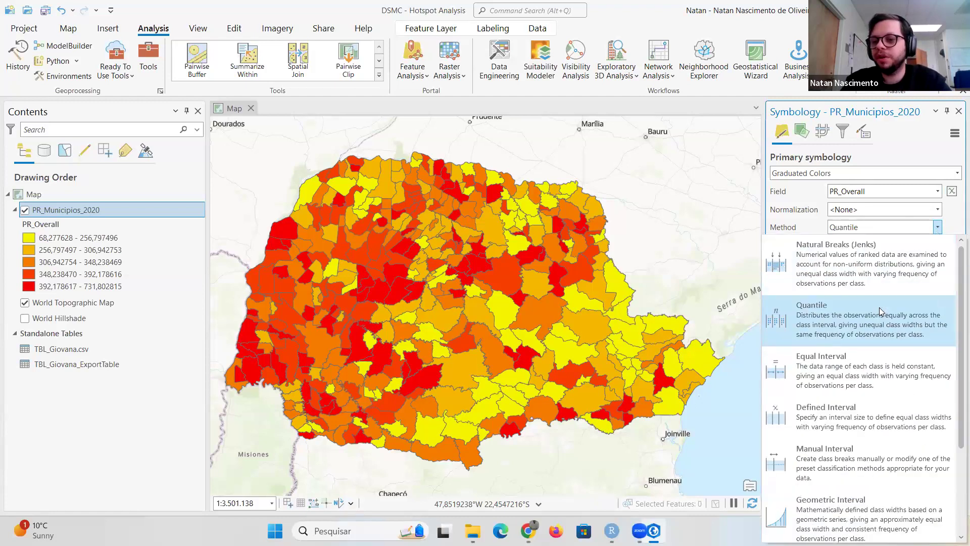
left_click(853, 272)
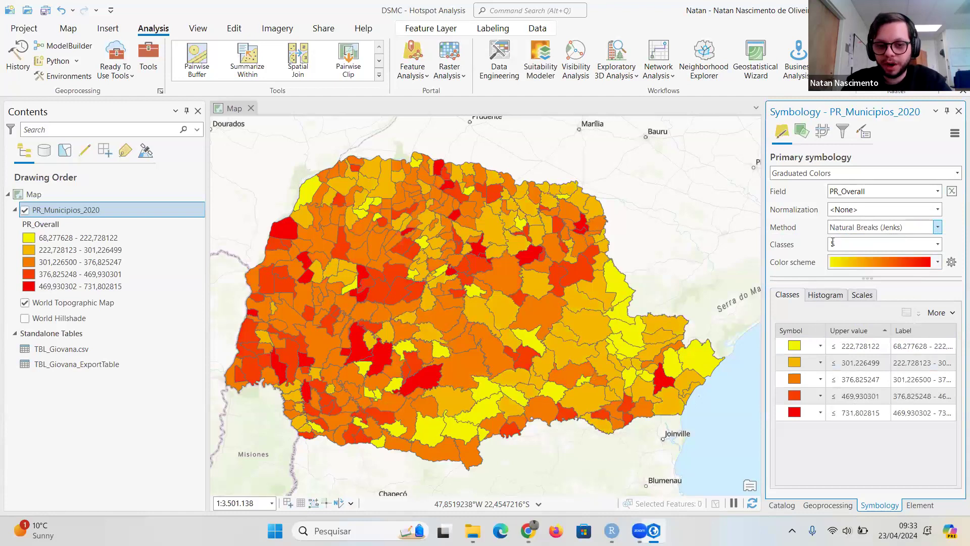
- Set the number of classes for the PR_Overall classification to 10
left_click(938, 245)
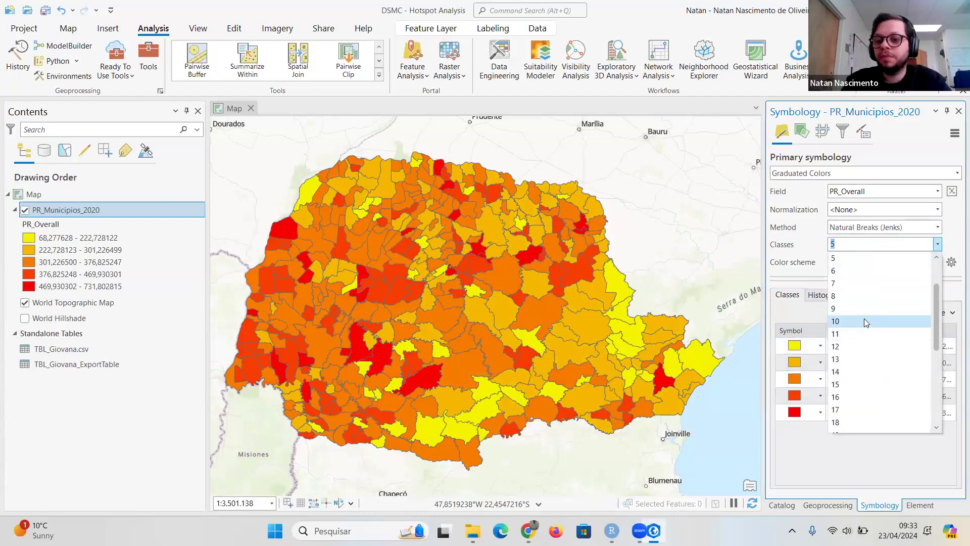
scroll(864, 320, "up", 2)
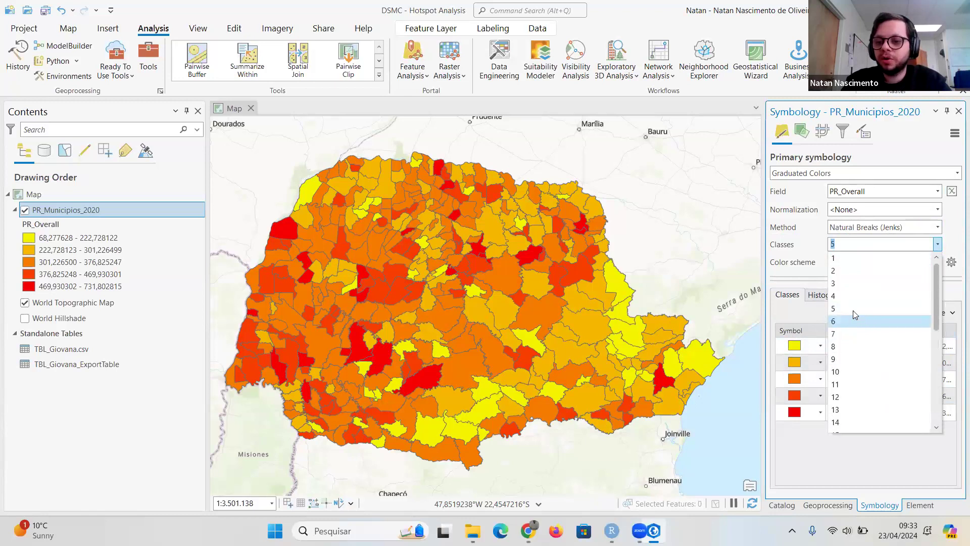
left_click(843, 372)
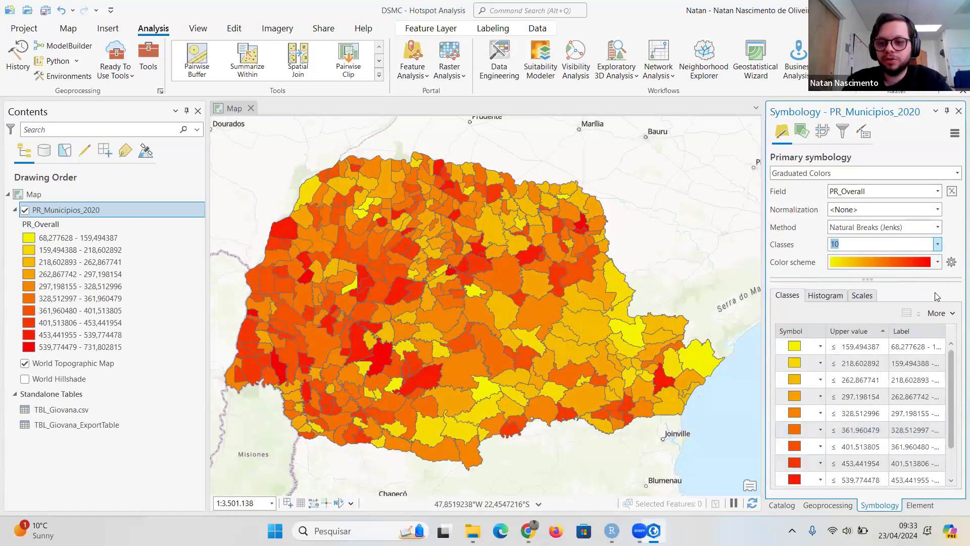
- Try a continuous yellow-to-green-to-blue color scheme on the classified municipalities
left_click(937, 264)
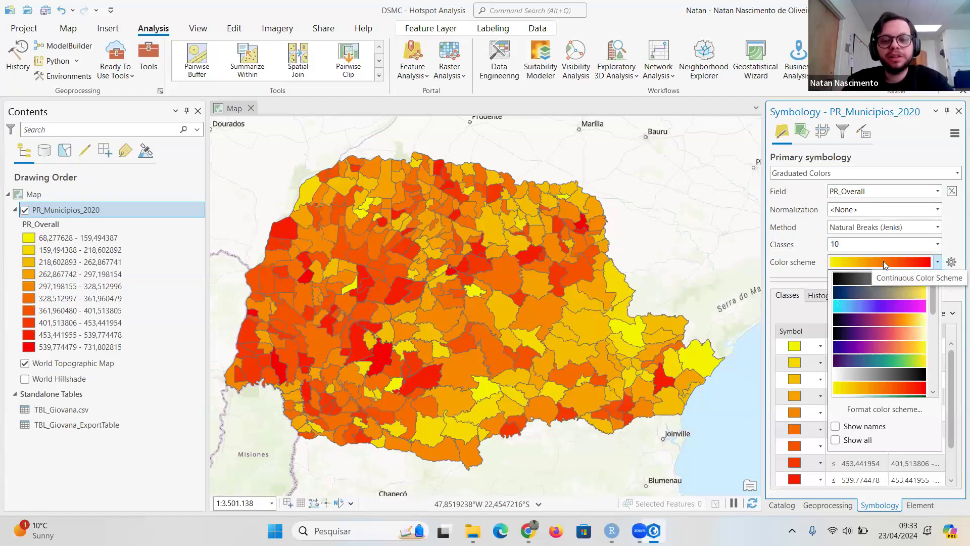
scroll(902, 336, "down", 10)
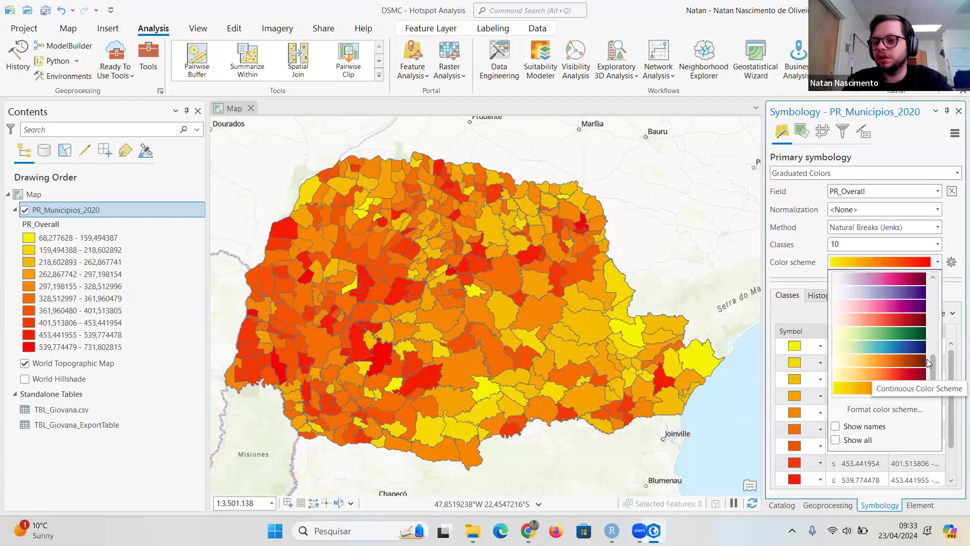
left_click(903, 347)
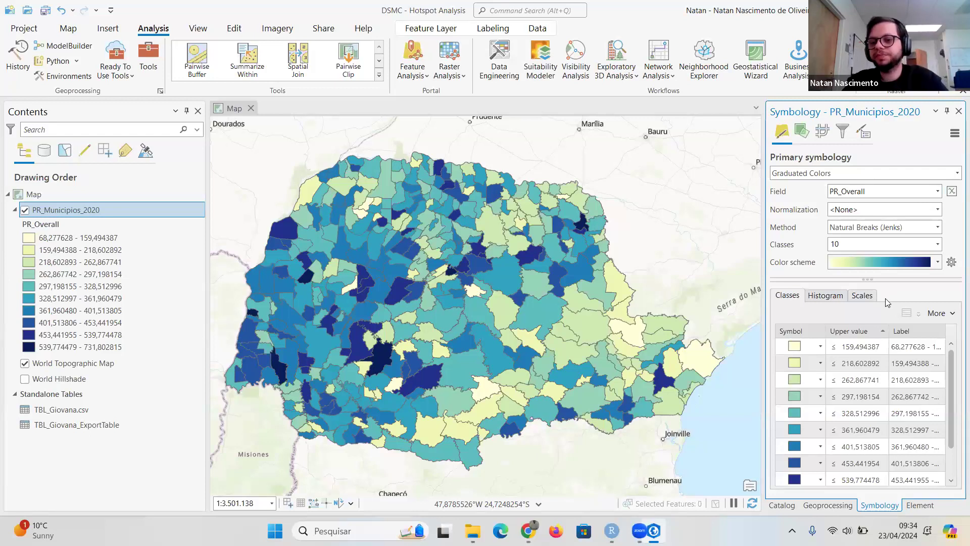
- Choose the continuous white-to-purple color scheme and apply it to both fill and outline of the municipalities
left_click(939, 265)
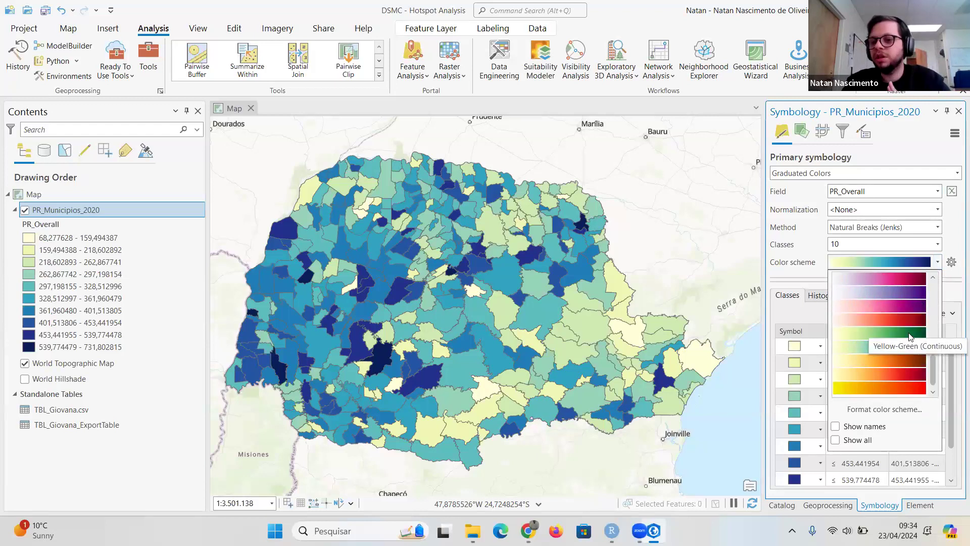
left_click(910, 293)
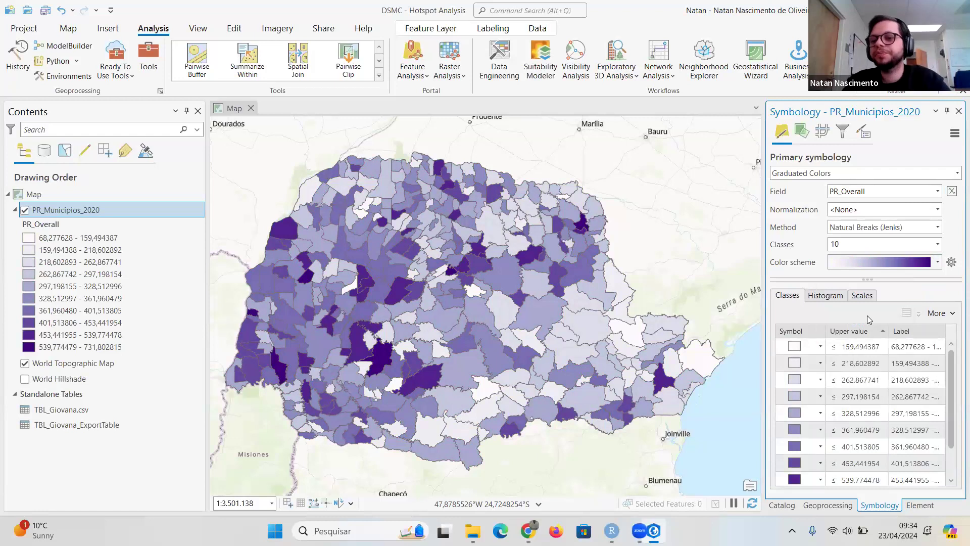
left_click(950, 262)
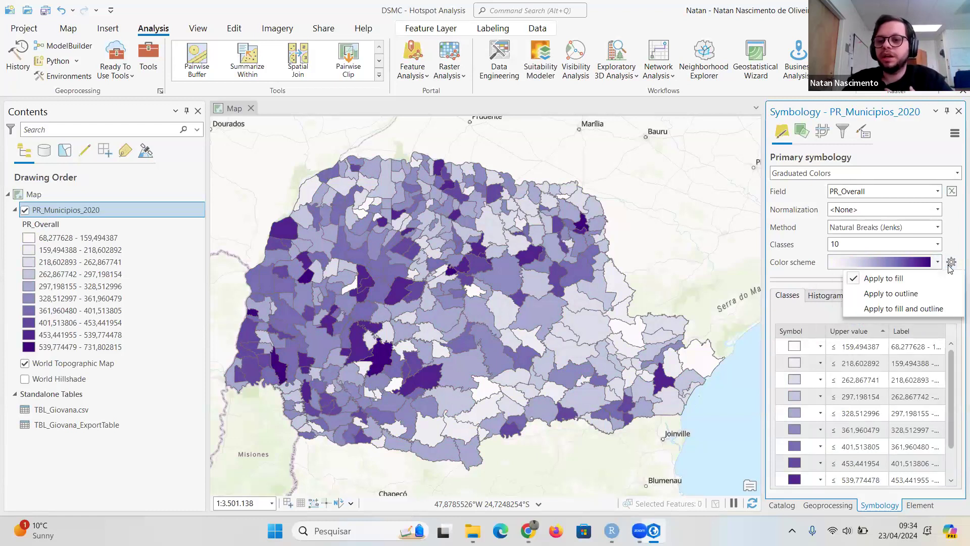
left_click(910, 309)
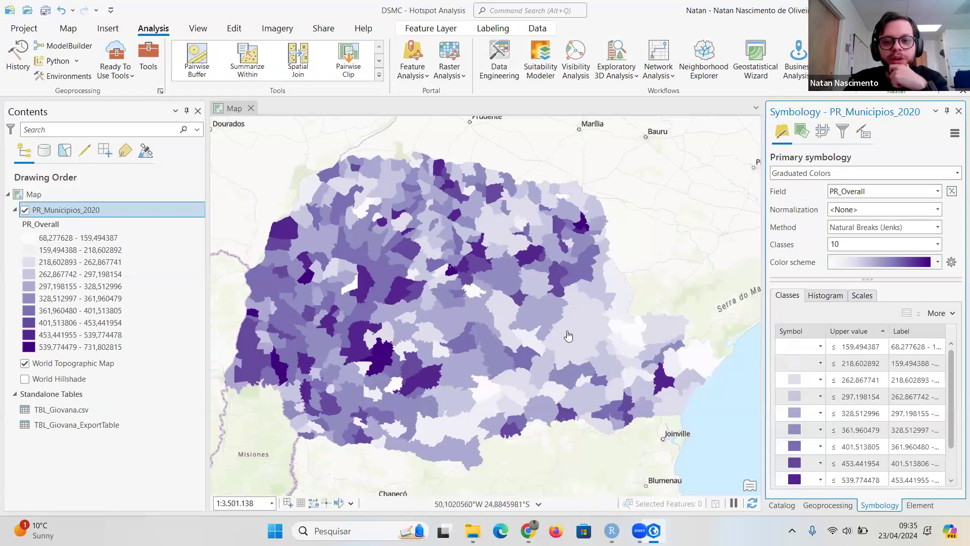
- Look through the class symbols and check whether the color scheme applies to fill, outline or both
left_click(809, 353)
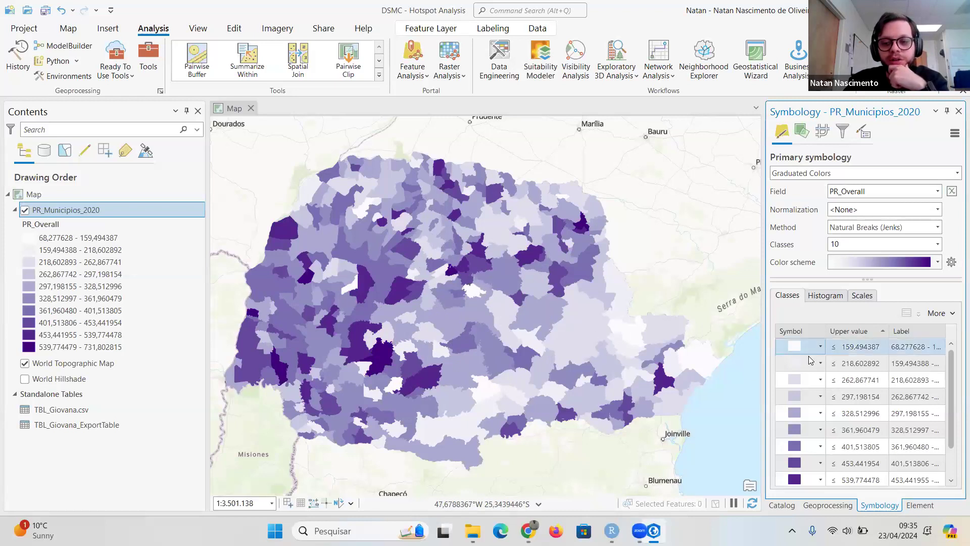
left_click(807, 378)
scroll(805, 377, "down", 1)
scroll(805, 377, "up", 1)
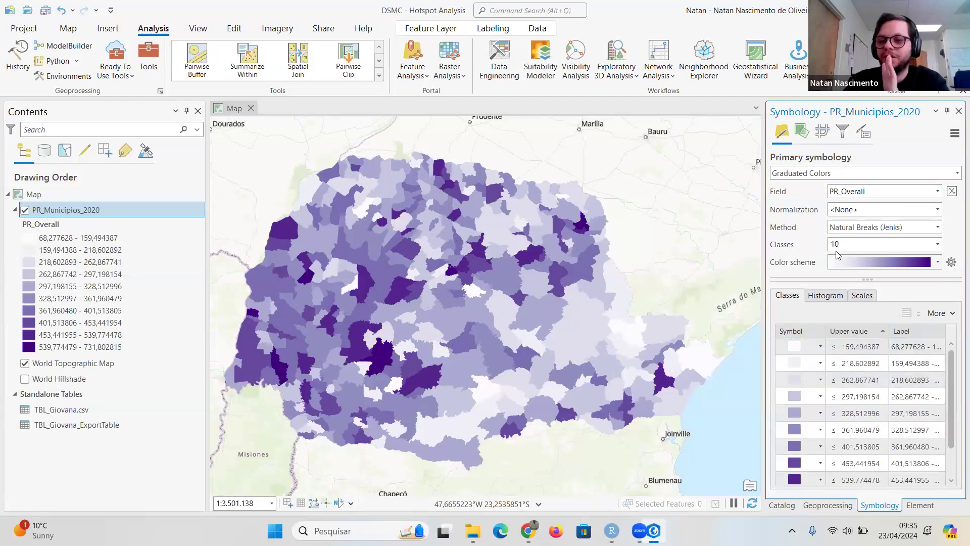
left_click(951, 263)
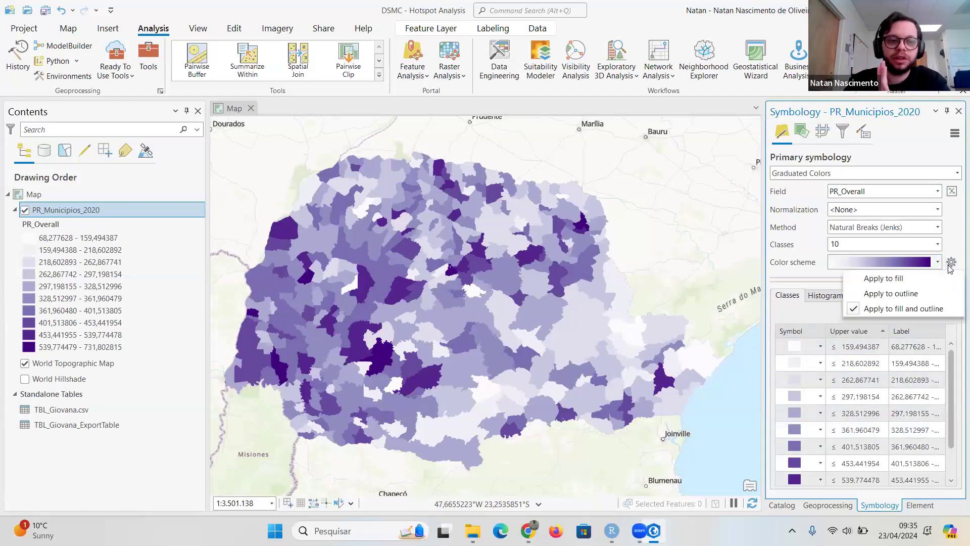
left_click(806, 265)
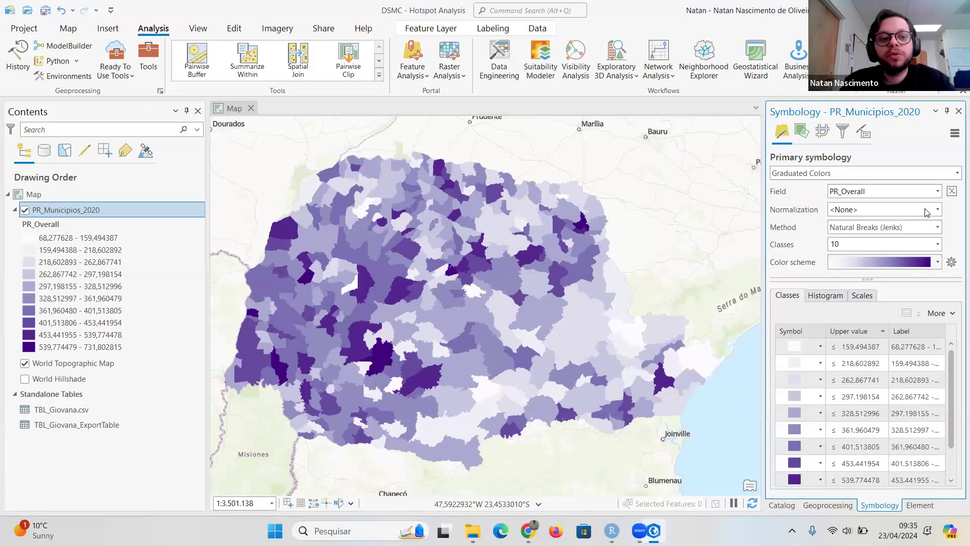
- Change the graduated colors field of PR_Municipios_2020 to PR_Antes
left_click(938, 191)
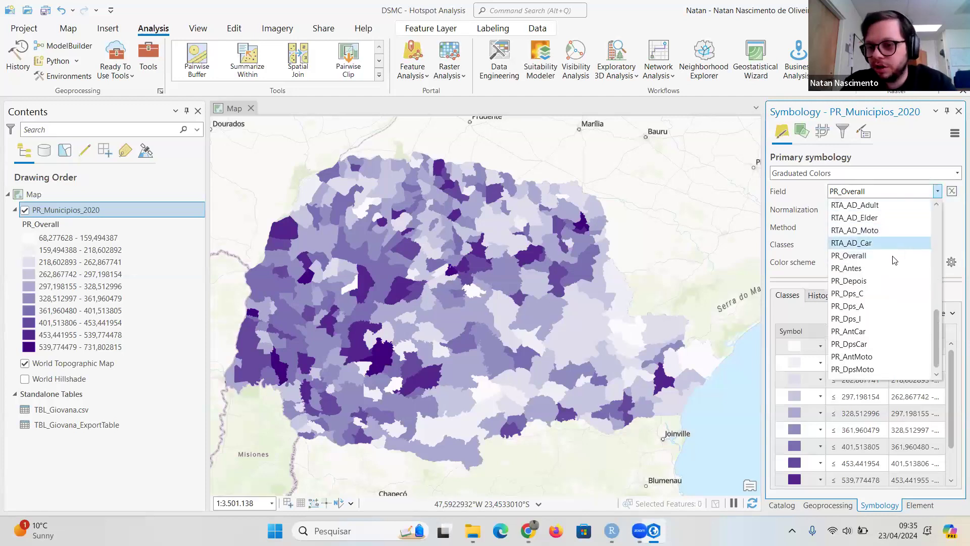
left_click(885, 268)
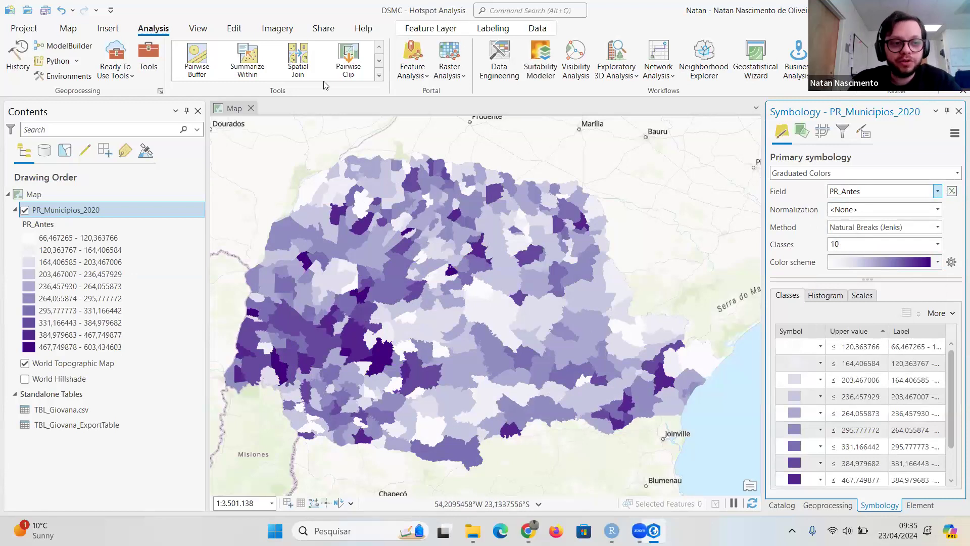
- Duplicate the PR_Municipios_2020 layer within the same map by copying and pasting it
right_click(93, 210)
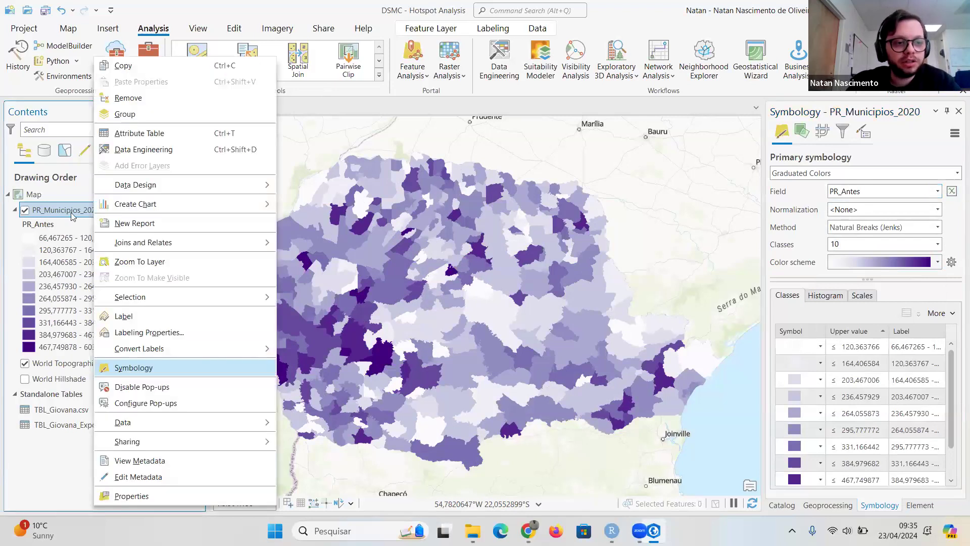
left_click(64, 213)
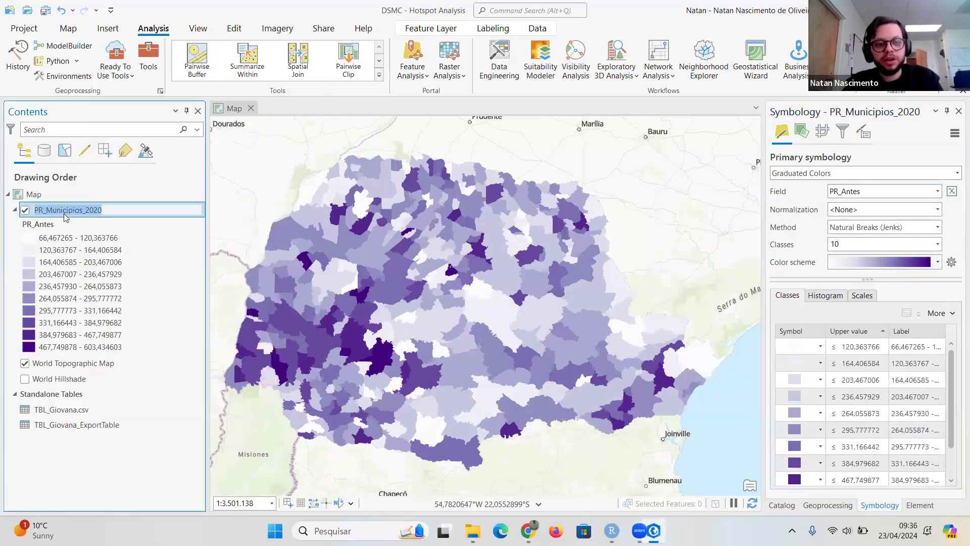
left_click(64, 448)
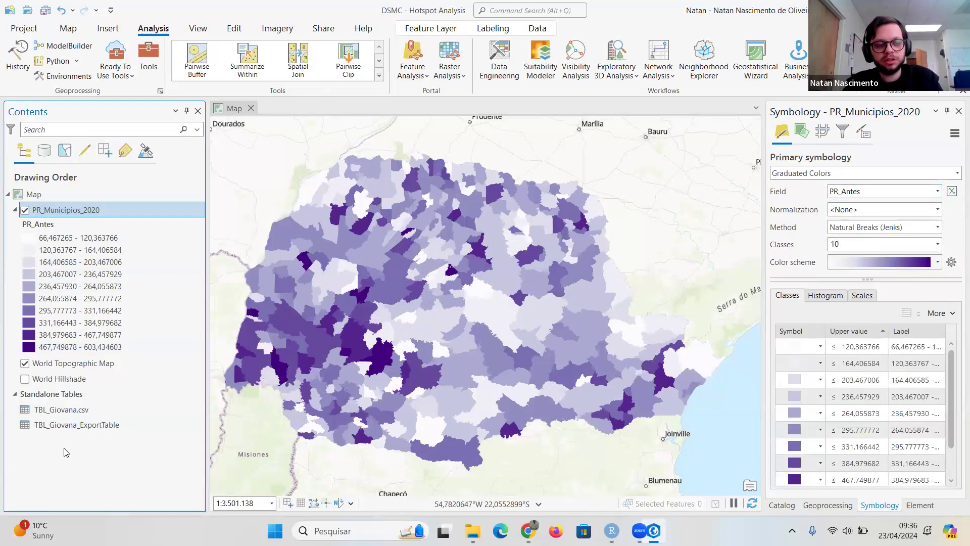
key("ctrl+c")
key("ctrl+v")
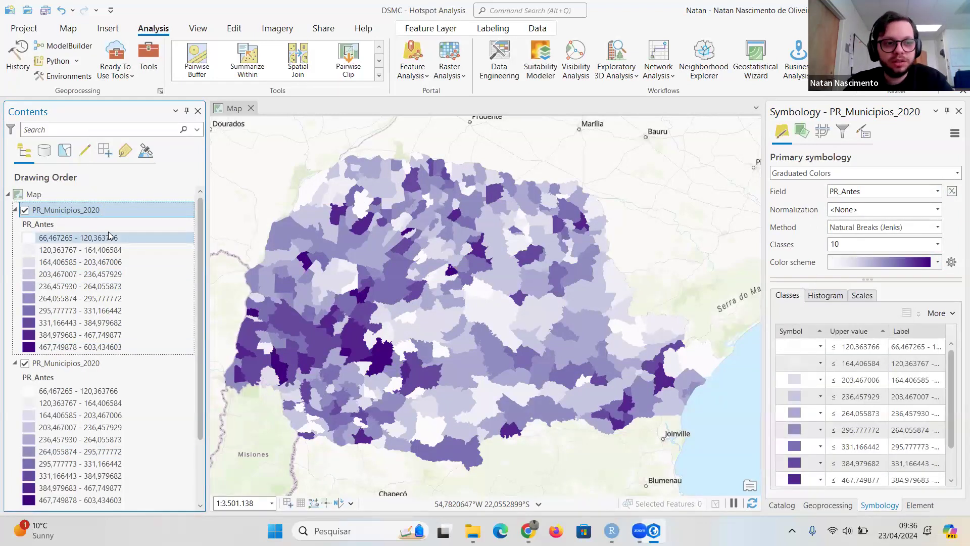
- Change the graduated colors field of the upper PR_Municipios_2020 copy to PR_Depois
left_click(96, 211)
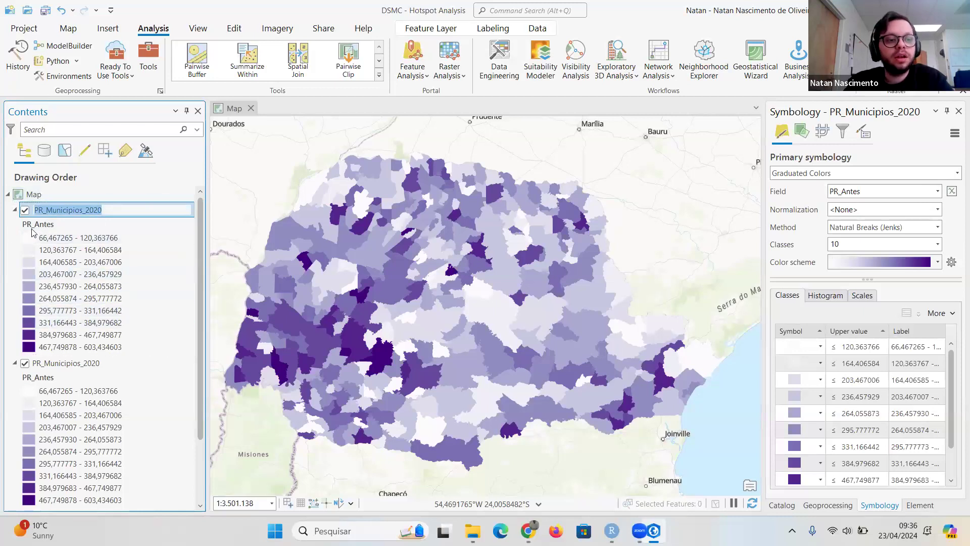
left_click(160, 225)
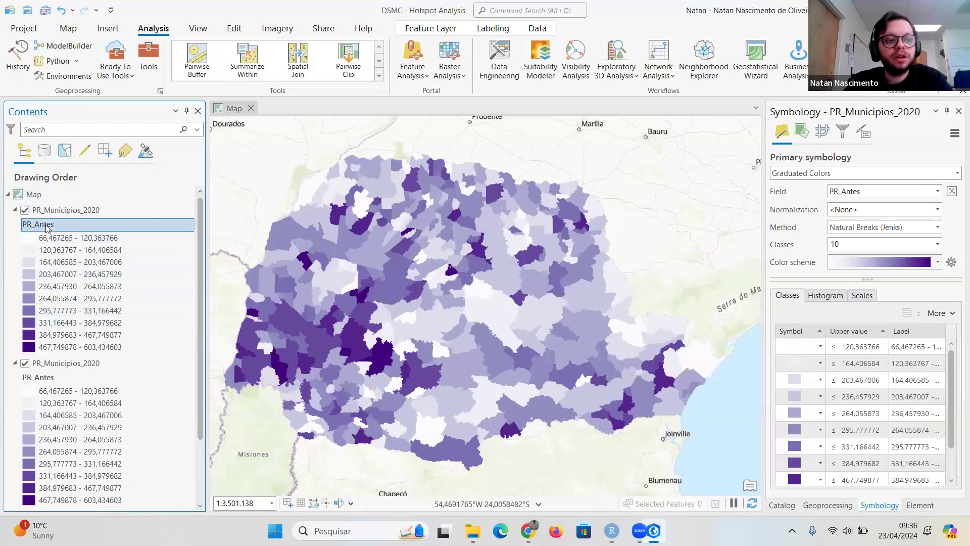
left_click(938, 192)
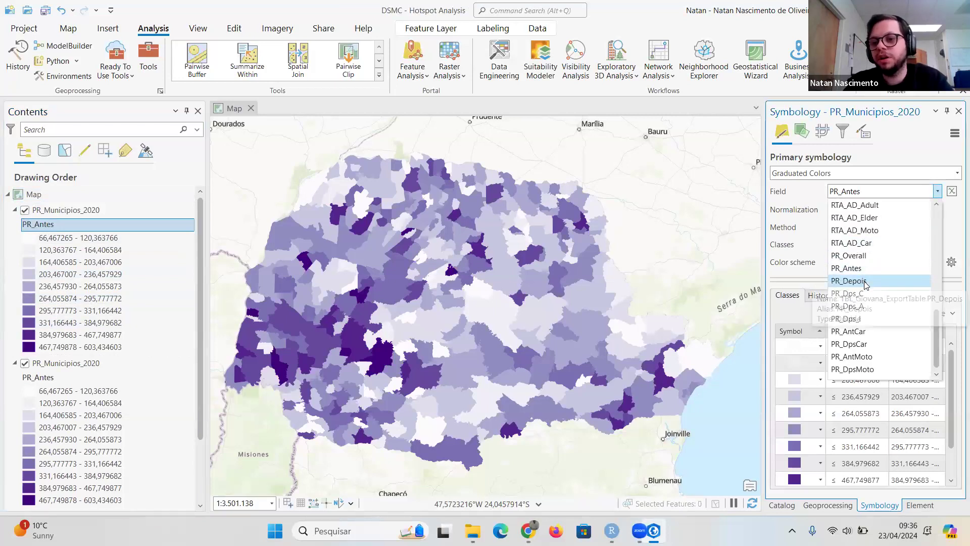
left_click(854, 281)
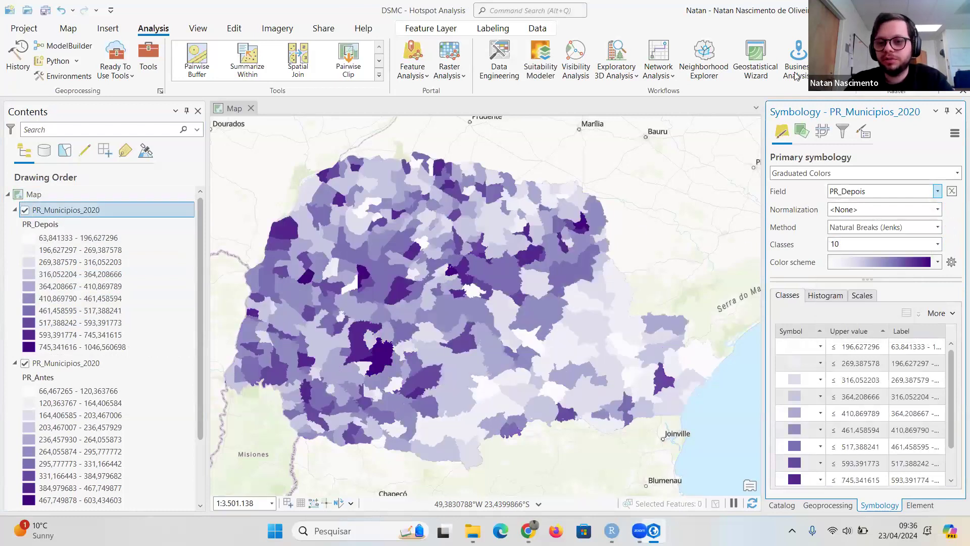
- Compare the PR_Depois and PR_Antes maps and their legends by toggling the visibility of the PR_Depois layer
scroll(63, 257, "down", 3)
scroll(45, 253, "up", 3)
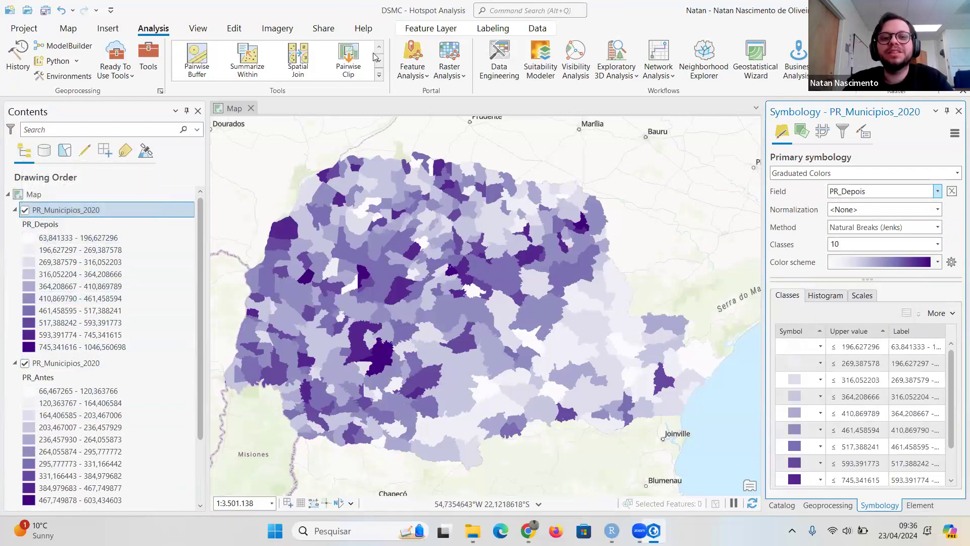
scroll(126, 361, "down", 3)
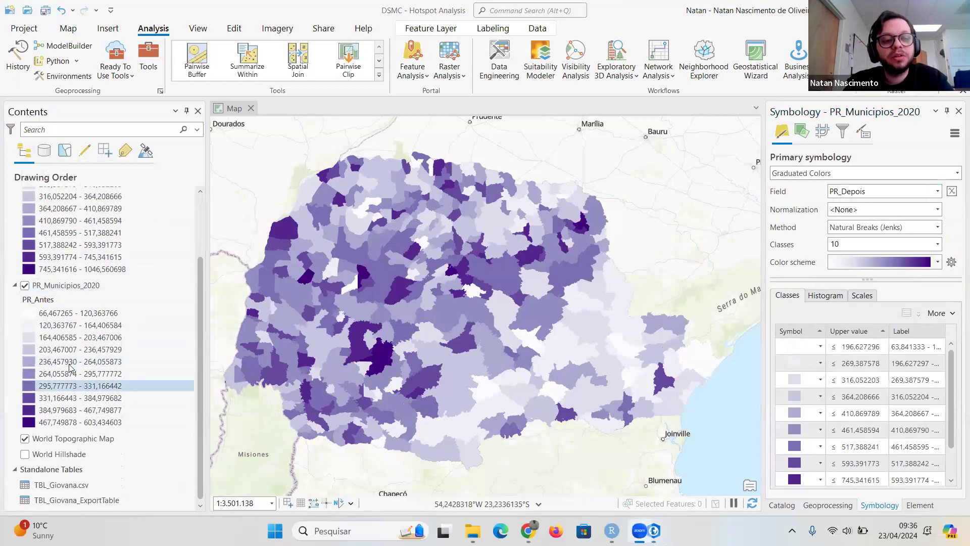
scroll(71, 367, "up", 3)
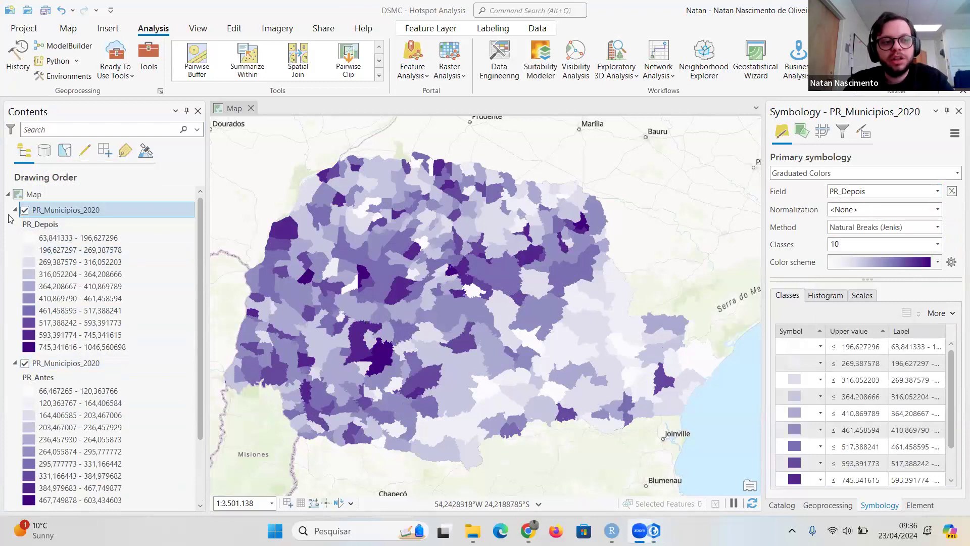
left_click(25, 211)
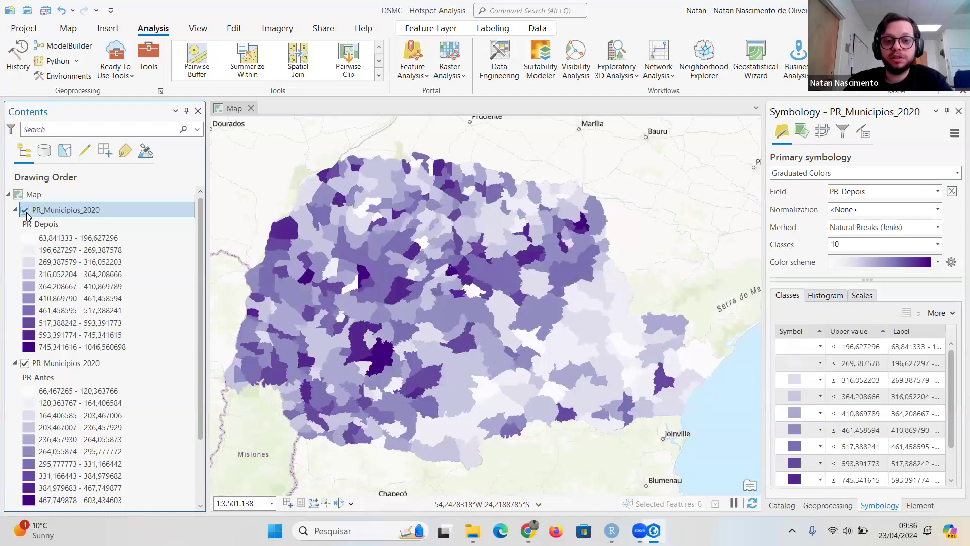
left_click(26, 211)
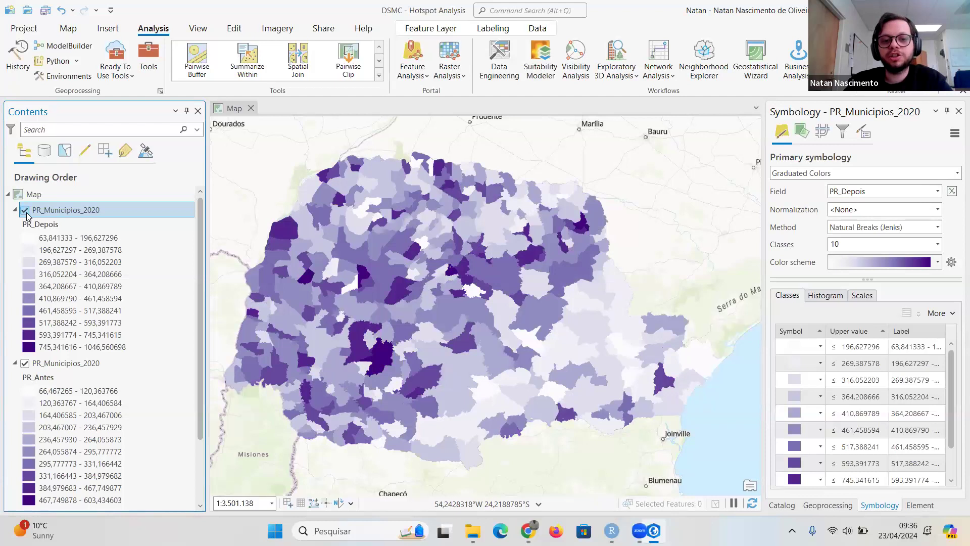
left_click(26, 211)
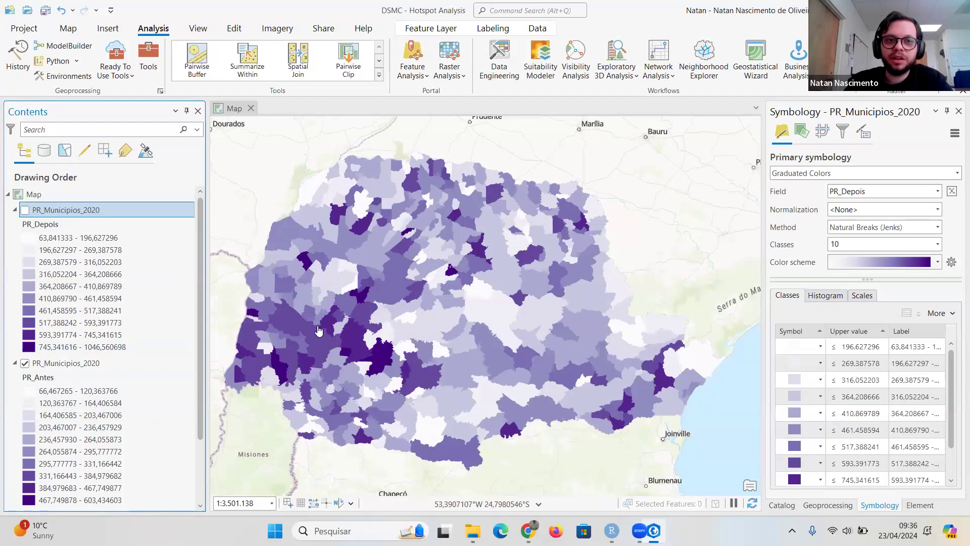
left_click(23, 213)
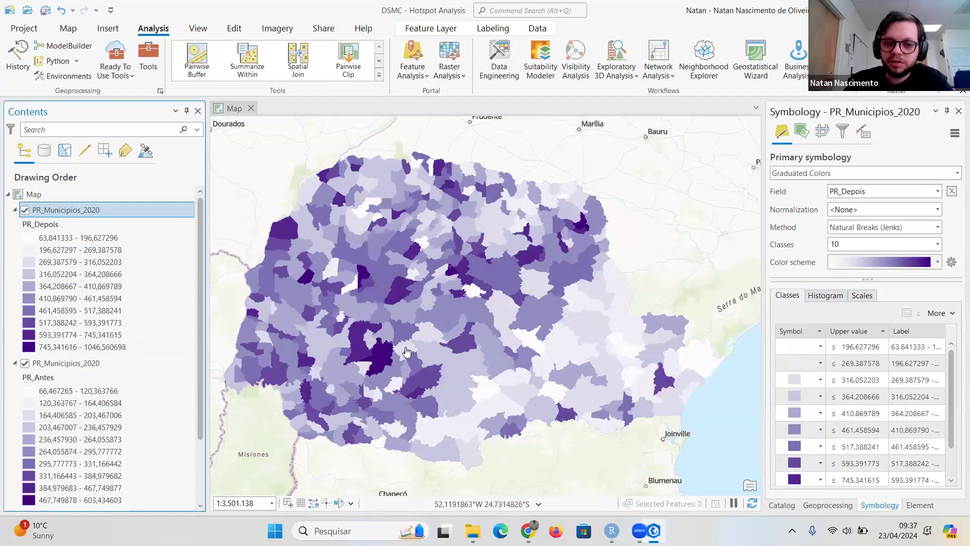
scroll(110, 396, "down", 3)
scroll(110, 394, "up", 3)
scroll(109, 392, "down", 3)
scroll(109, 392, "up", 3)
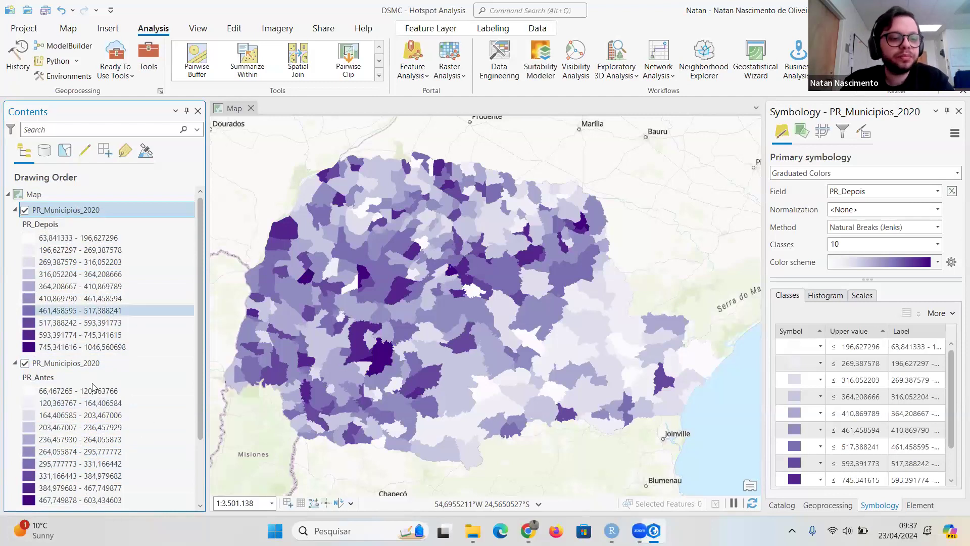
scroll(116, 429, "down", 3)
scroll(122, 354, "up", 3)
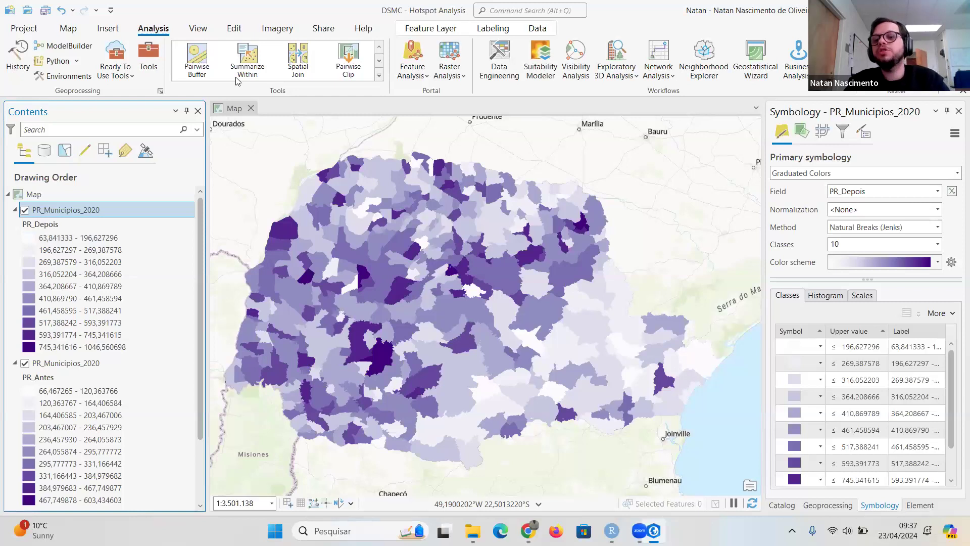
- Search the geoprocessing tools for hot spot tools and open Hot Spot Analysis (Getis-Ord Gi*)
left_click(827, 505)
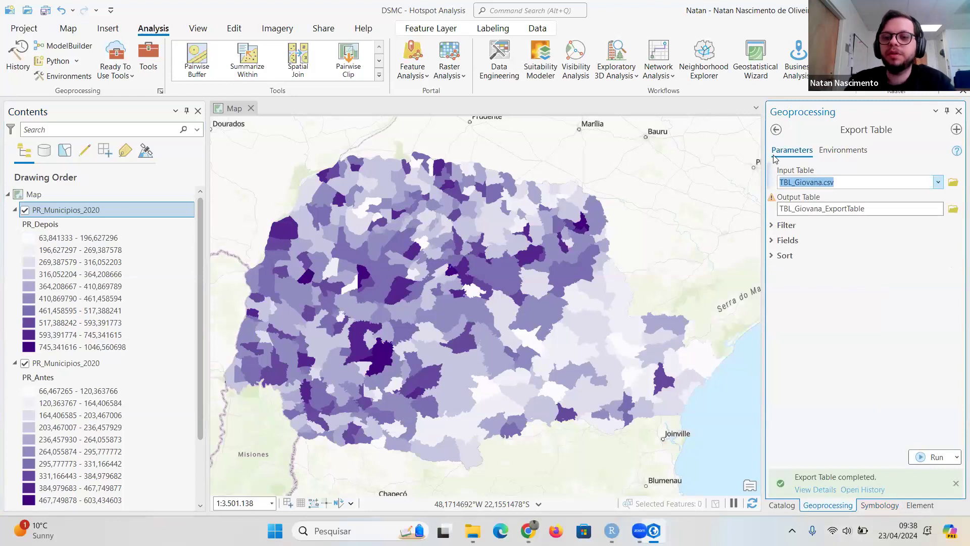
left_click(775, 129)
triple_click(852, 132)
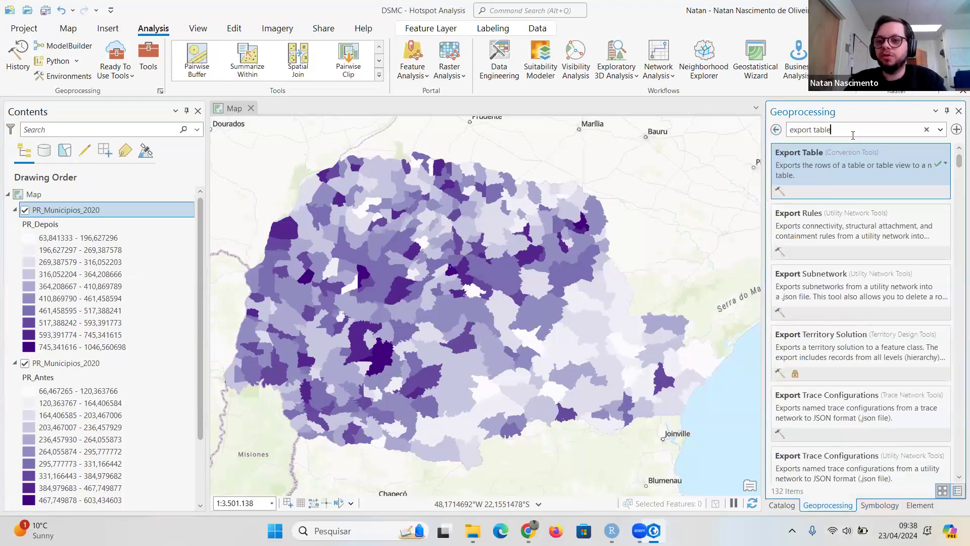
type("hotspo")
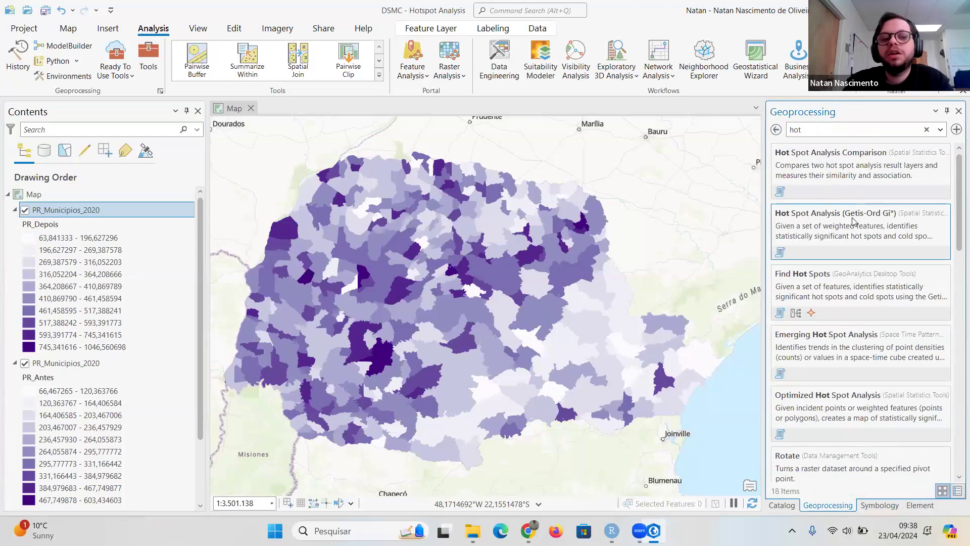
left_click(894, 217)
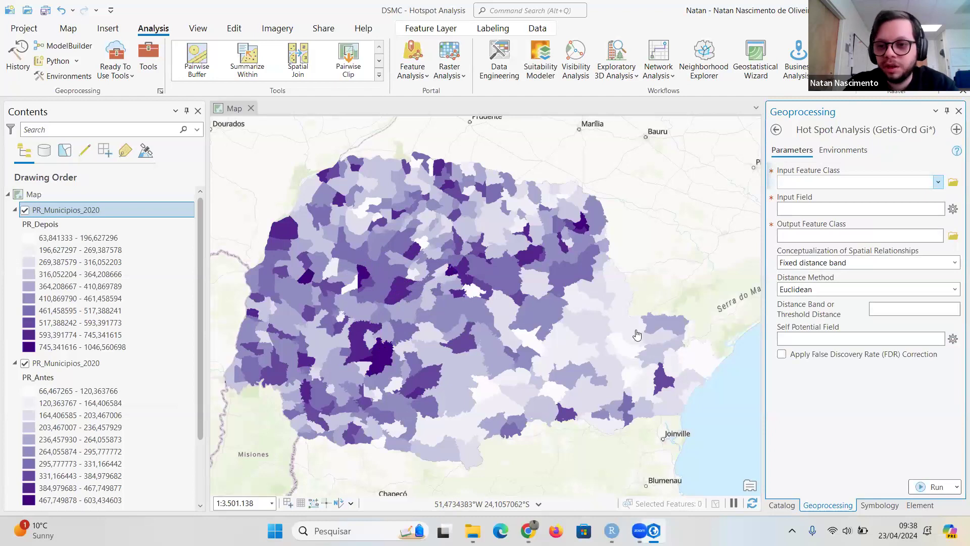
- Set the hot spot analysis input feature class to PR_Municipios_2020 and the input field to PR_Antes
left_click(829, 181)
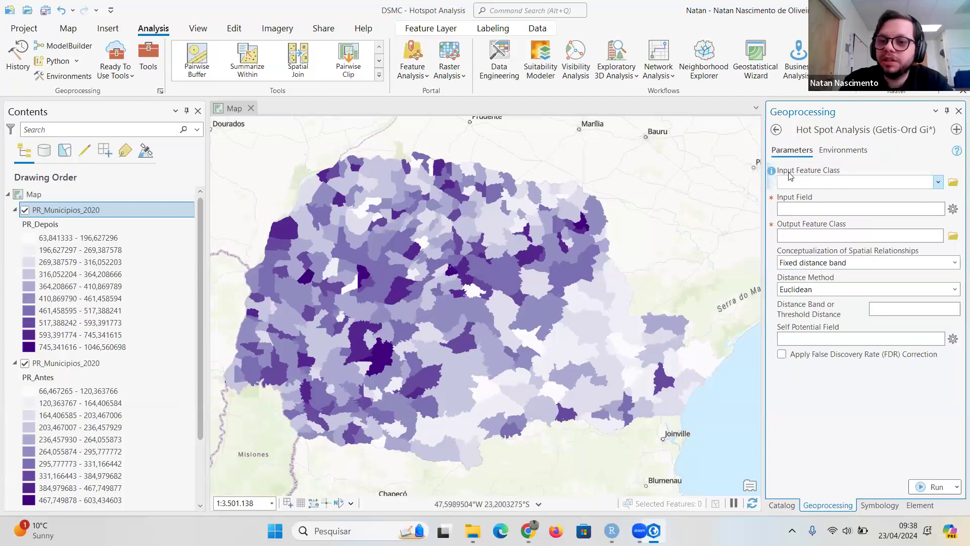
left_click(937, 183)
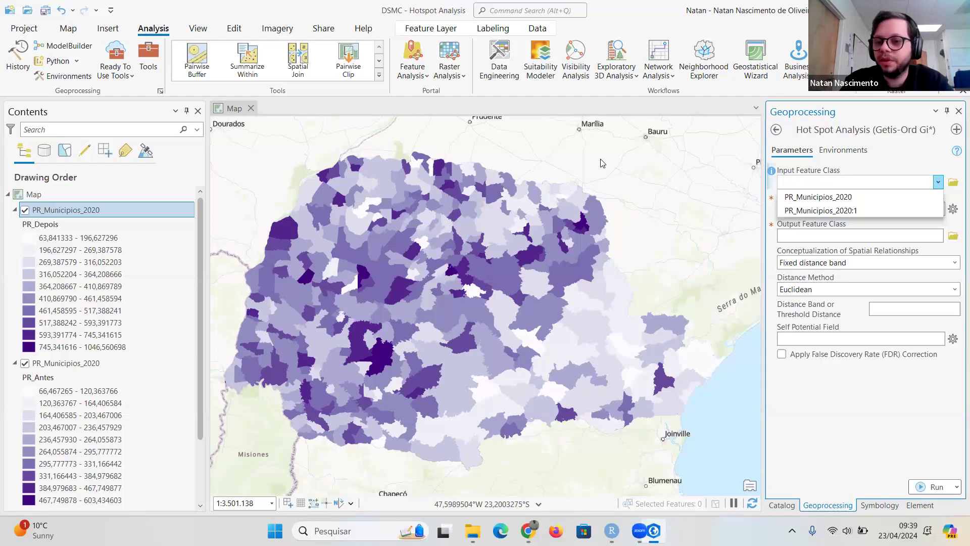
left_click(841, 199)
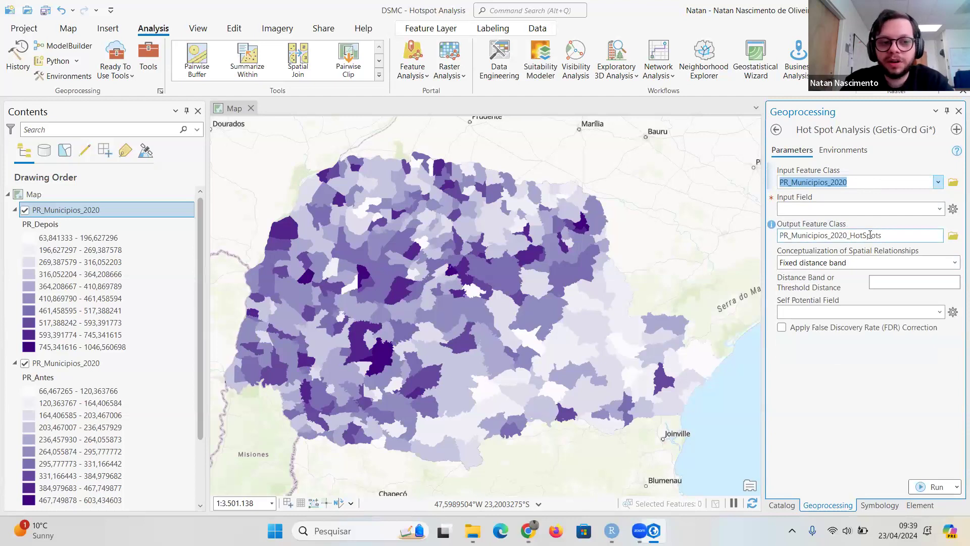
left_click(940, 209)
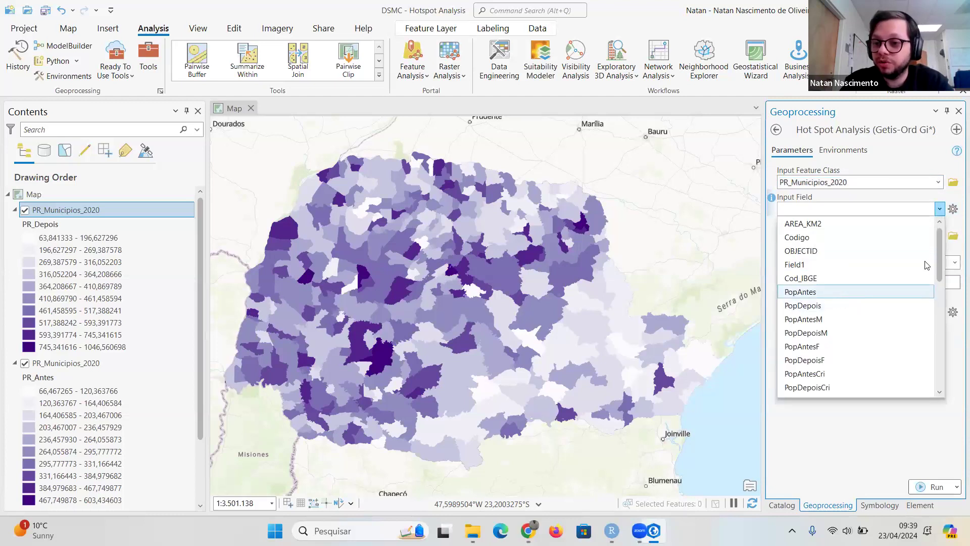
left_click_drag(941, 244, 933, 340)
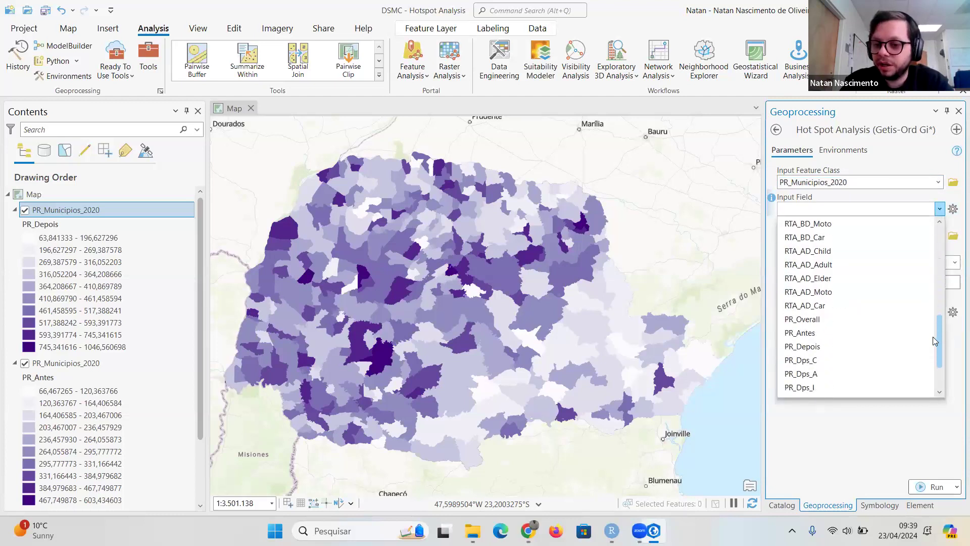
left_click(846, 320)
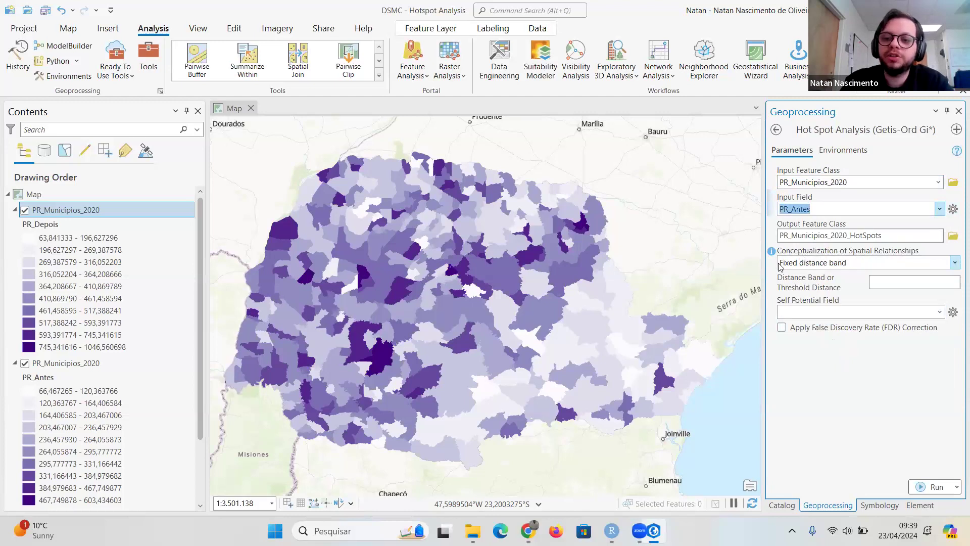
- Set the conceptualization of spatial relationships to Contiguity edges corners and run the hot spot analysis
left_click(955, 263)
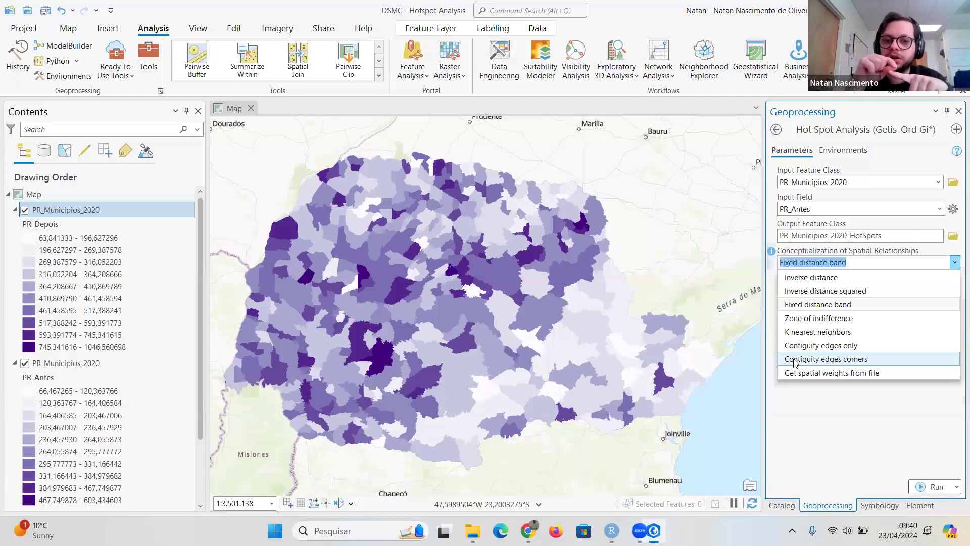
left_click(795, 359)
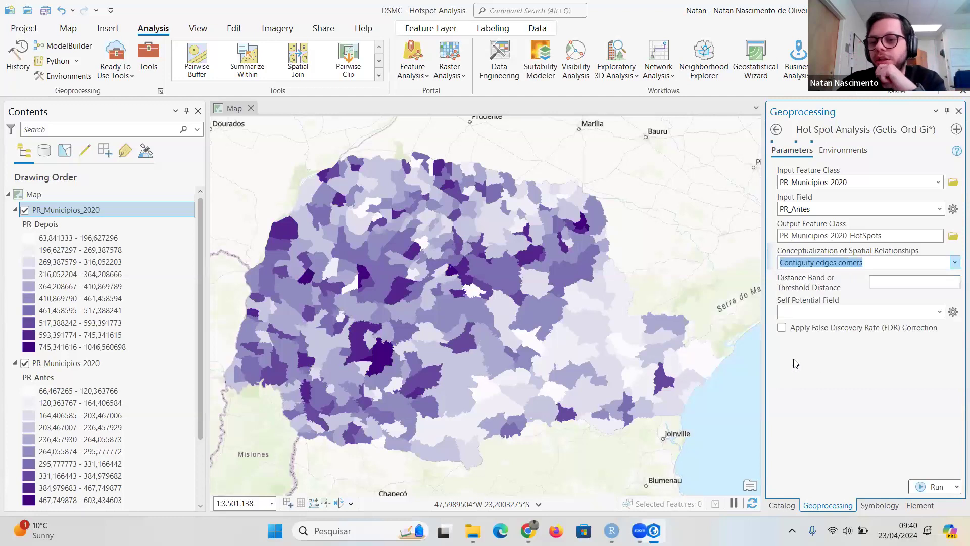
left_click(826, 346)
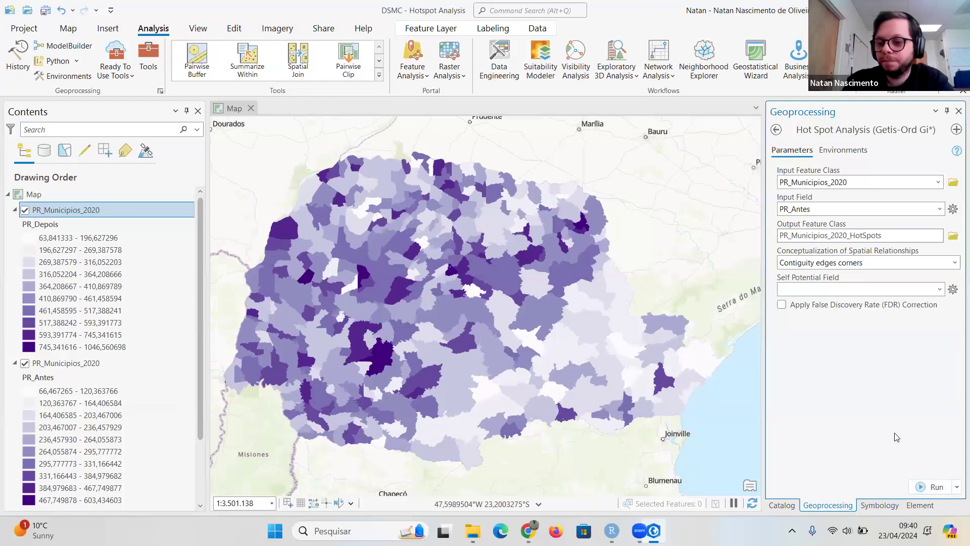
left_click(927, 488)
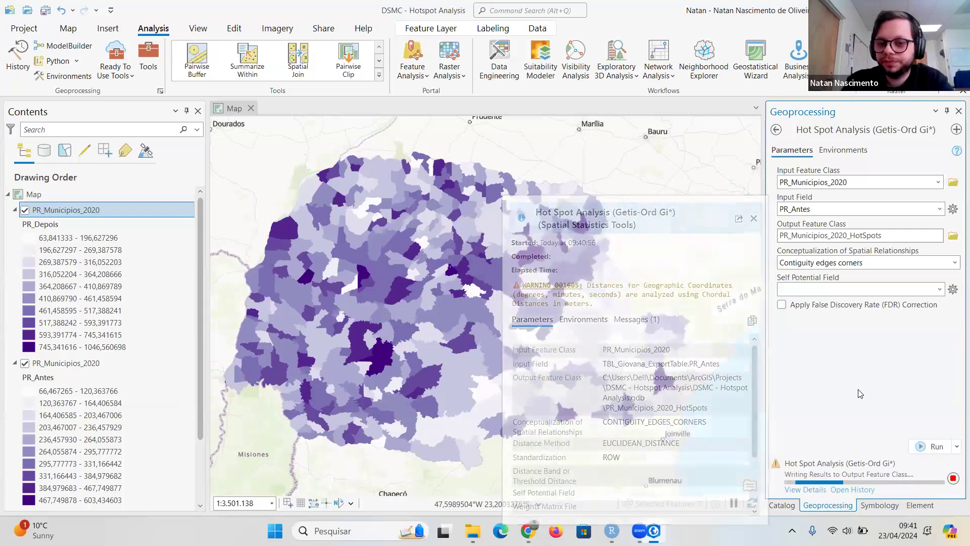
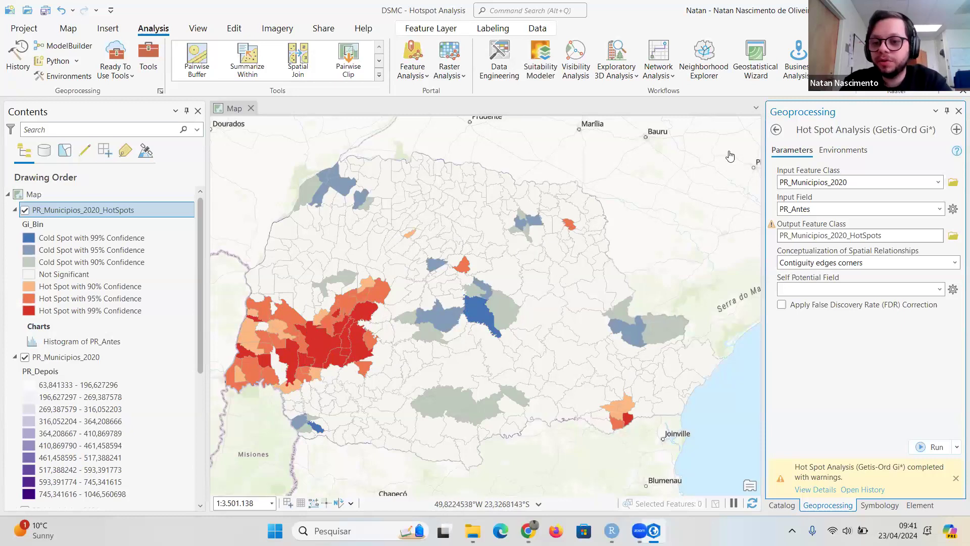
- Try the hot spot analysis with False Discovery Rate (FDR) correction applied, and rerun it with the correction turned off
left_click(783, 304)
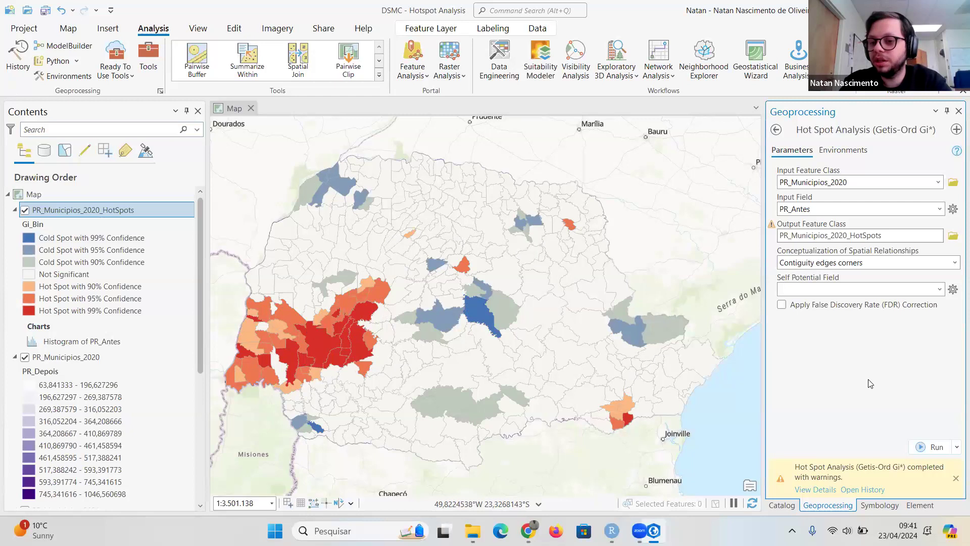
left_click(927, 447)
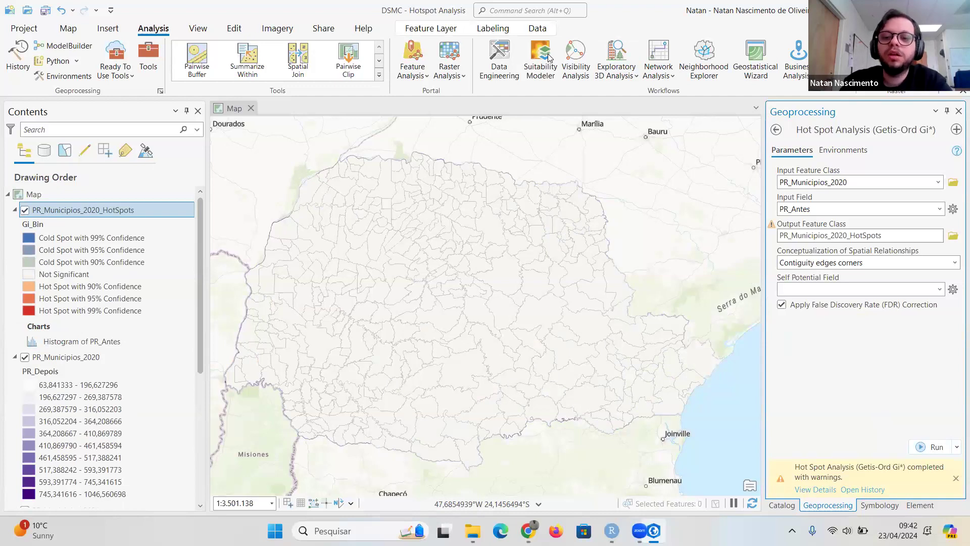
left_click(781, 305)
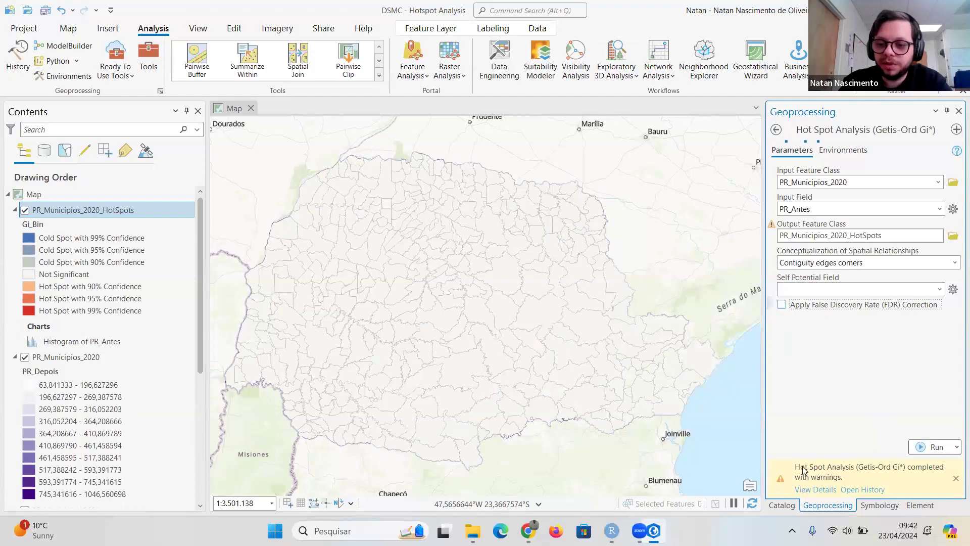
left_click(919, 449)
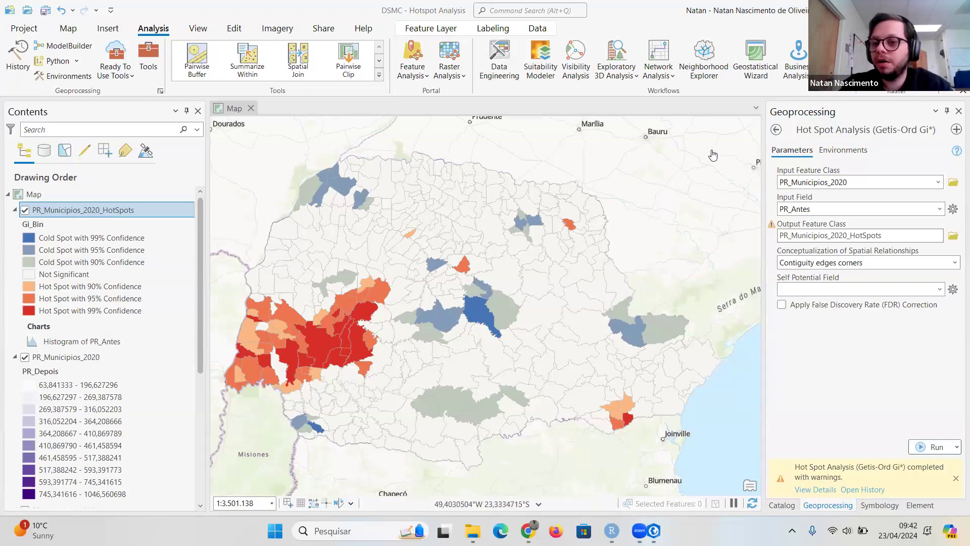
- Set the hot spot analysis input feature class to PR_Municipios_2020:1 and the input field to PR_Depois
left_click(939, 182)
left_click(867, 225)
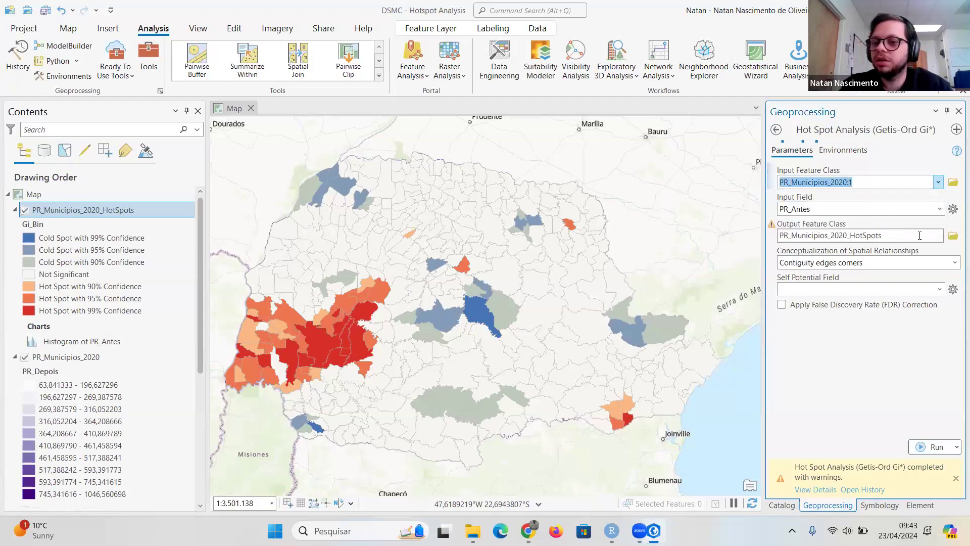
left_click(940, 210)
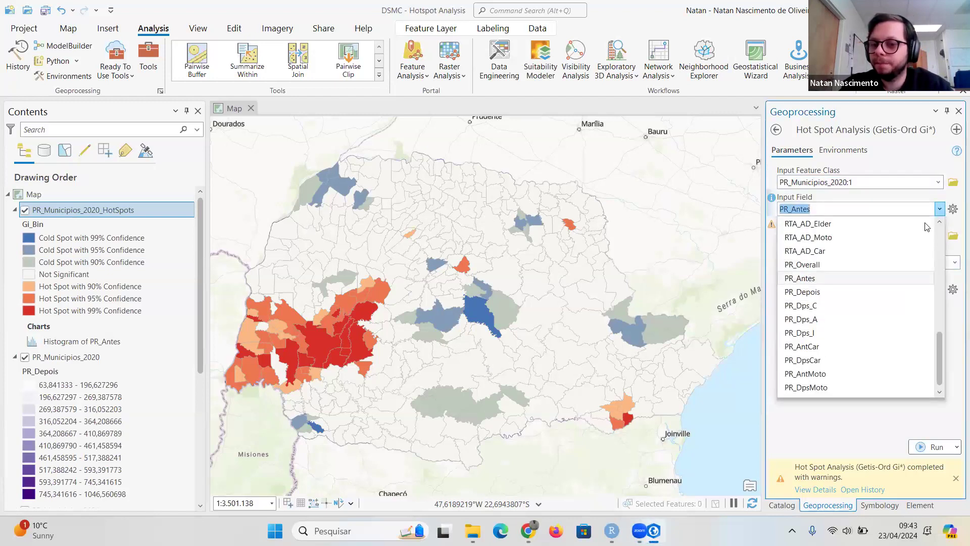
left_click(827, 291)
- Name the output feature class PR_Municipios_2020_HotSpots_After and run the hot spot analysis
left_click(901, 235)
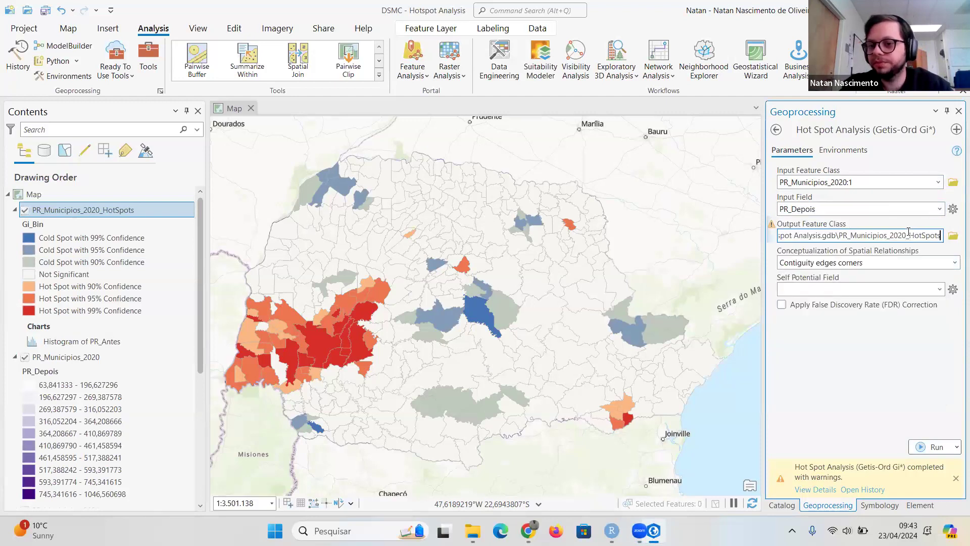
type("_After")
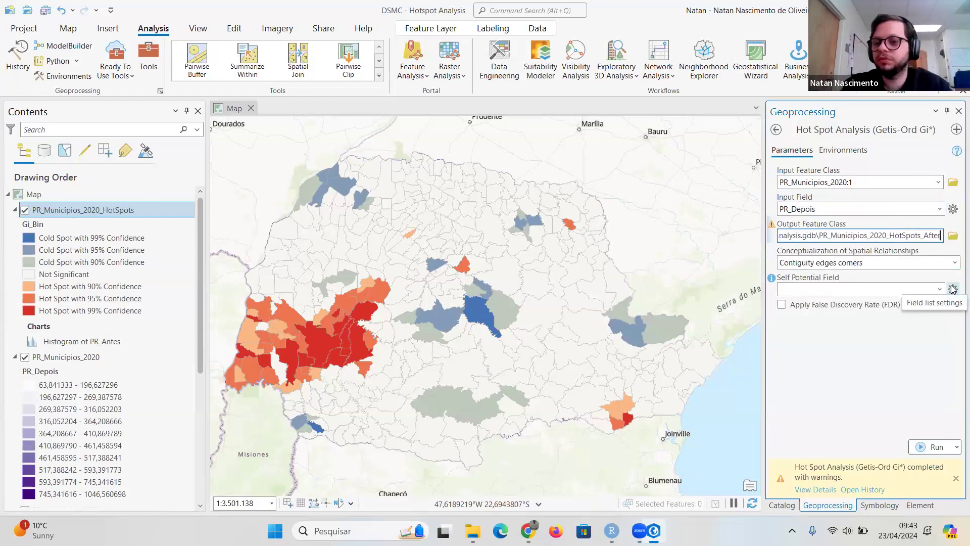
left_click(881, 353)
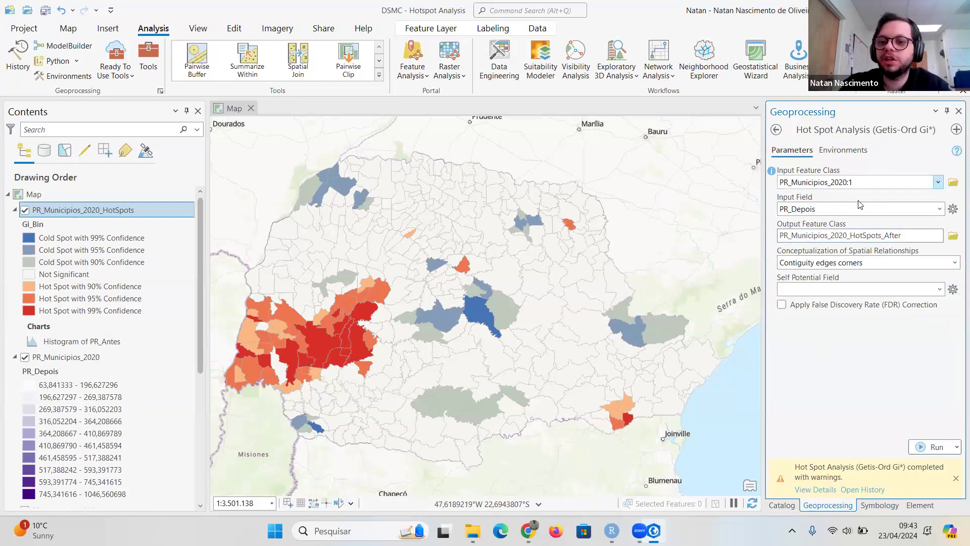
left_click(920, 447)
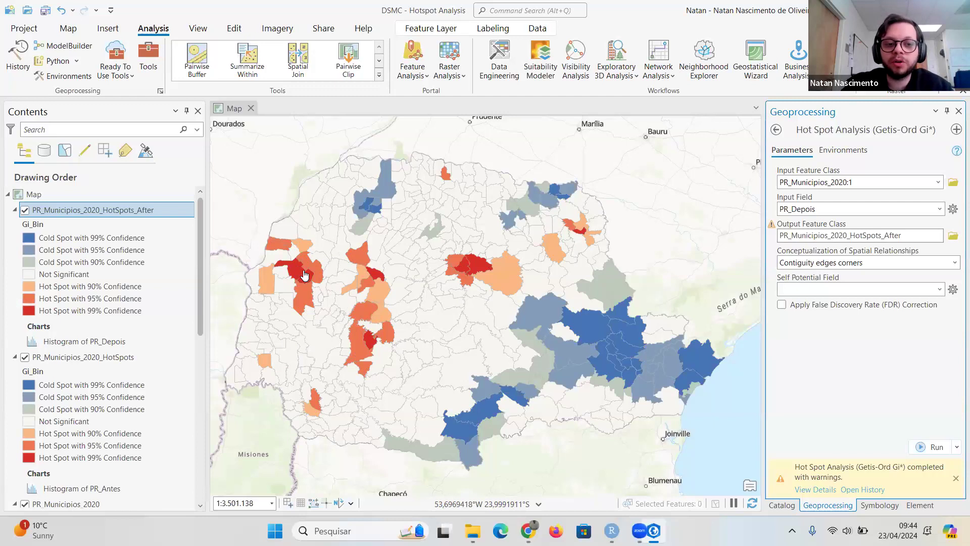
- Toggle the visibility of the PR_Municipios_2020_HotSpots_After layer to compare it with the PR_Municipios_2020_HotSpots map beneath
left_click(25, 211)
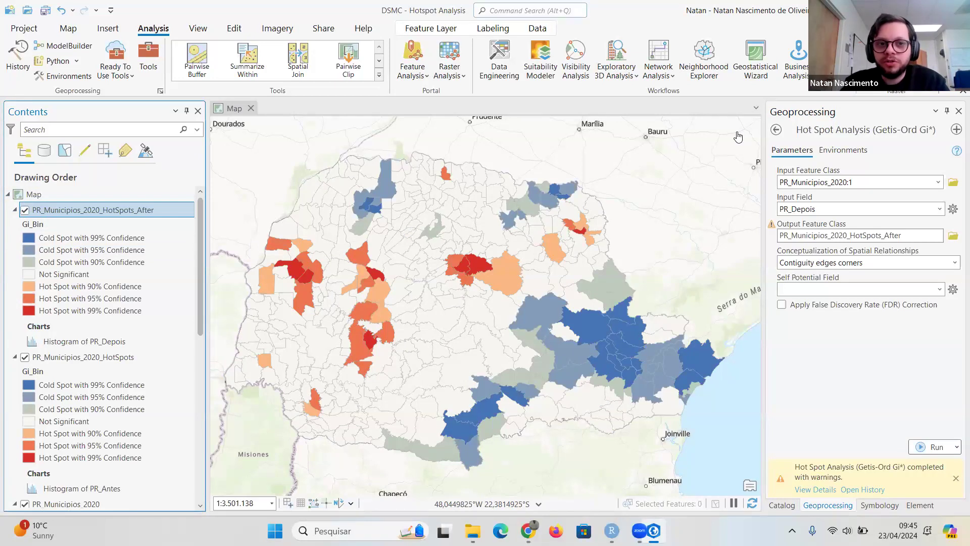
left_click(25, 210)
left_click(25, 211)
left_click(24, 210)
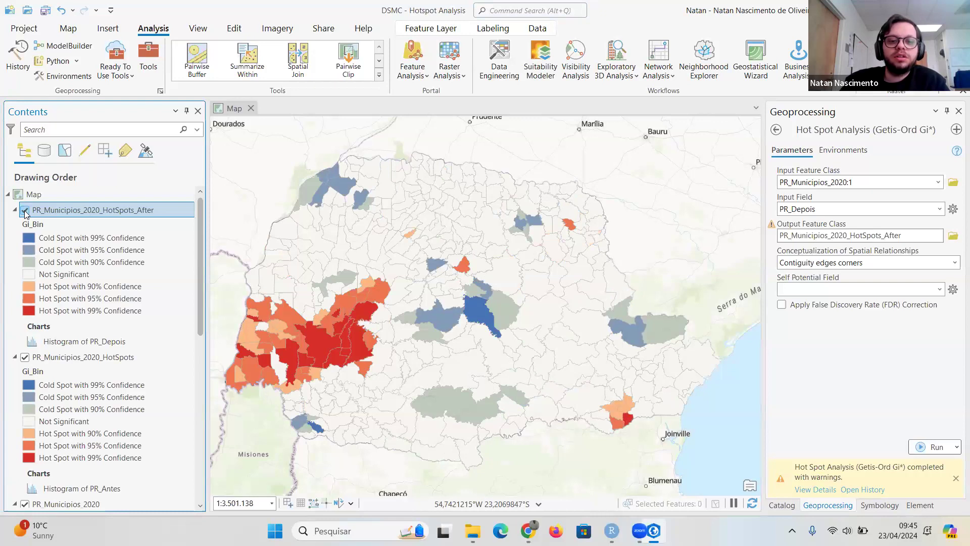
left_click(24, 210)
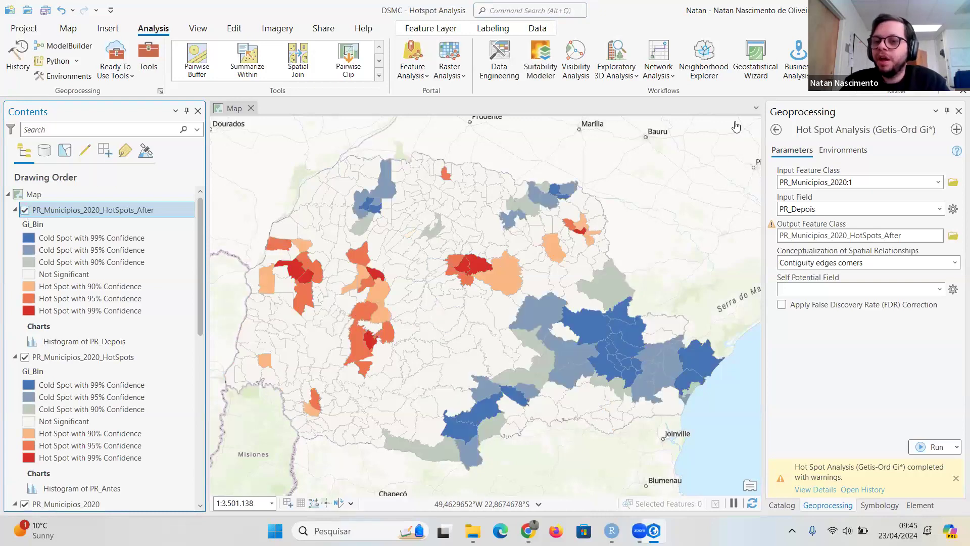
- Open Hot Spot Analysis Comparison with PR_Municipios_2020_HotSpots as result 1 and PR_Municipios_2020_HotSpots_After as result 2
left_click(776, 129)
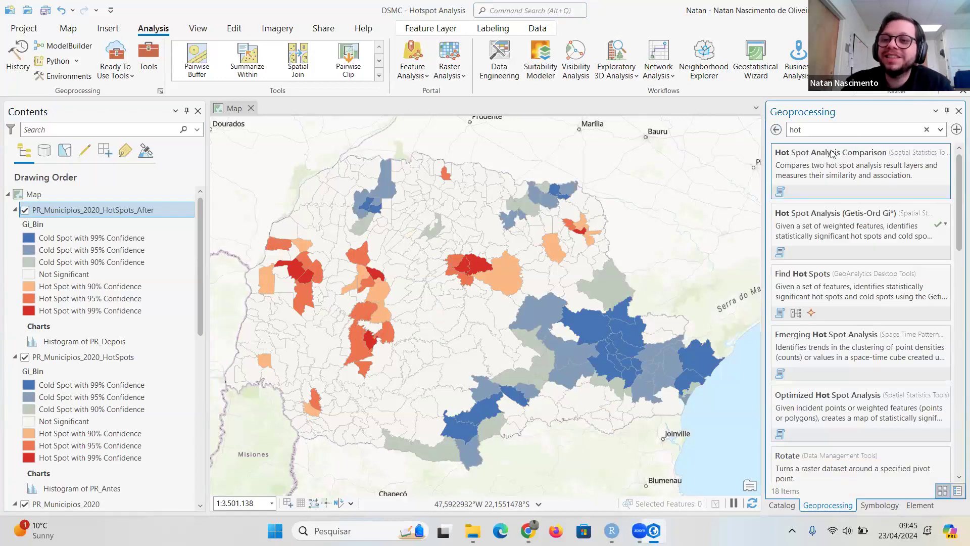
left_click(859, 175)
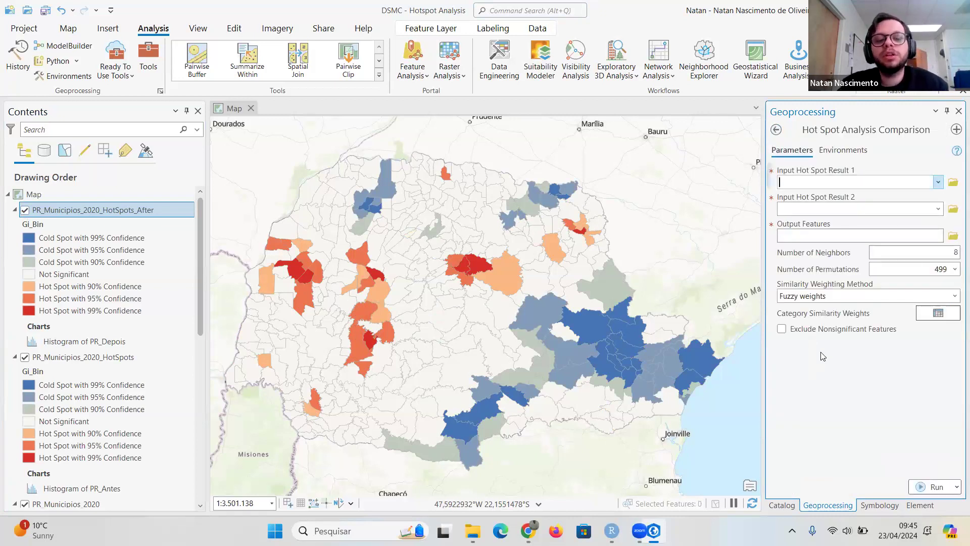
left_click(938, 183)
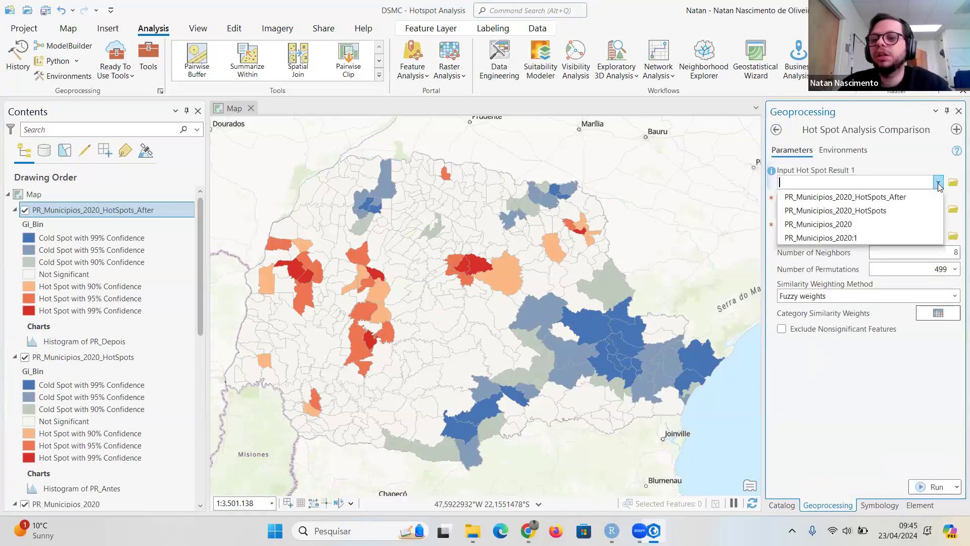
left_click(907, 208)
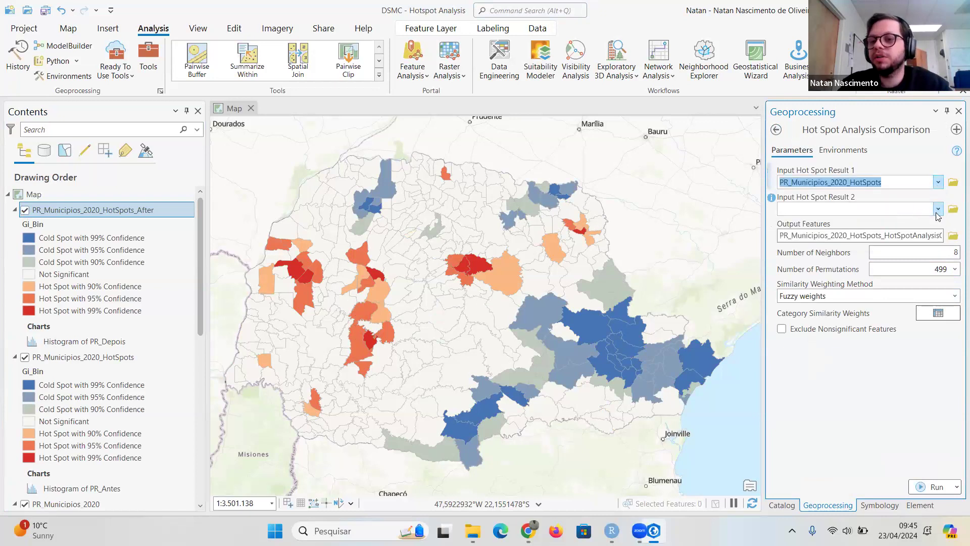
left_click(938, 210)
left_click(909, 223)
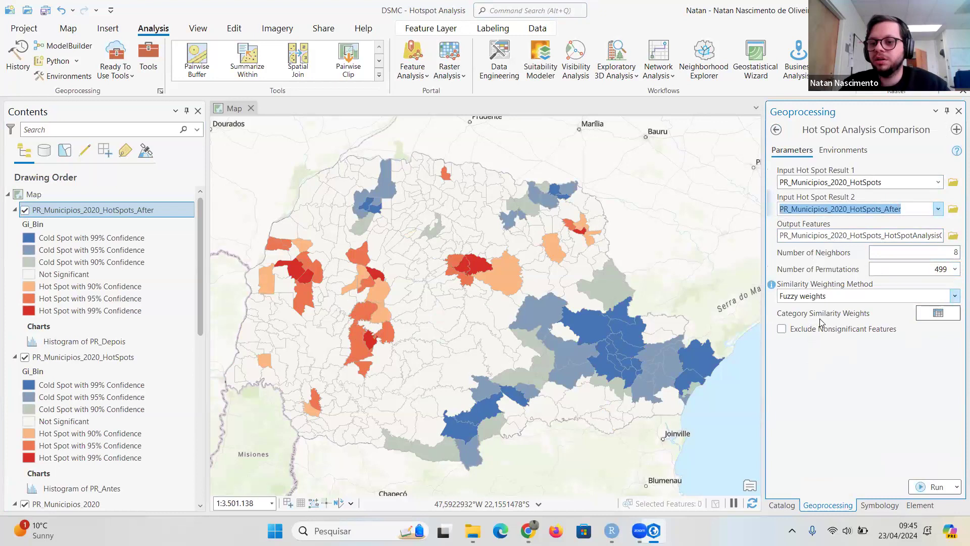
- Keep Fuzzy weights as the similarity weighting method, set the number of permutations to 999, and run the comparison
left_click(955, 295)
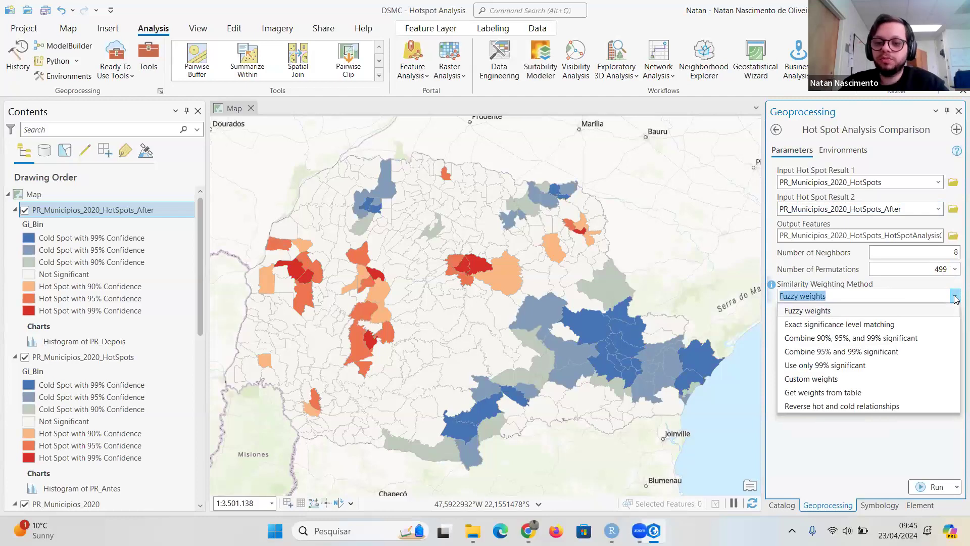
left_click(955, 299)
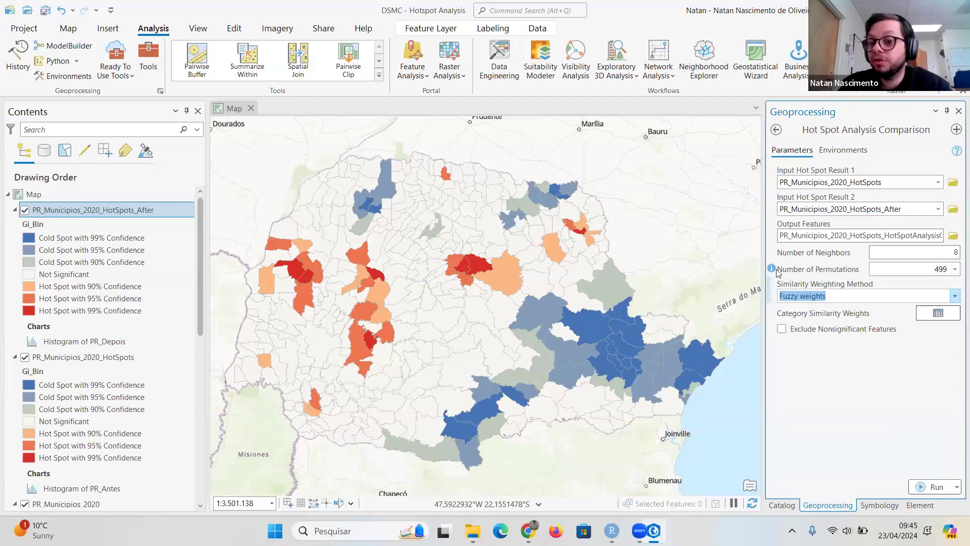
left_click(956, 270)
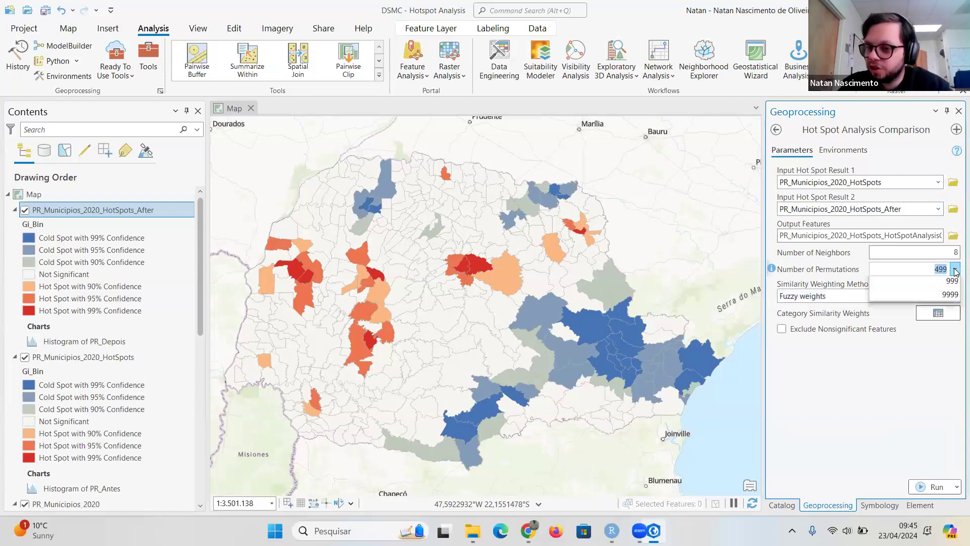
left_click(949, 327)
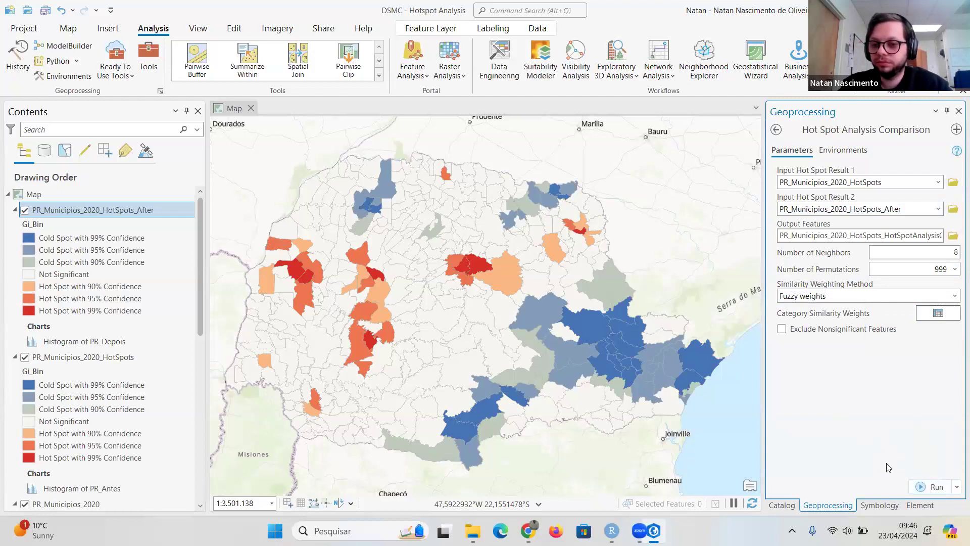
left_click(926, 488)
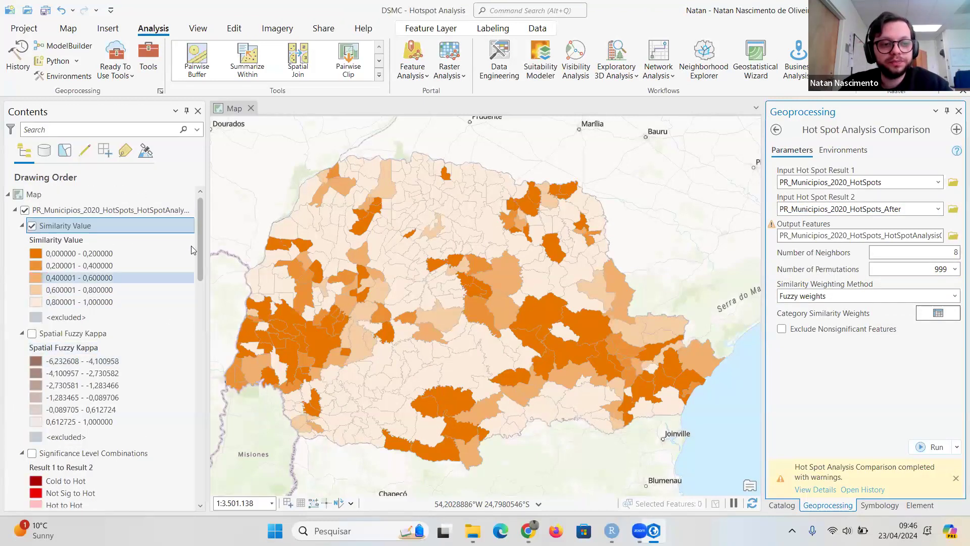
- Hide the Similarity Value sublayer of the comparison result and show the Significance Level Combinations sublayer
left_click(32, 226)
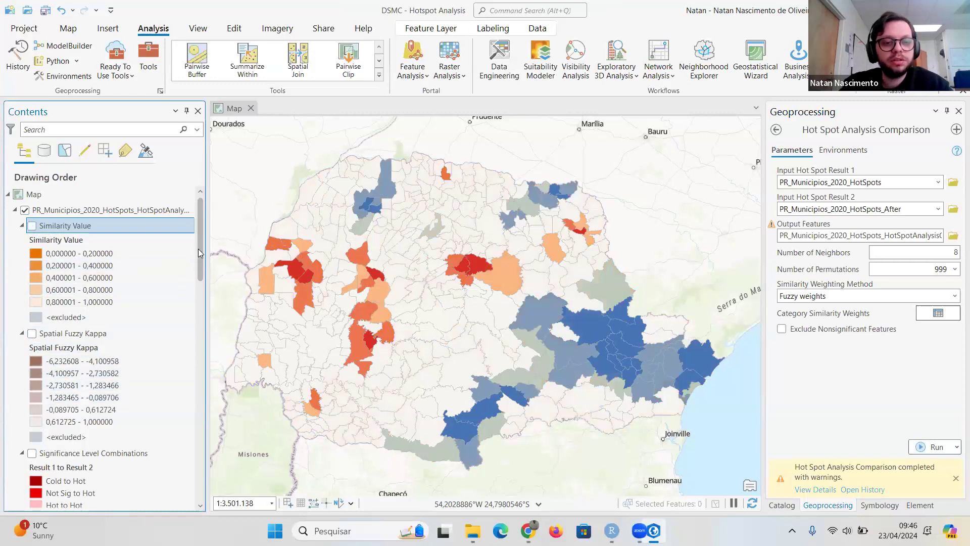
left_click_drag(198, 249, 200, 262)
left_click(32, 404)
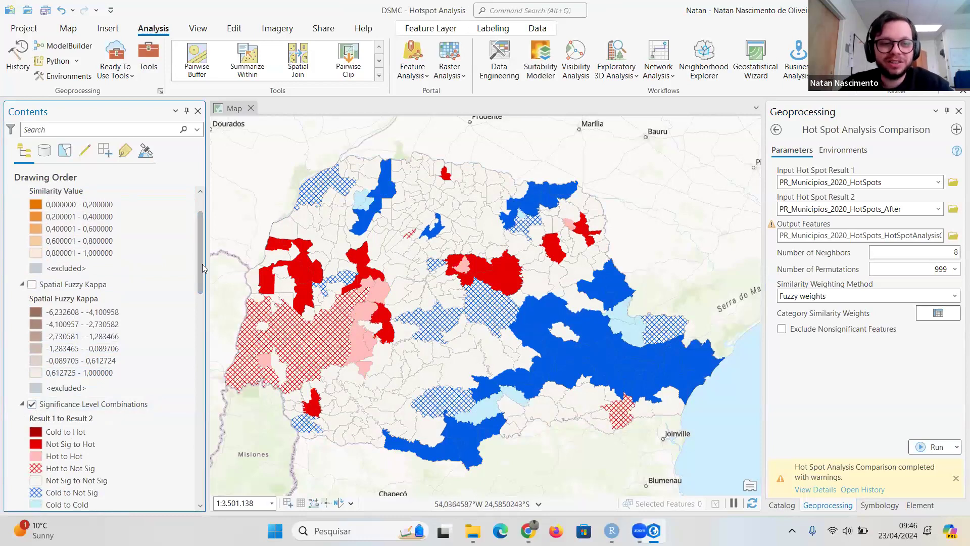
- Examine the Significance Level Combinations legend classes, from Not Sig to Hot through Hot to Cold, against the areas on the map
left_click_drag(200, 264, 204, 288)
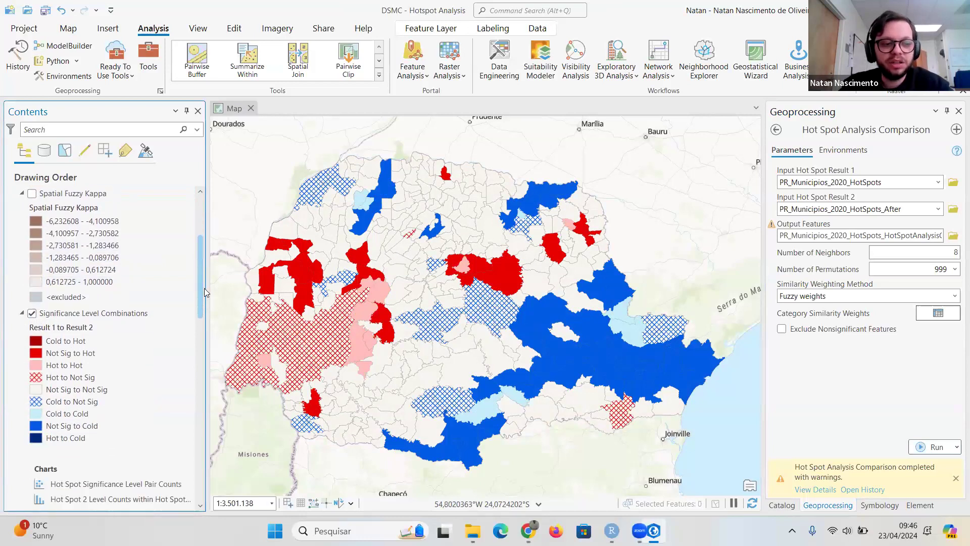
left_click(63, 352)
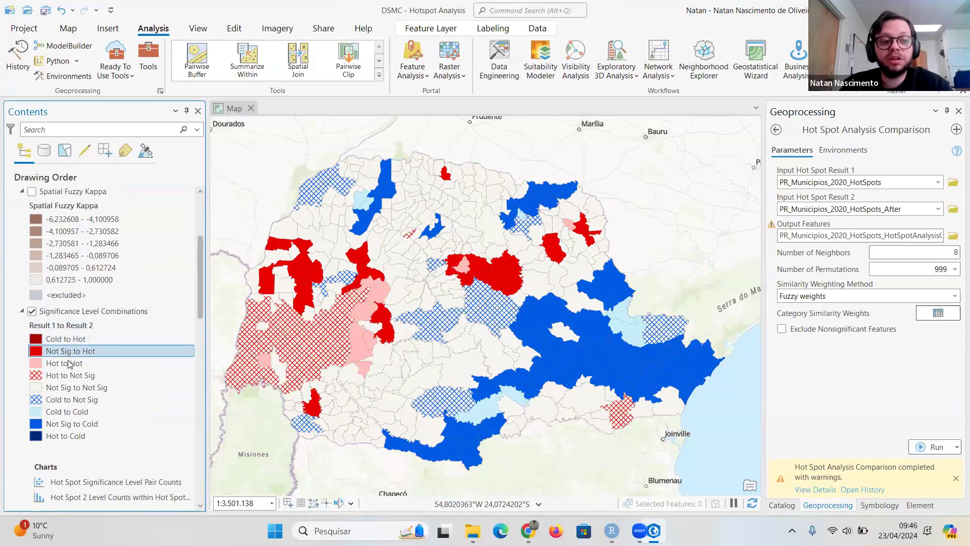
left_click(70, 363)
left_click(72, 380)
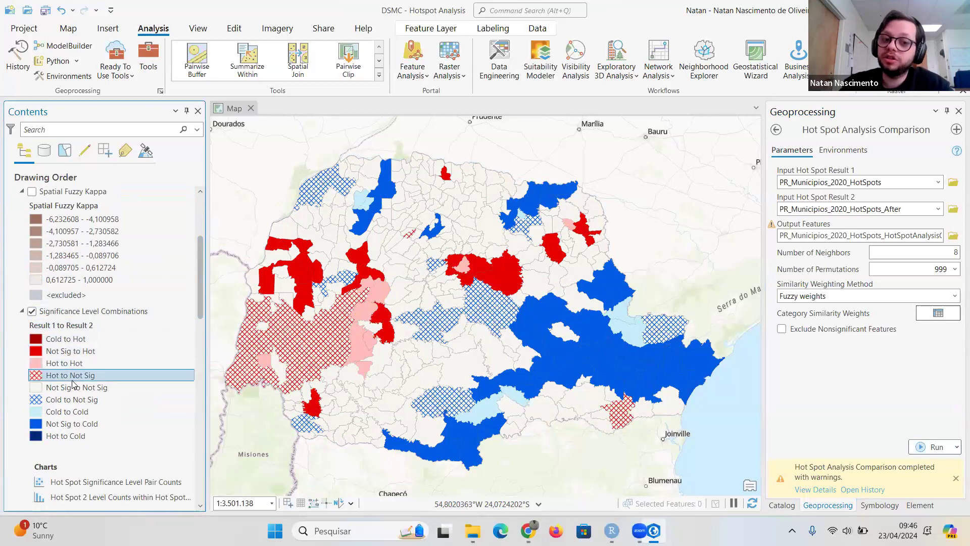
left_click(75, 388)
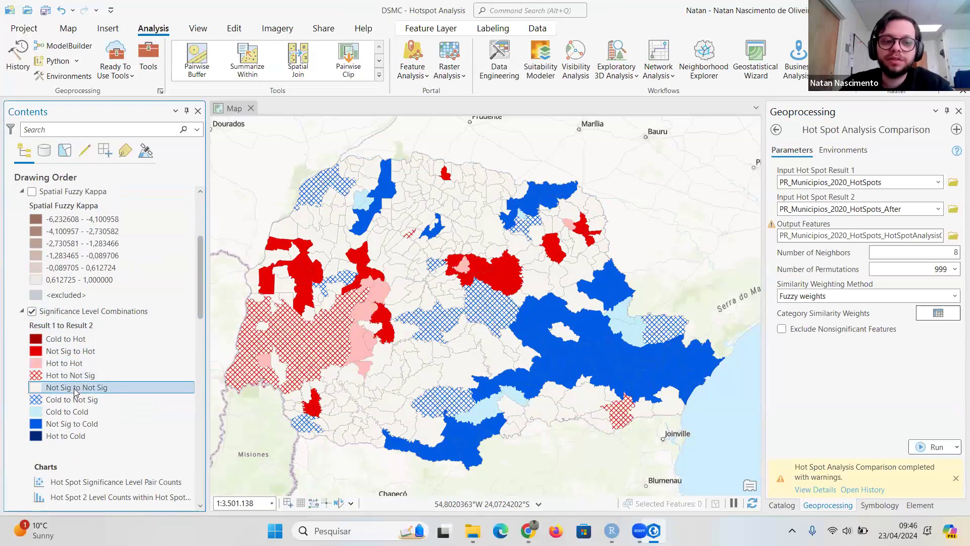
left_click(79, 400)
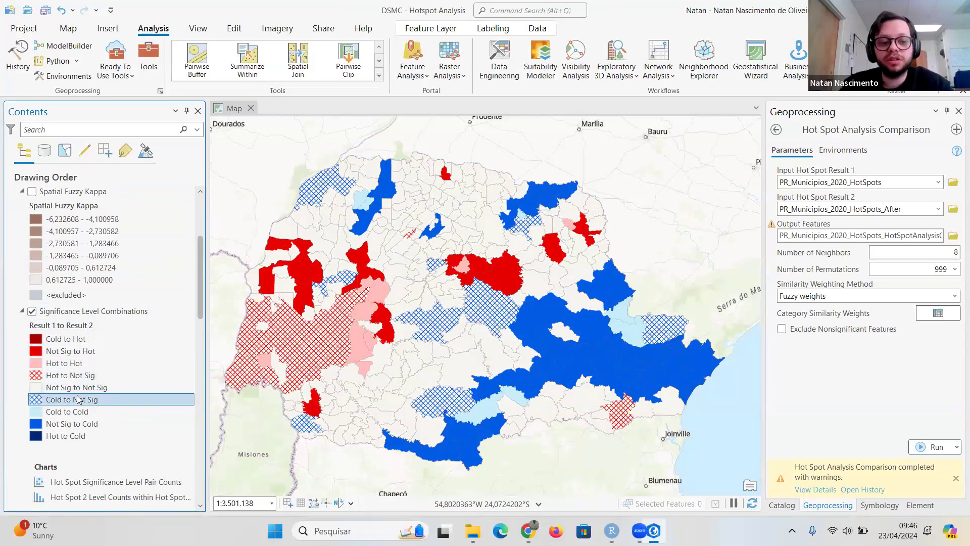
left_click(79, 411)
left_click(91, 424)
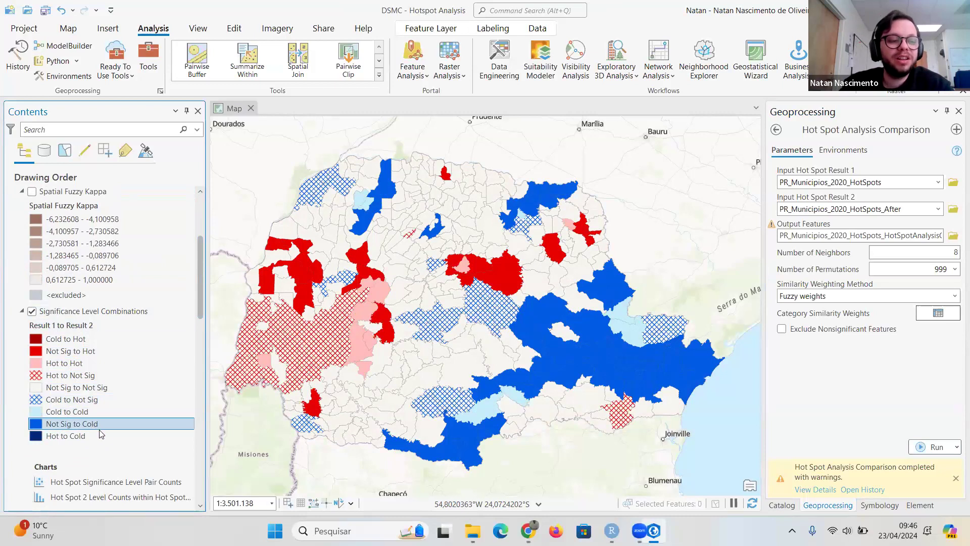
left_click(99, 435)
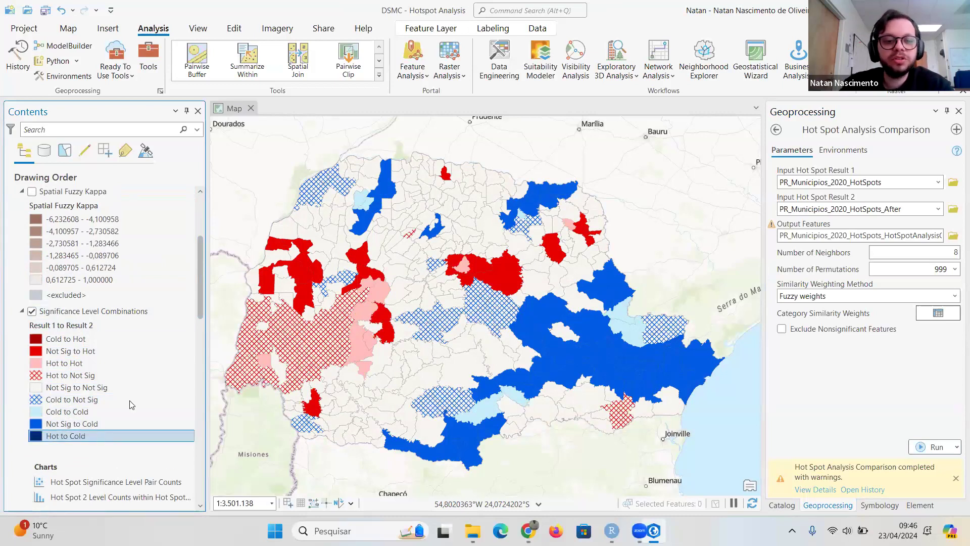
left_click(132, 340)
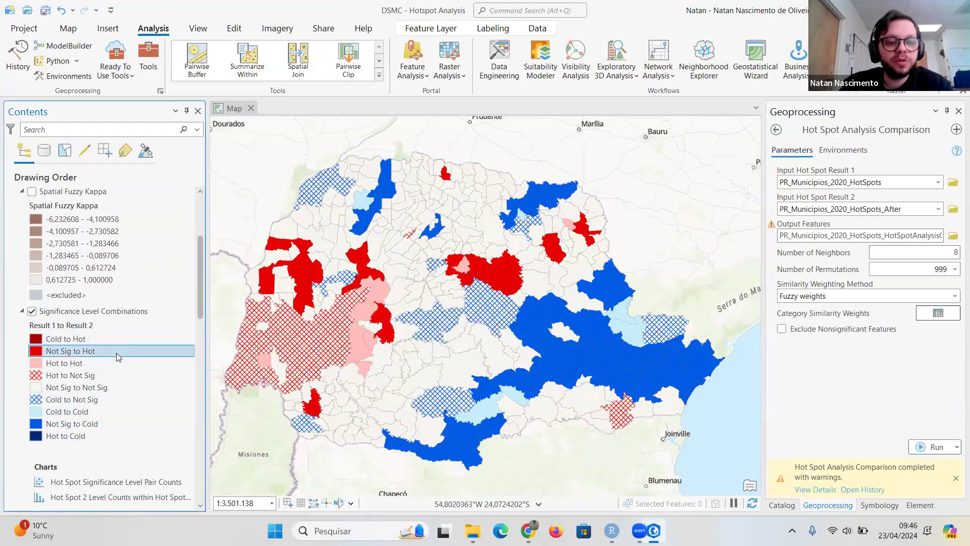
left_click(110, 375)
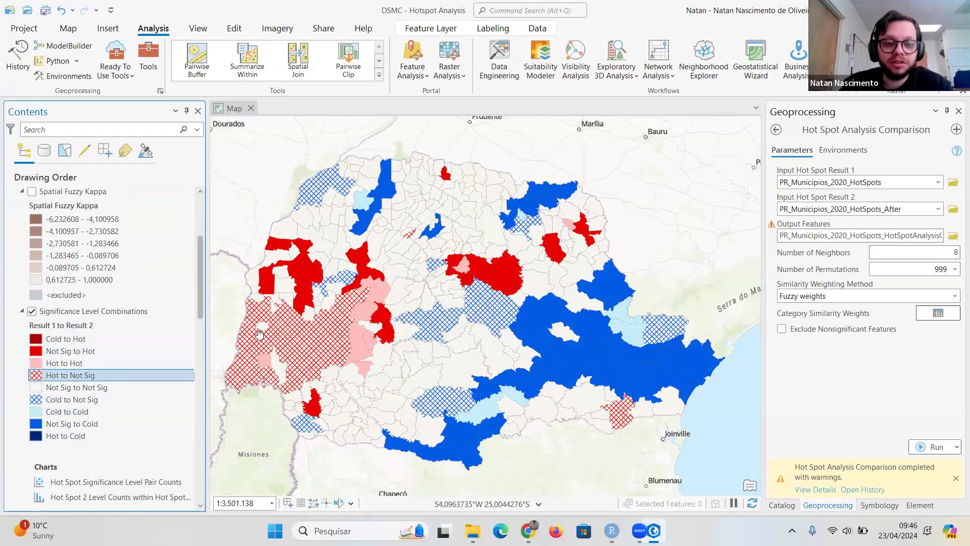
left_click(75, 399)
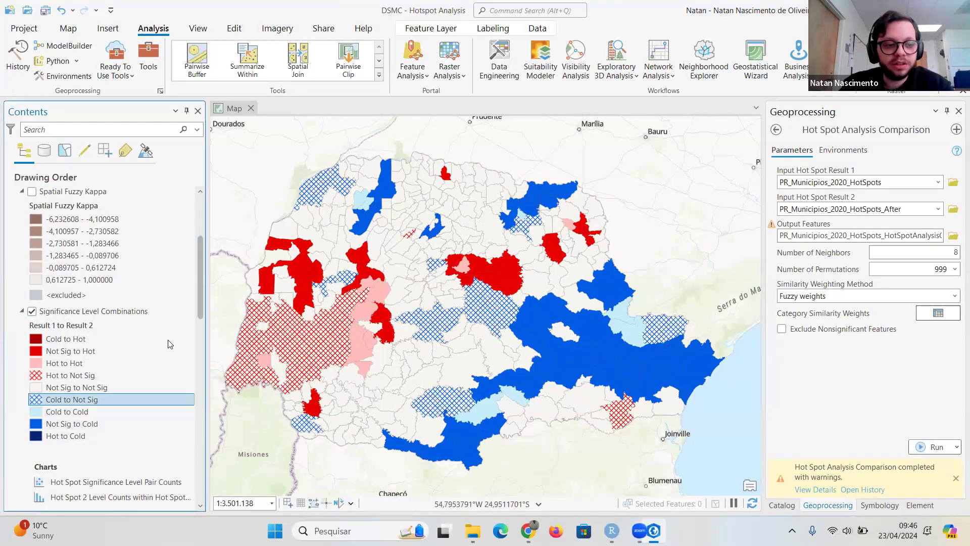
left_click(119, 351)
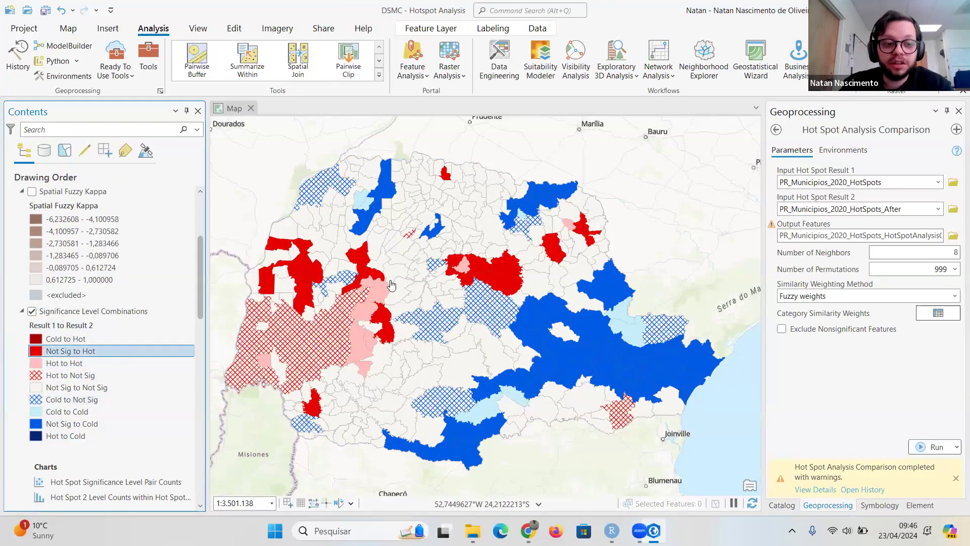
left_click(111, 423)
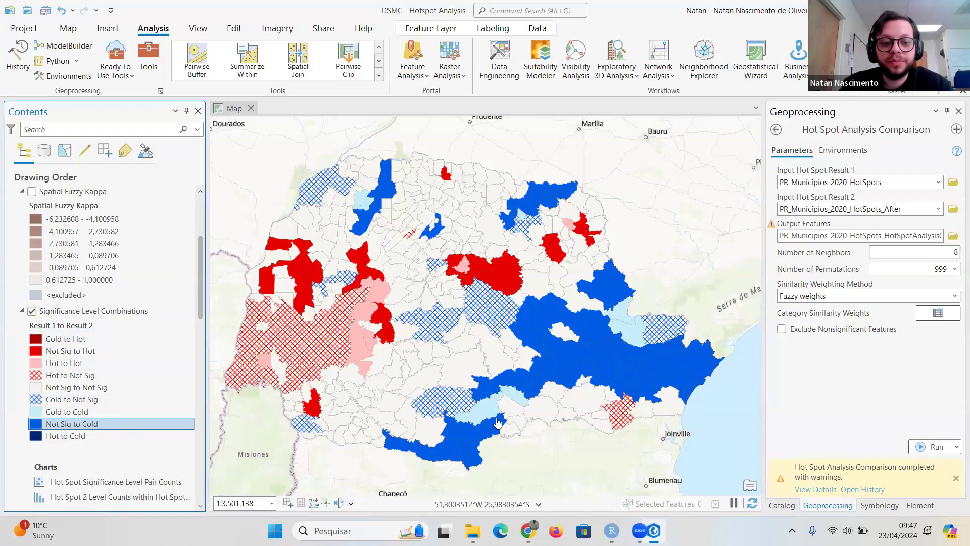
left_click(126, 410)
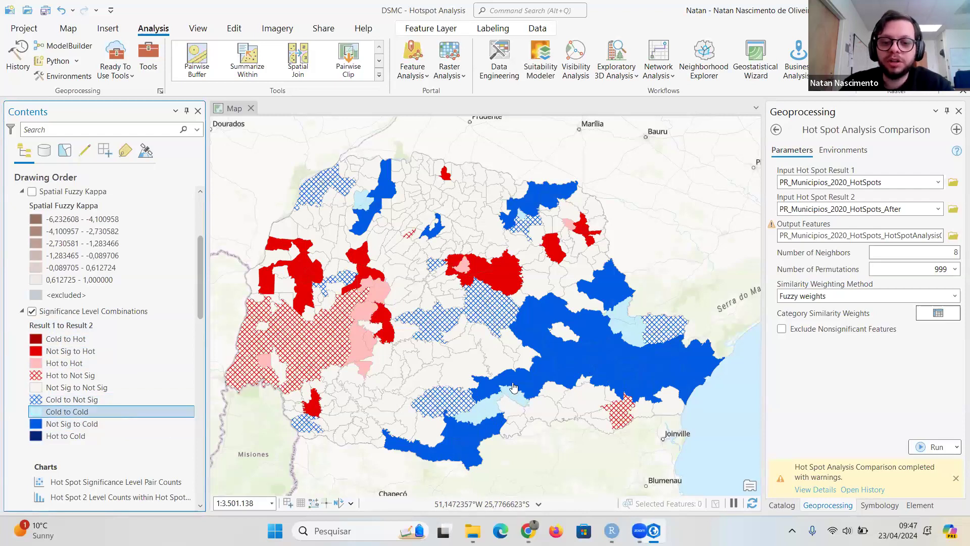
left_click(101, 371)
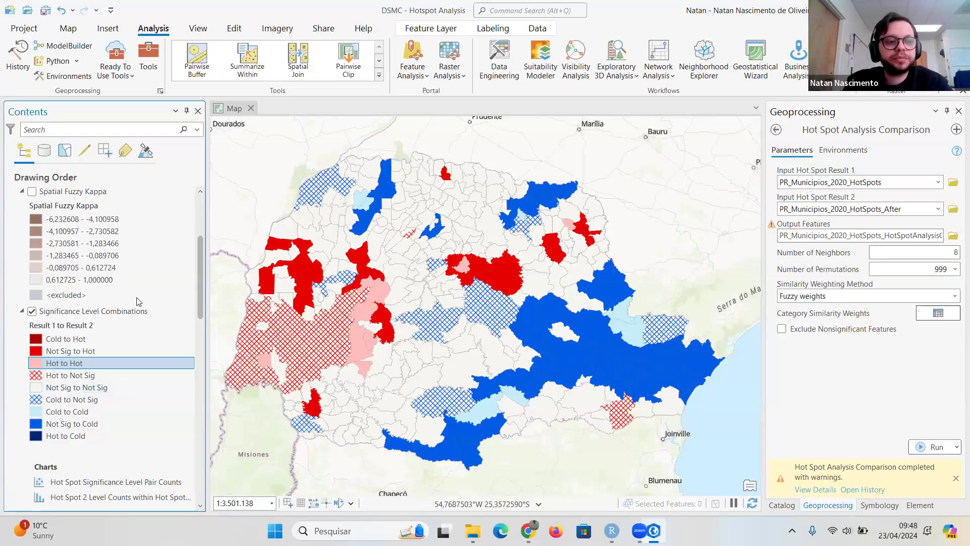
- Hide the PR_Municipios_2020 hot spot comparison result layer on the map
scroll(136, 365, "down", 8)
scroll(135, 364, "up", 12)
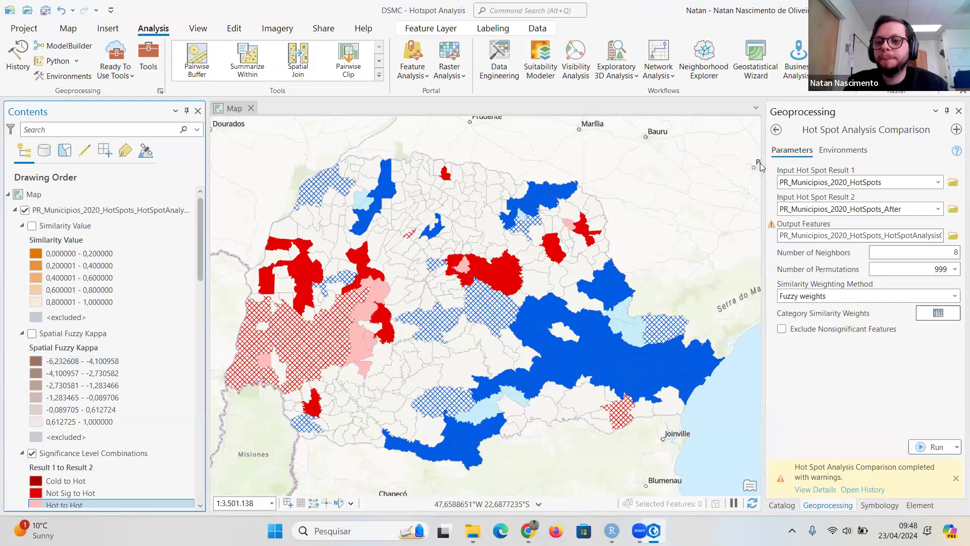
left_click(24, 209)
- Paste a copy of the PR_Municipios_2020 layer symbolized by PR_Depois at the beginning of the drawing order
scroll(74, 317, "down", 10)
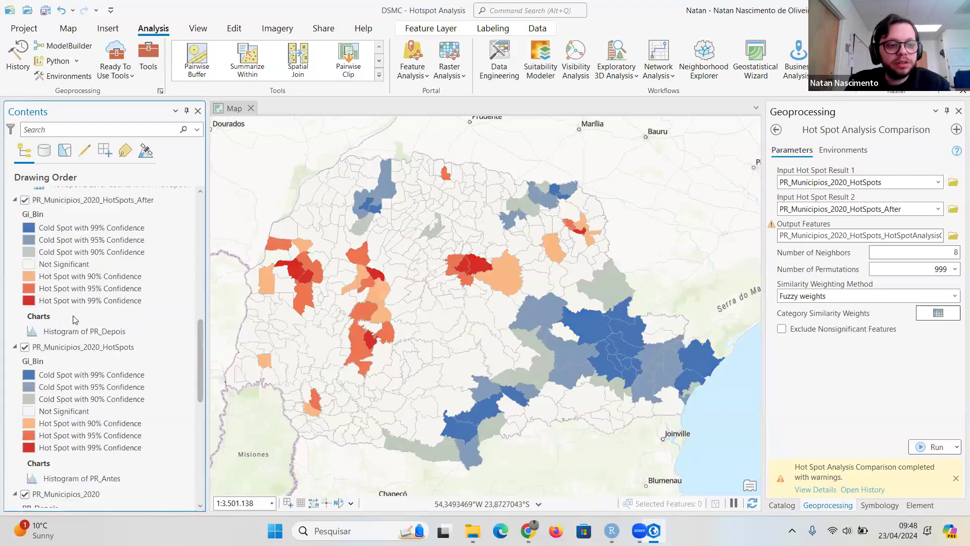
left_click(97, 313)
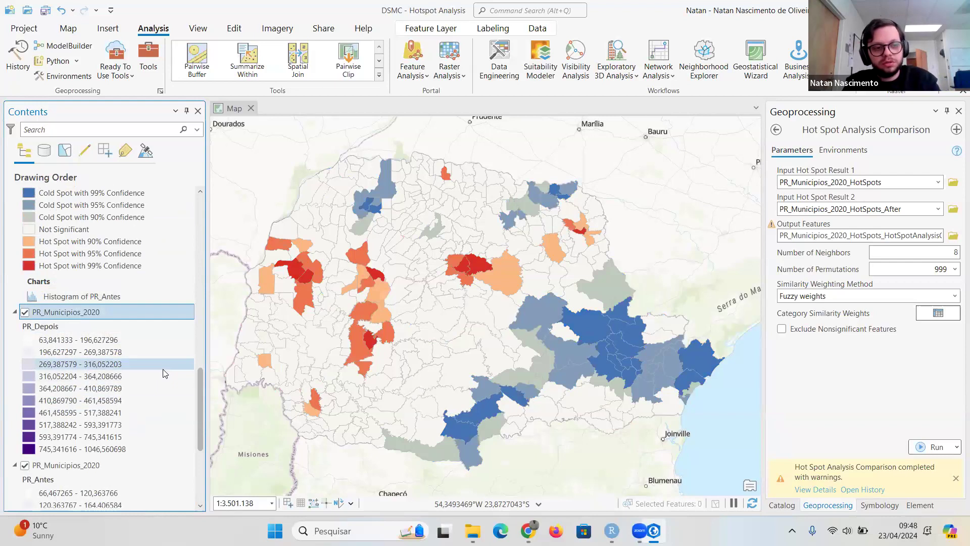
key("ctrl+v")
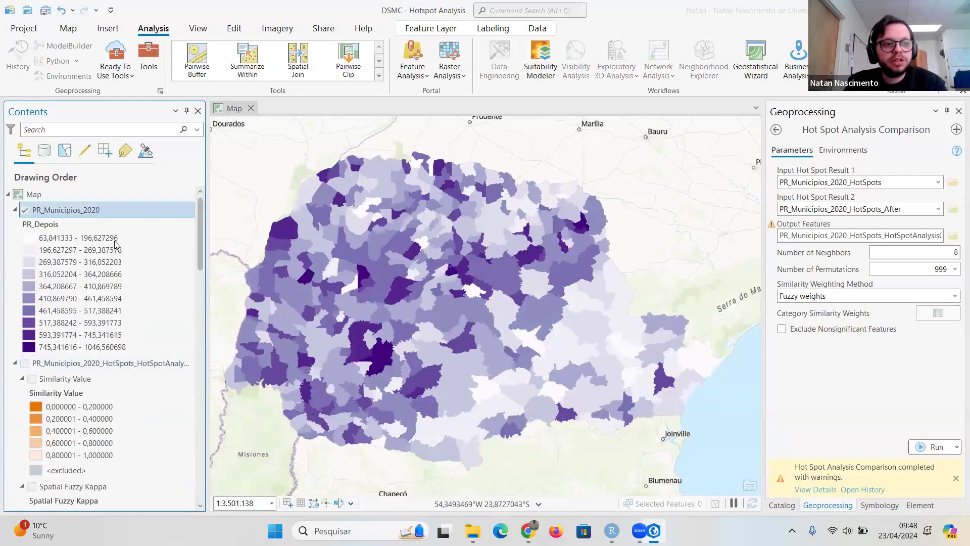
- Change the primary symbology of the uppermost PR_Municipios_2020 layer to Bivariate Colors
left_click(90, 224)
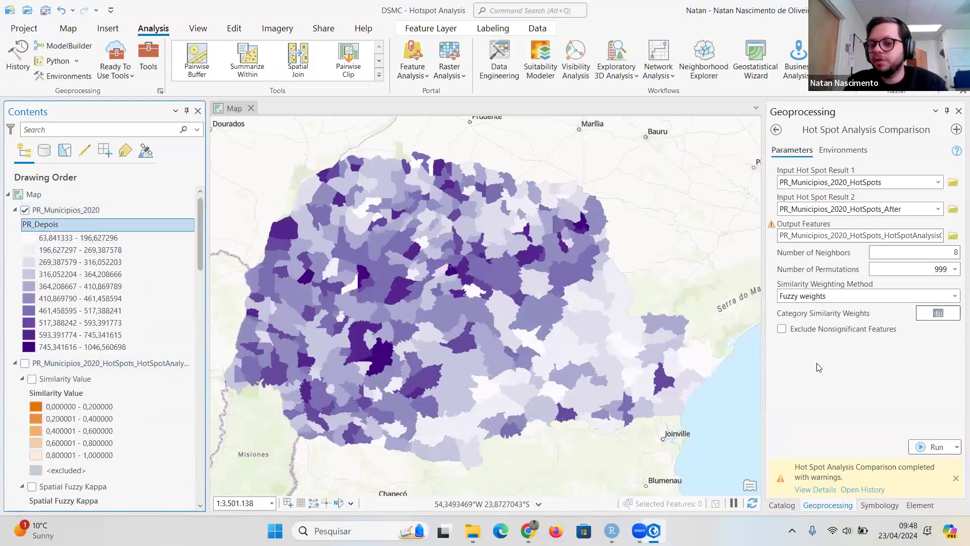
left_click(867, 505)
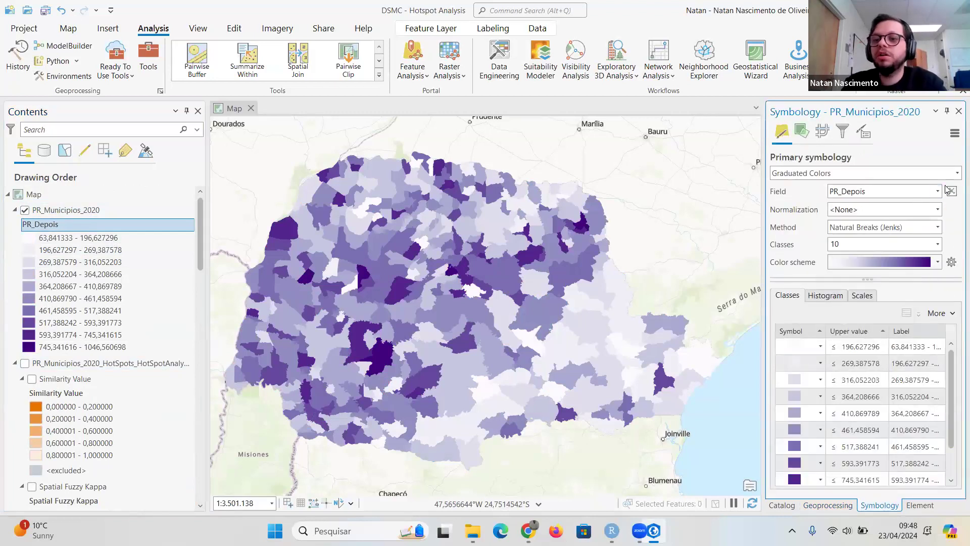
left_click(957, 174)
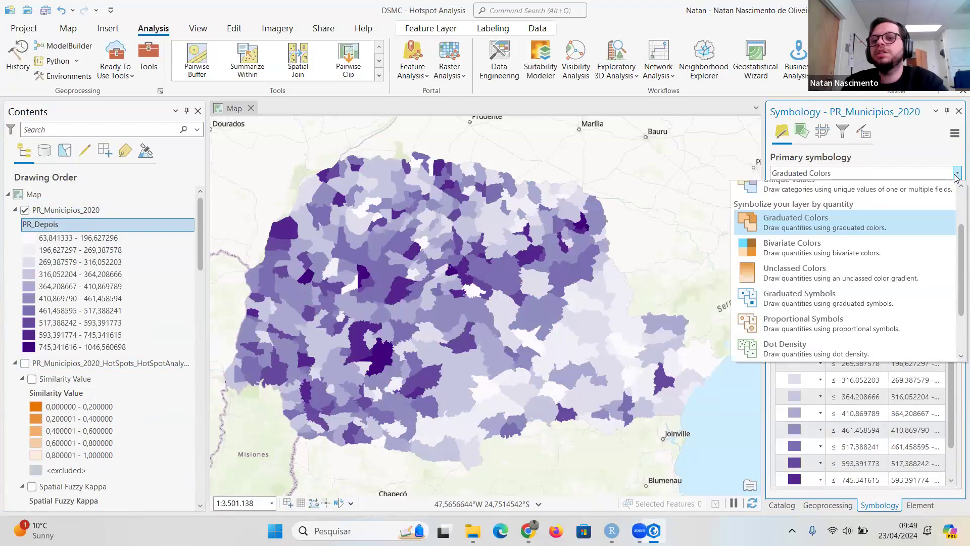
left_click(829, 258)
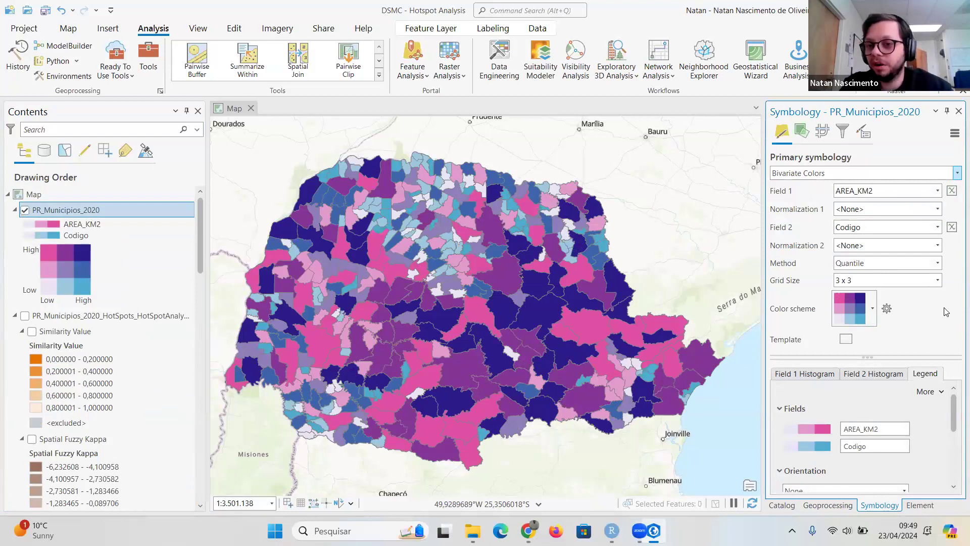
- Set PR_Antes as field 1 and PR_Depois as field 2 of the bivariate symbology
left_click(938, 192)
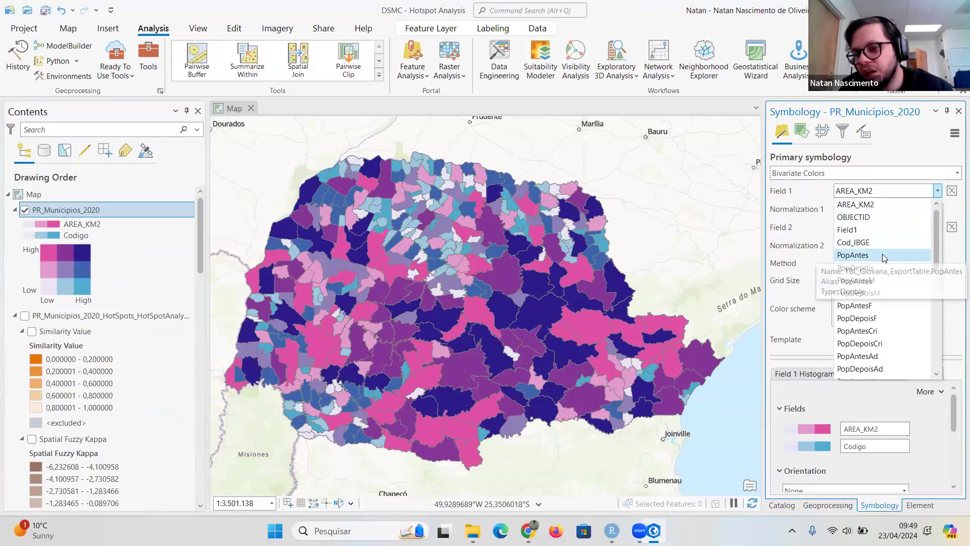
scroll(896, 306, "down", 10)
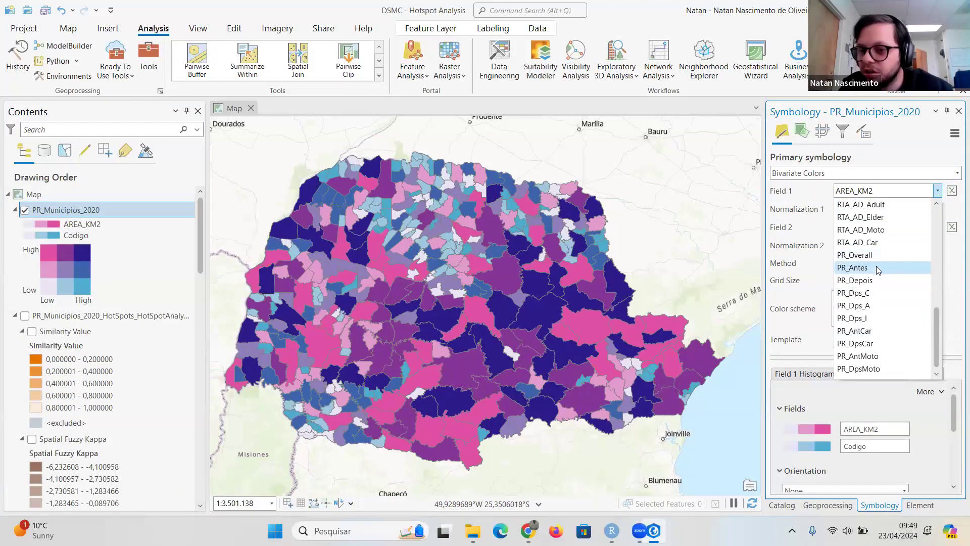
left_click(879, 268)
left_click(937, 227)
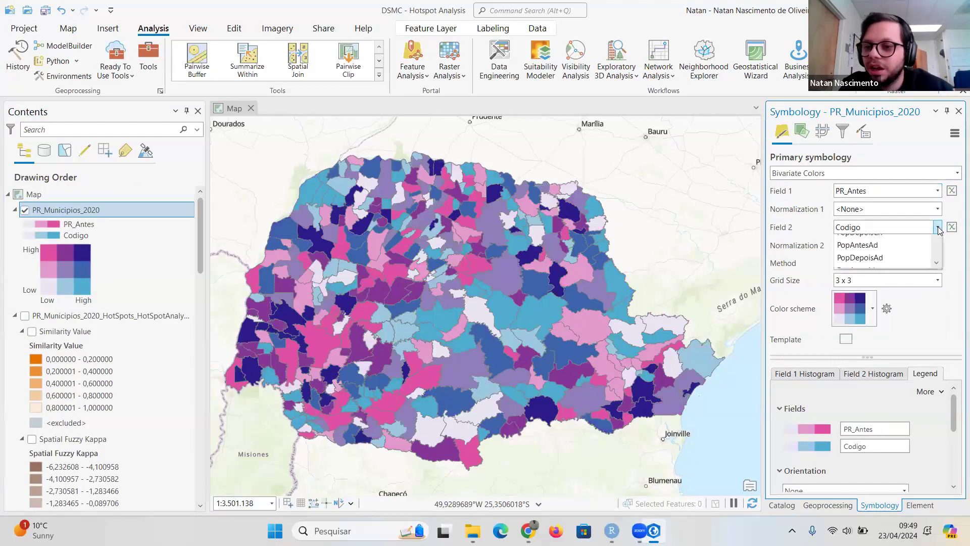
scroll(900, 324, "down", 5)
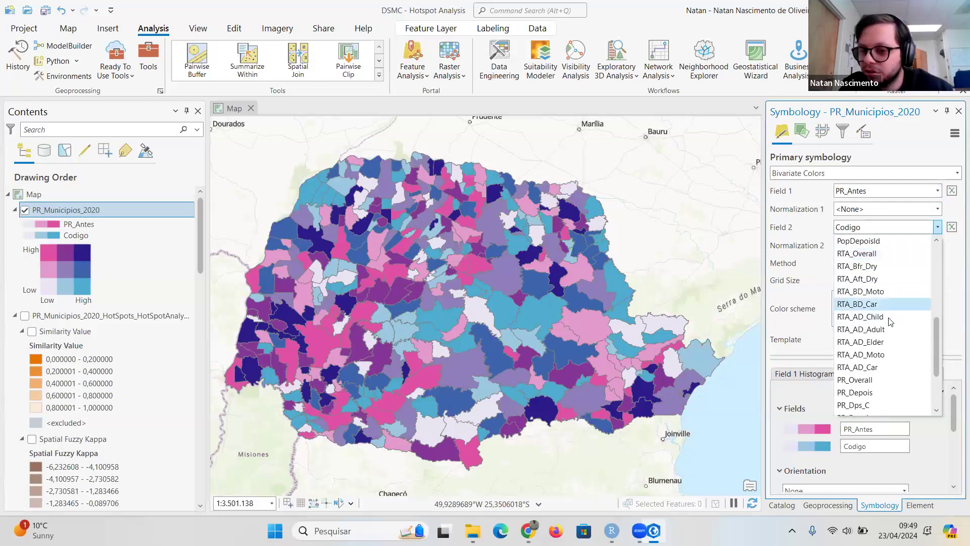
left_click(889, 392)
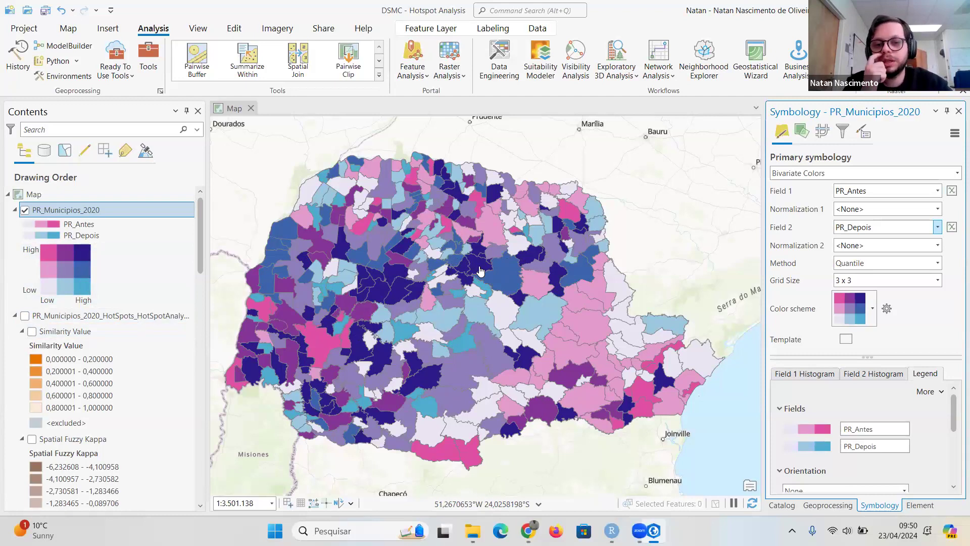
scroll(133, 371, "down", 10)
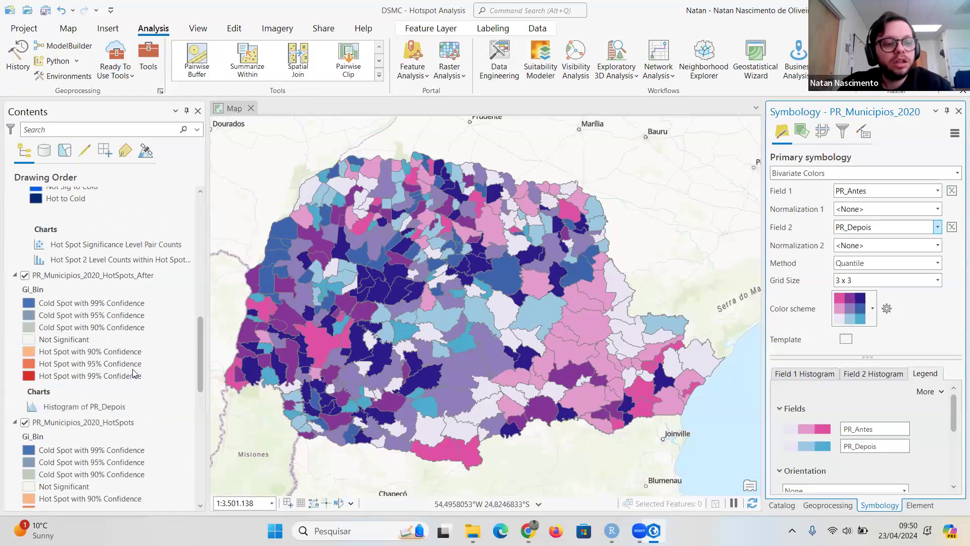
scroll(132, 373, "up", 12)
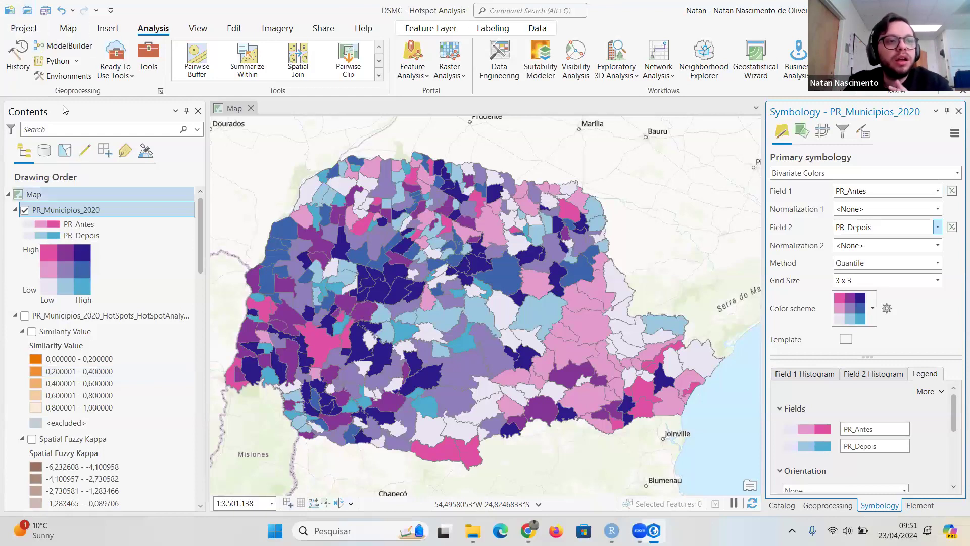
left_click(29, 13)
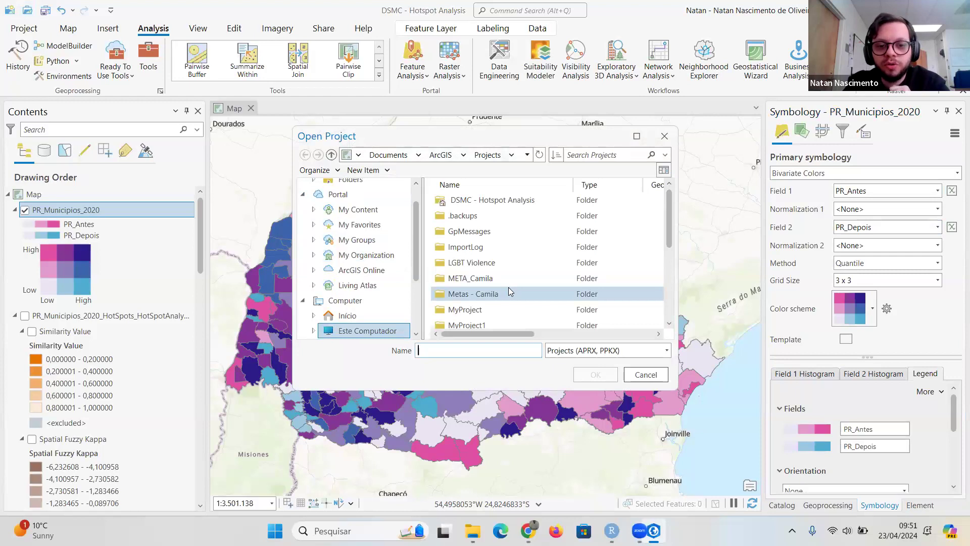
scroll(508, 287, "down", 2)
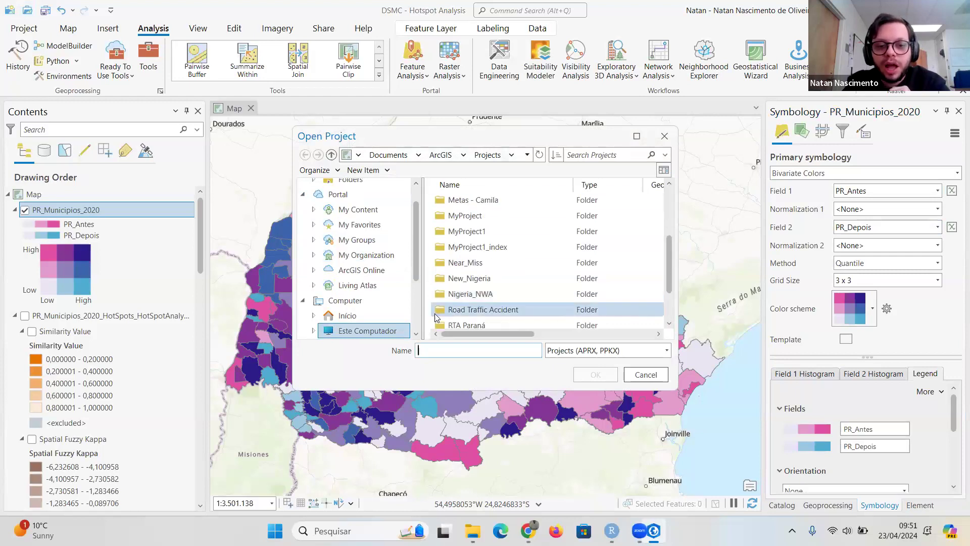
scroll(353, 304, "down", 2)
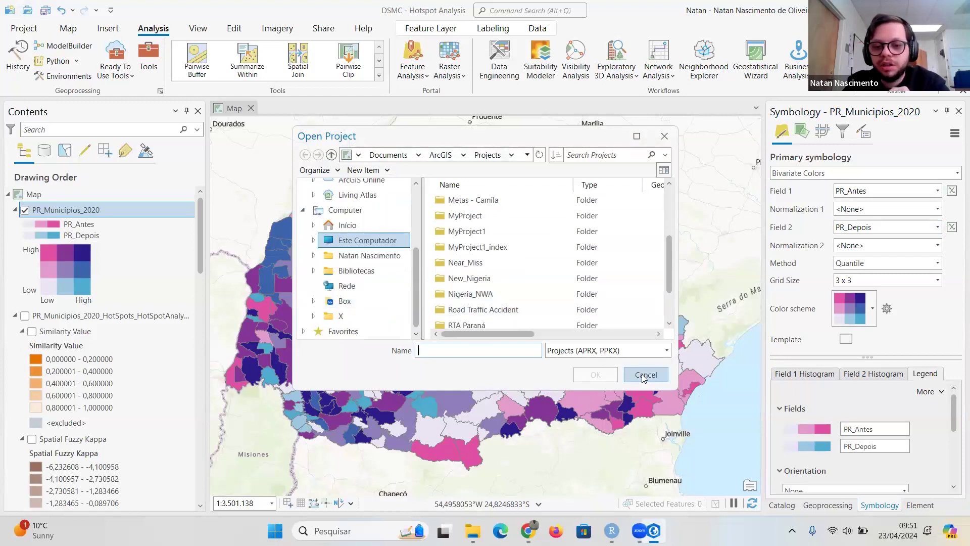
left_click(642, 374)
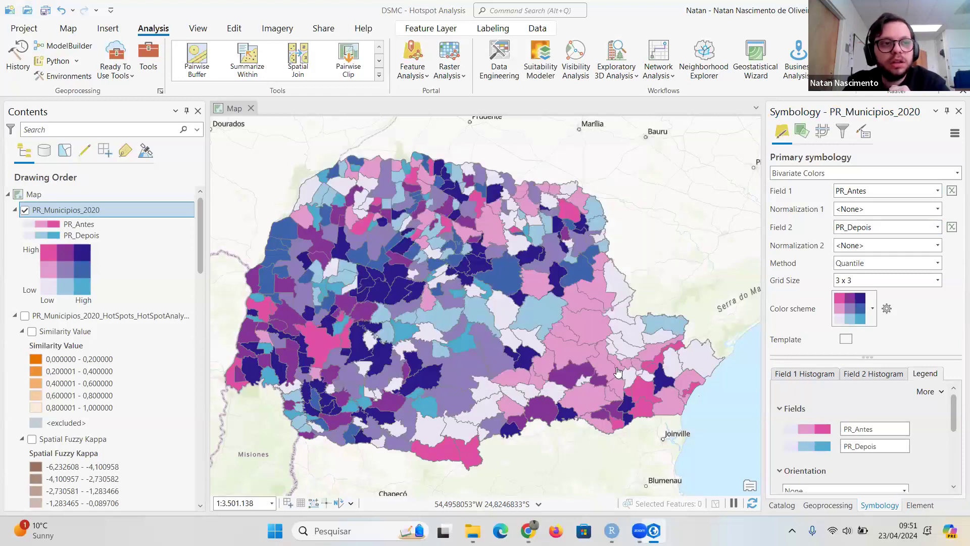
- Open the recent project RTA Paraná, saving the changes to DSMC - Hotspot Analysis
left_click(21, 28)
left_click(34, 81)
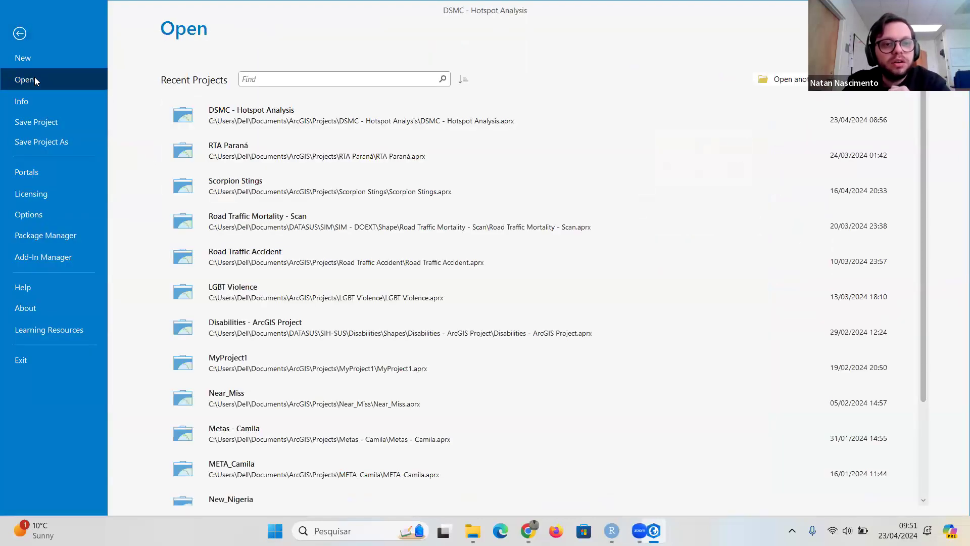
left_click(277, 153)
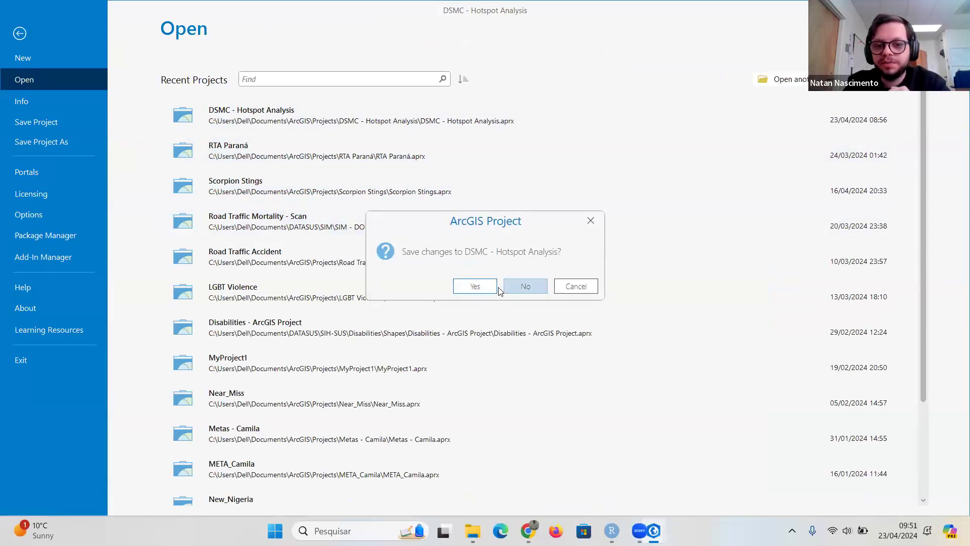
left_click(481, 287)
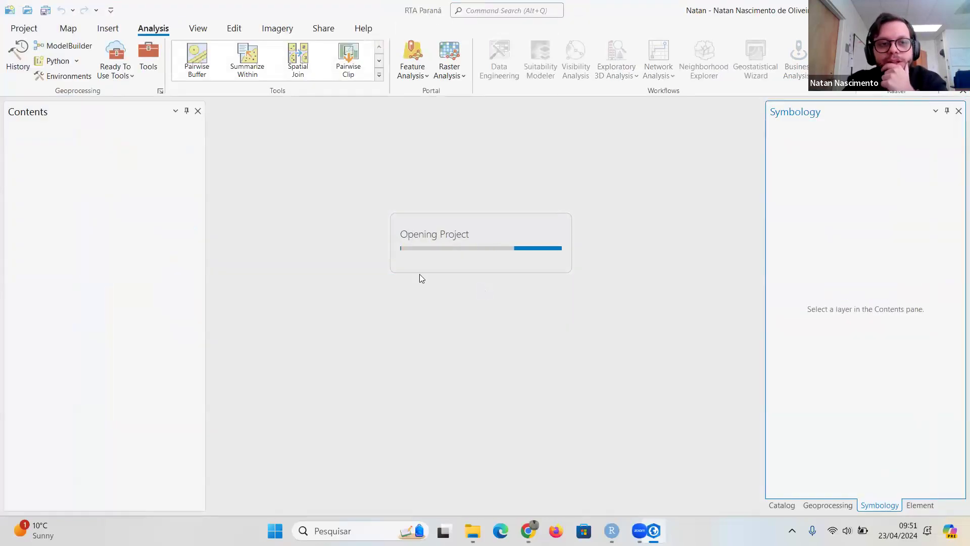